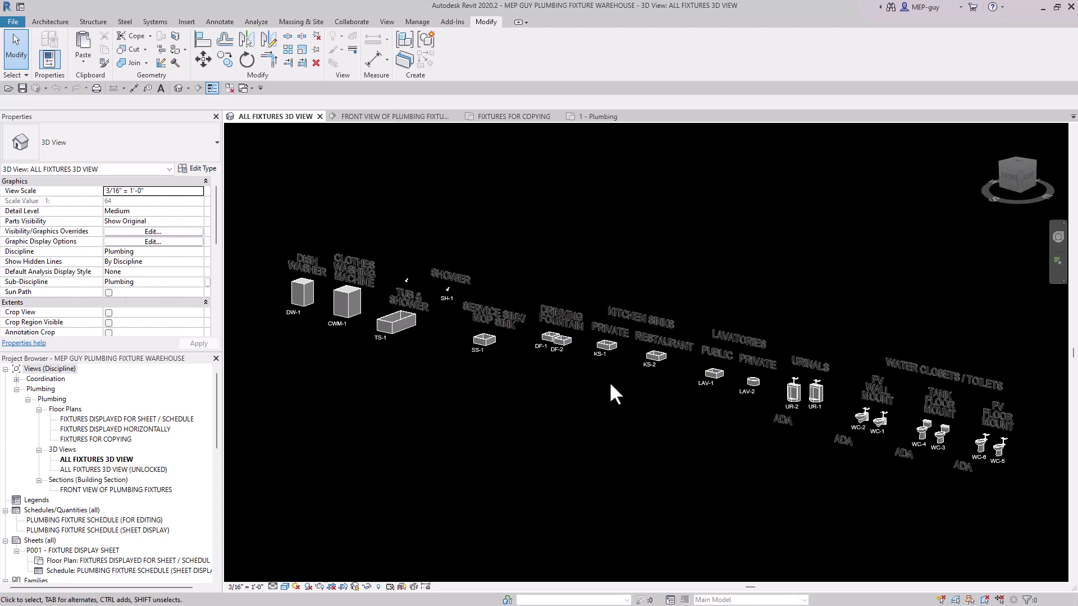
# - Copy the PLUMBING FIXTURES GROUP model group from the FIXTURES FOR COPYING floor plan to the clipboard
pyautogui.click(401, 114)
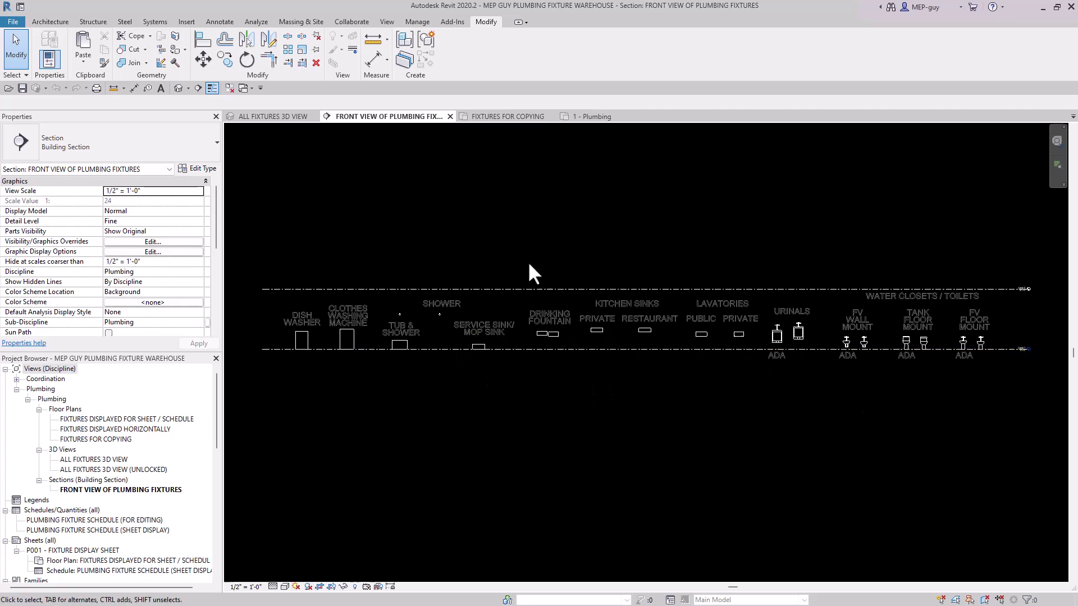
pyautogui.click(503, 116)
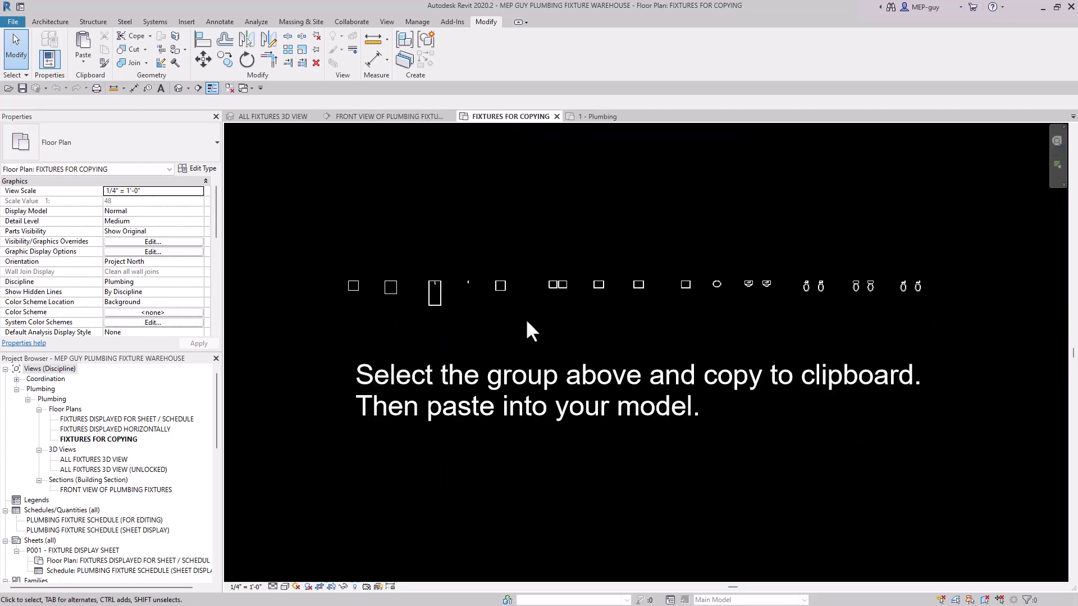
pyautogui.scroll(2, 612, 318)
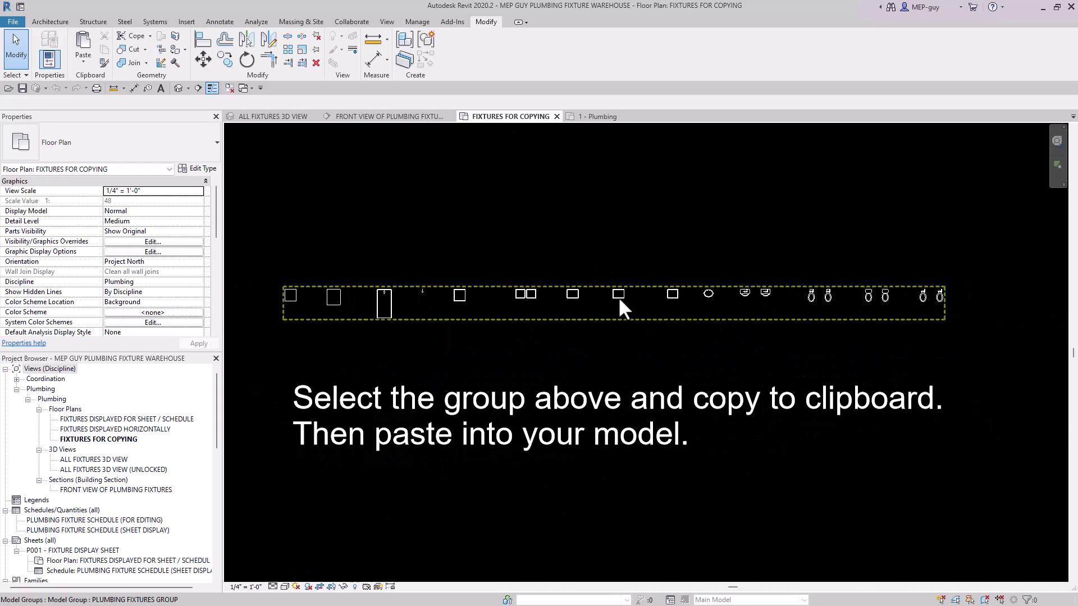
pyautogui.click(618, 296)
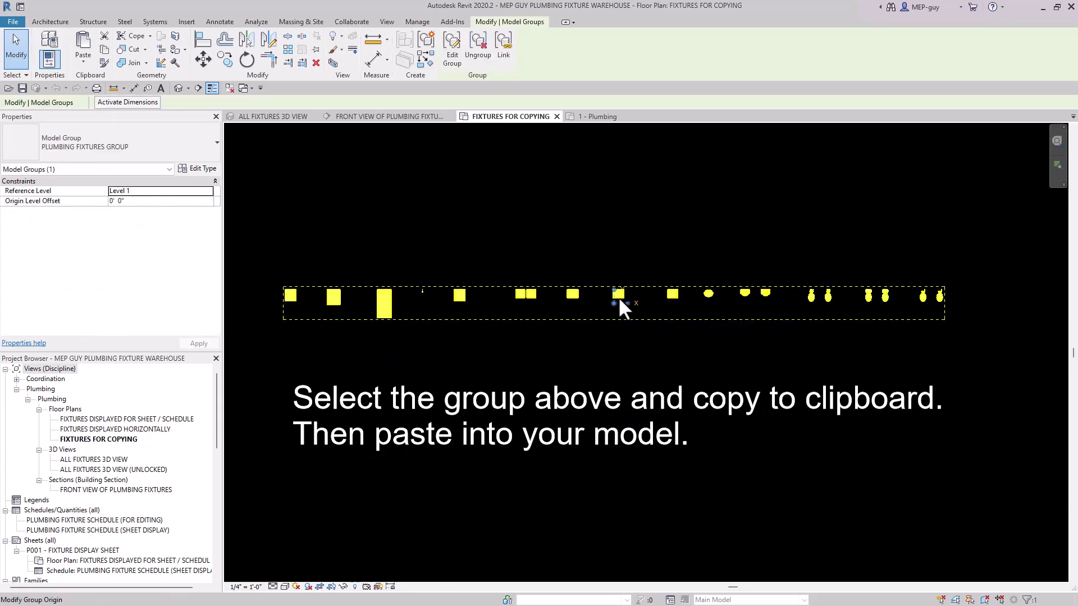
pyautogui.click(105, 50)
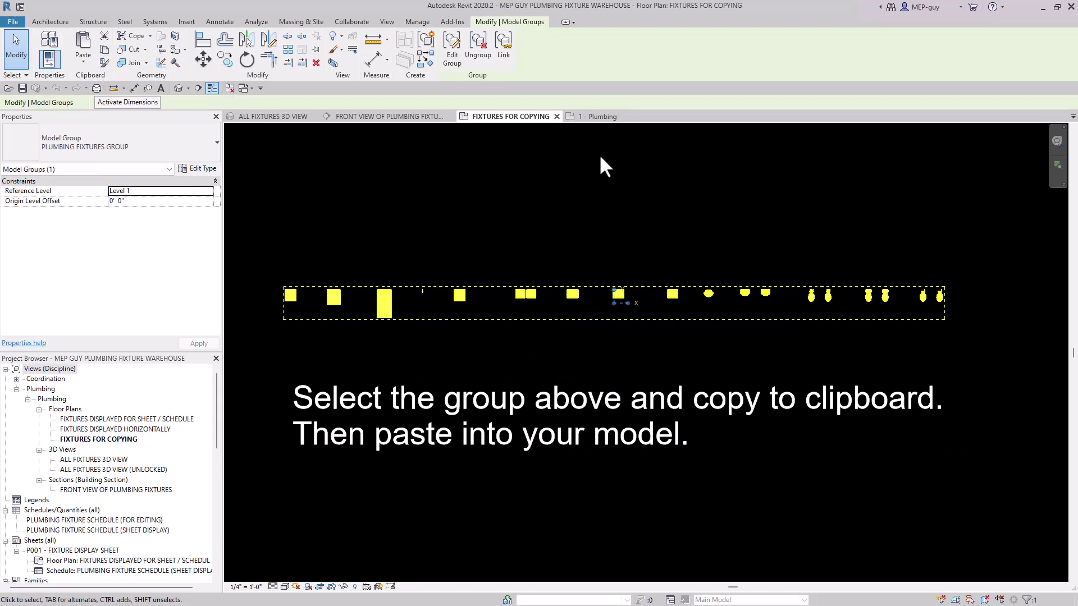
# - Paste the copied fixtures group into Project1's 1 - Plumbing floor plan, centred between the elevation markers, and finish the paste
pyautogui.click(612, 117)
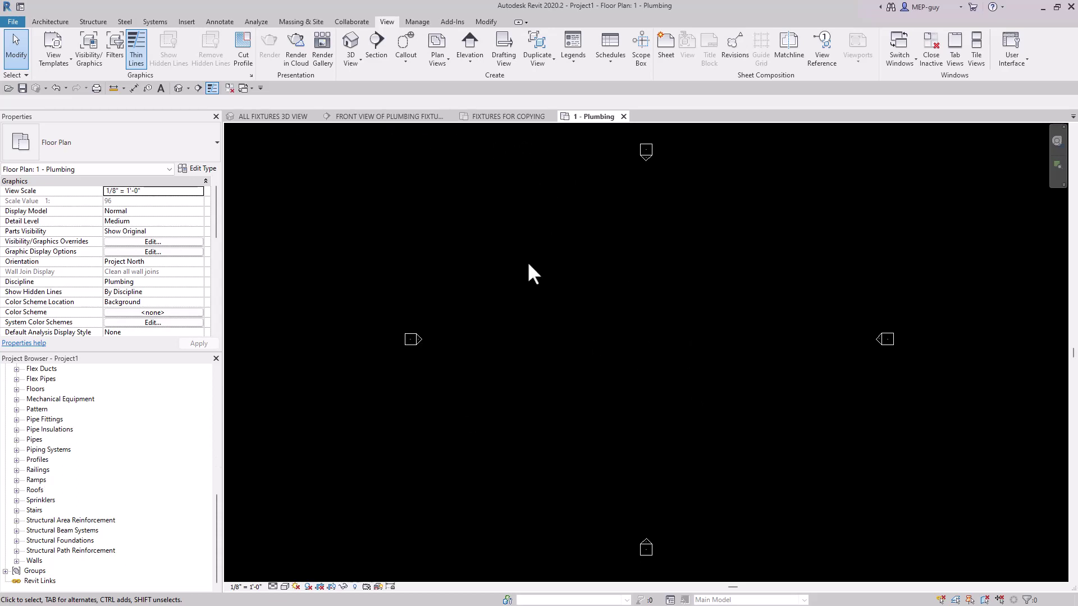
pyautogui.click(485, 22)
pyautogui.click(82, 56)
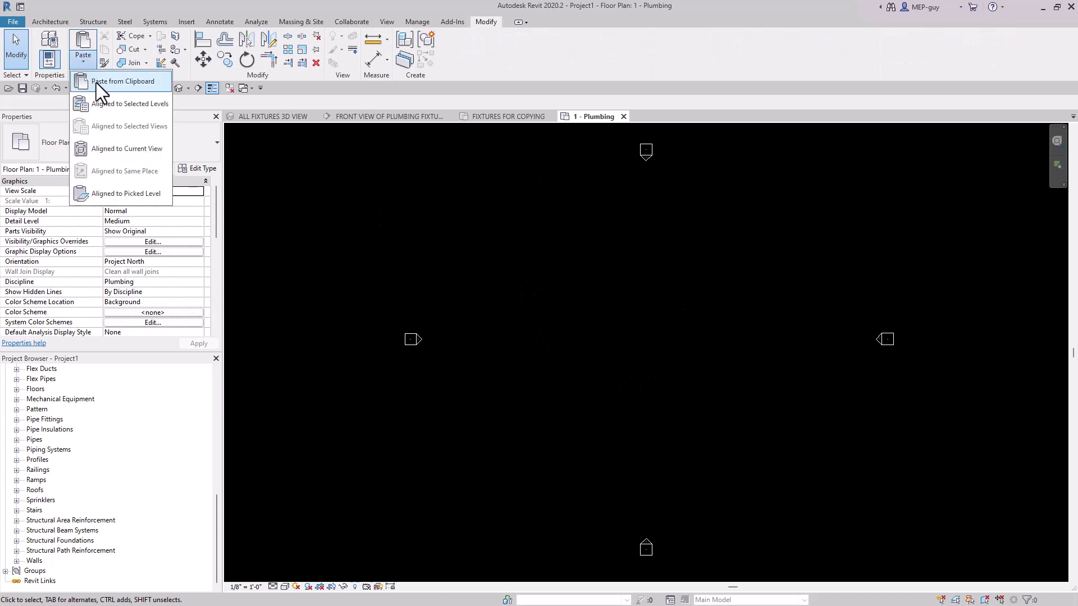
pyautogui.click(96, 82)
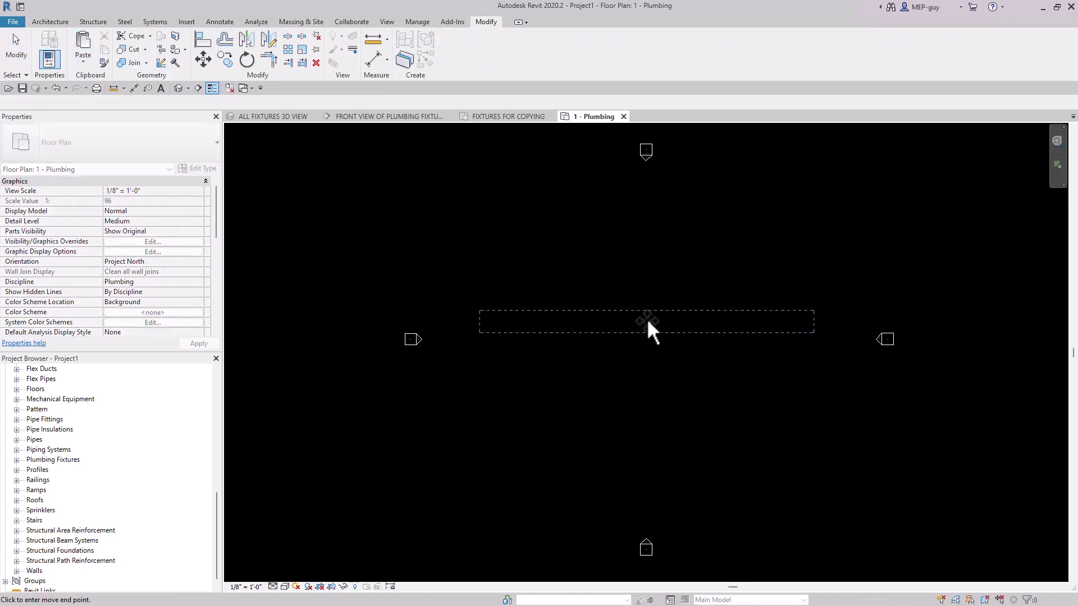
pyautogui.click(653, 339)
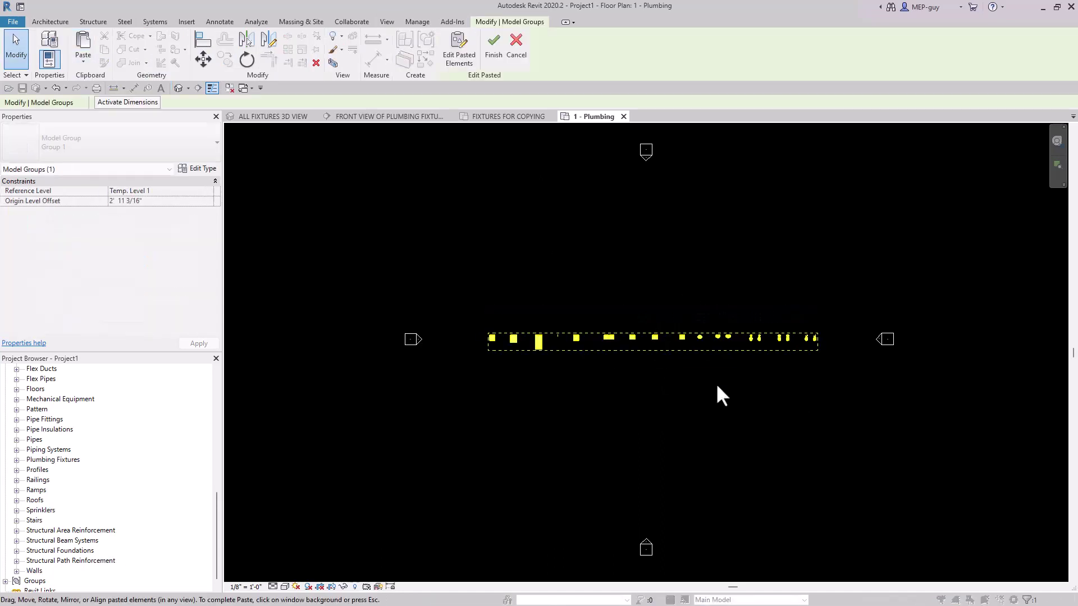
pyautogui.click(716, 383)
pyautogui.scroll(2, 672, 356)
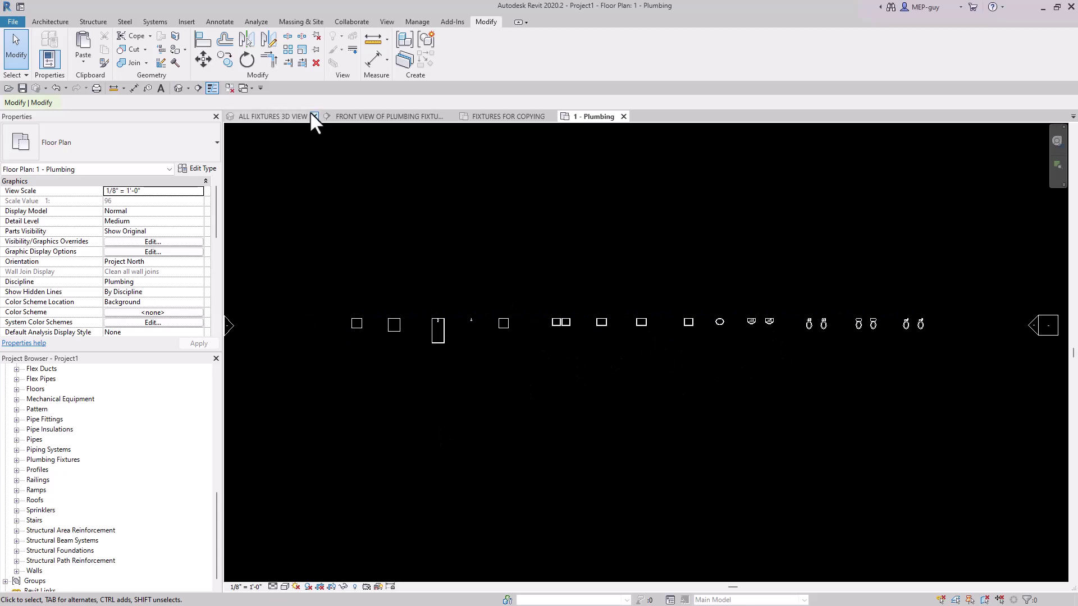
# - Open the default 3D view of Project1 and examine the pasted fixtures from the front and at an angle
pyautogui.click(388, 22)
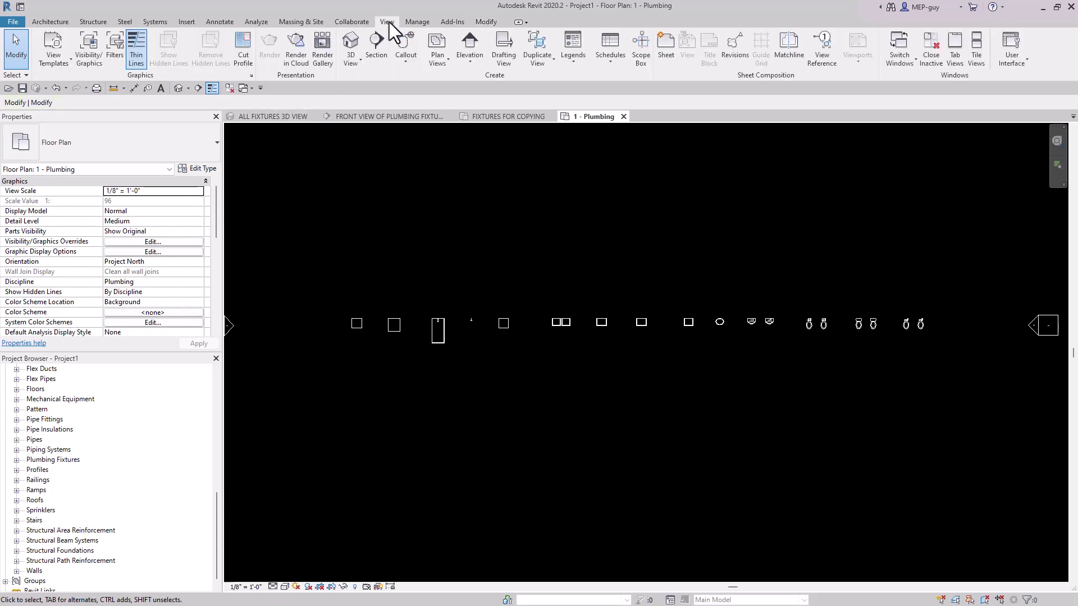
pyautogui.click(358, 39)
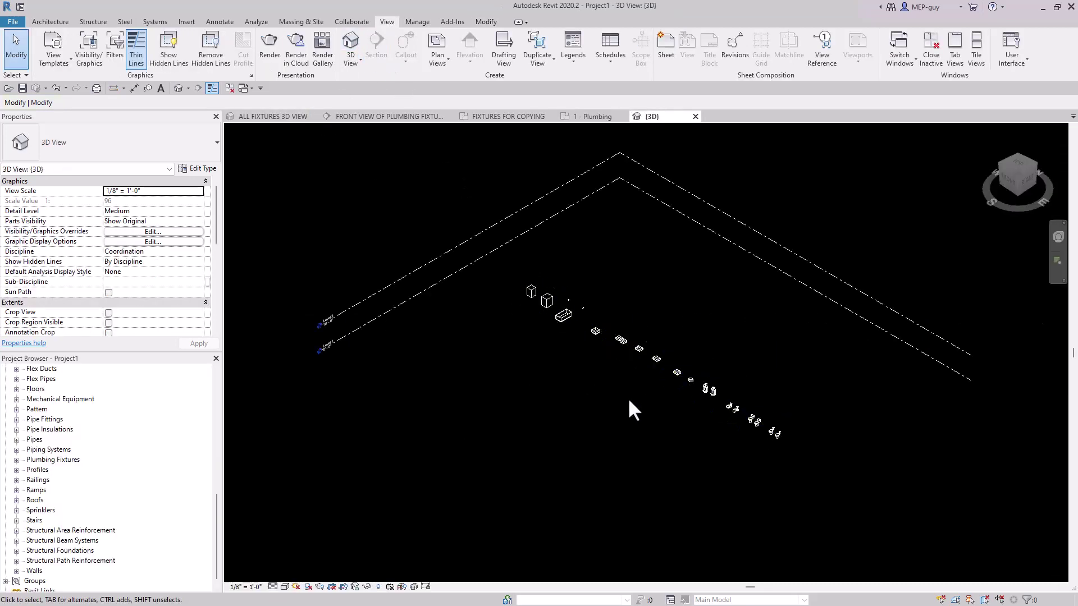
pyautogui.keyDown('shift'); pyautogui.moveTo(630, 400); pyautogui.dragTo(763, 278, button='middle'); pyautogui.keyUp('shift')
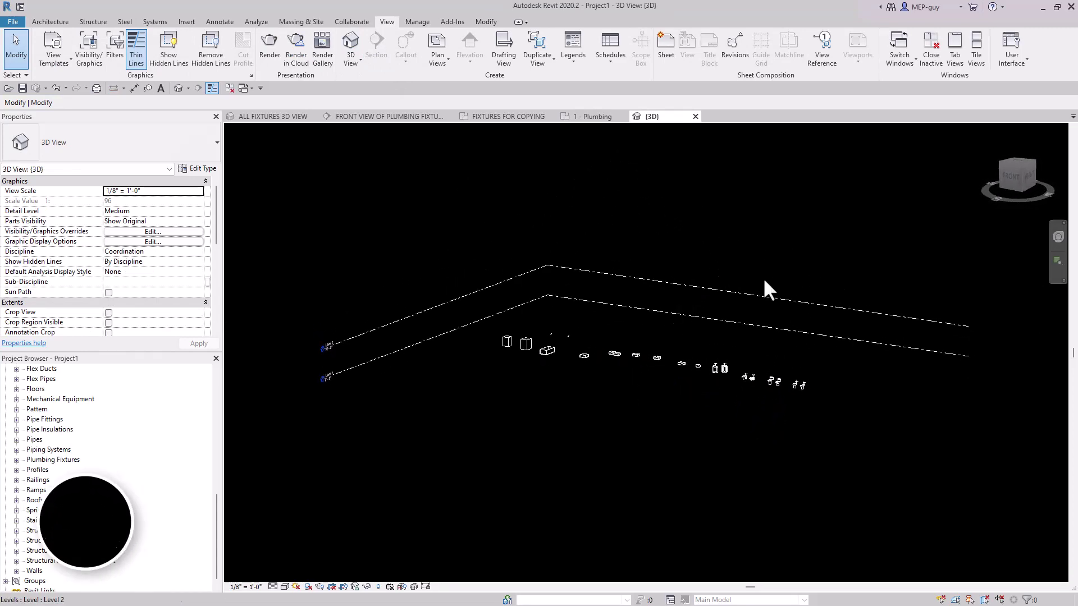
pyautogui.click(1012, 177)
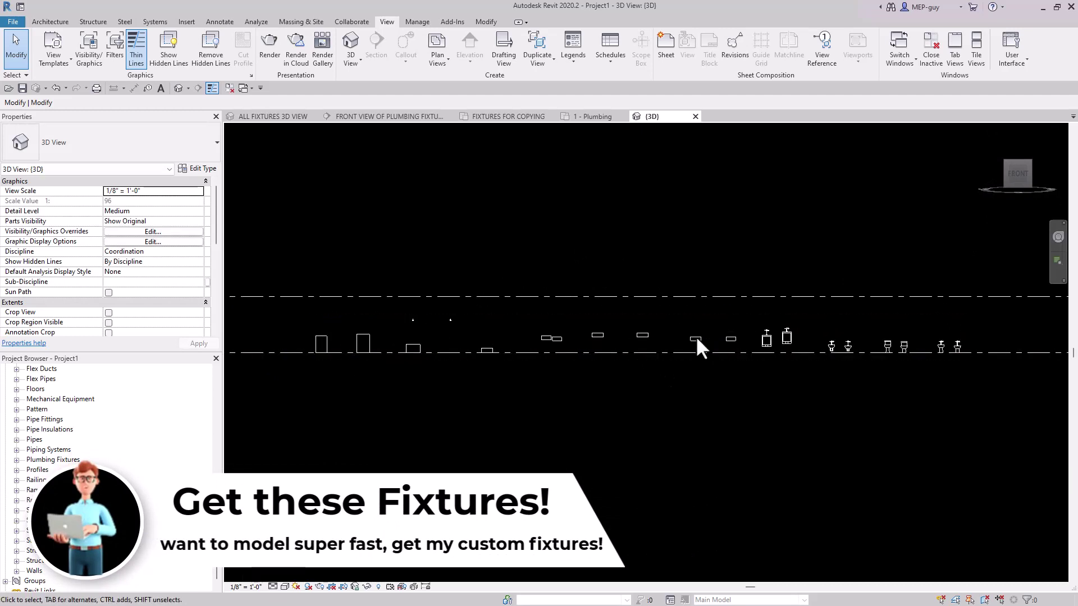
pyautogui.scroll(-1, 493, 387)
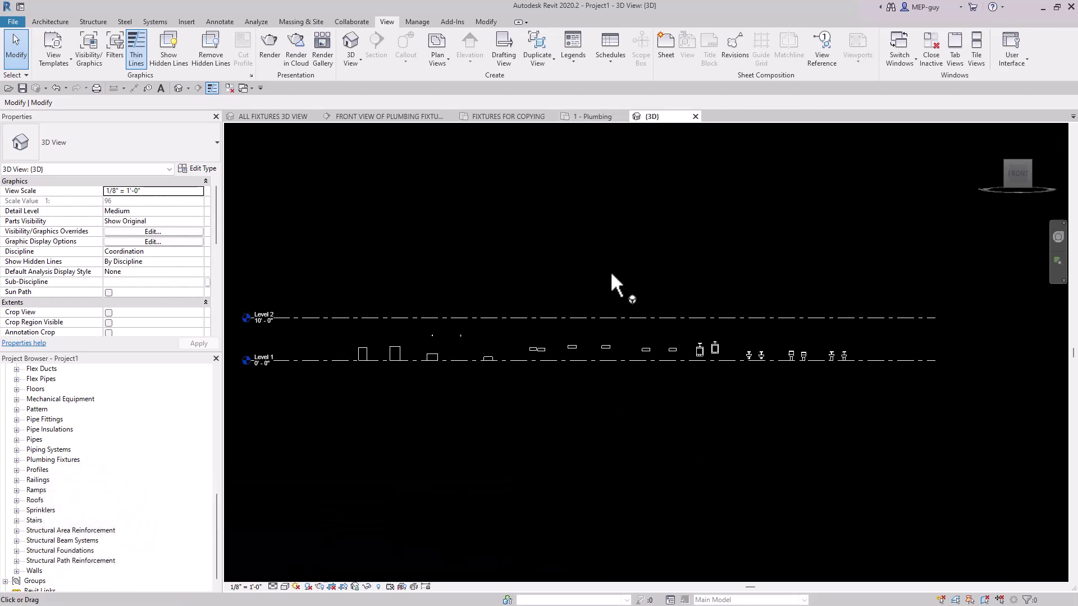
pyautogui.keyDown('shift'); pyautogui.moveTo(693, 258); pyautogui.dragTo(562, 351, button='middle'); pyautogui.keyUp('shift')
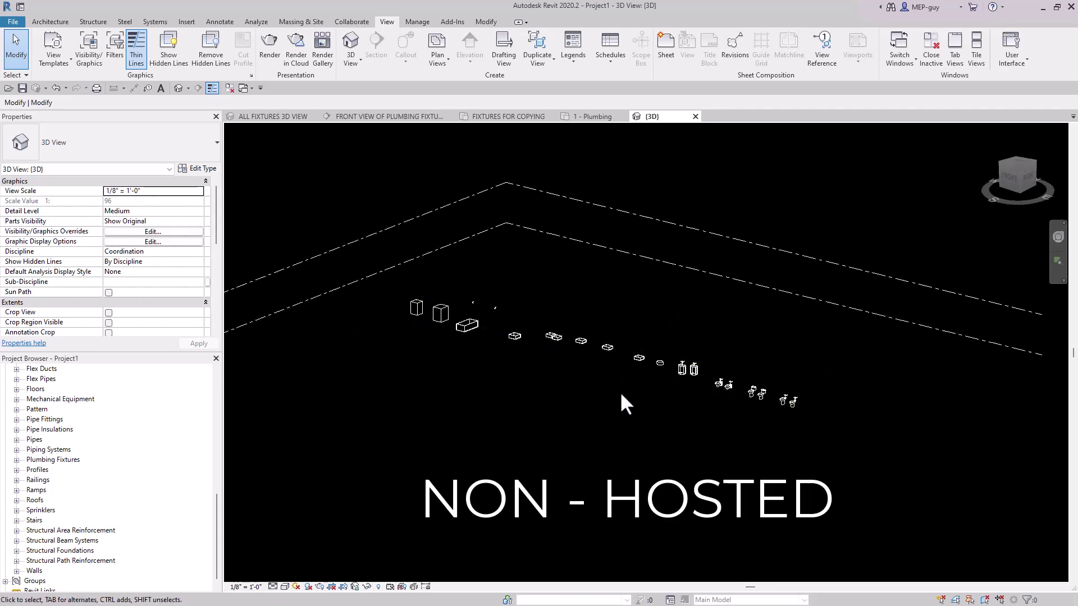
# - Load the Lavatory - Wall Mounted family from the Lavatories library folder into the project
pyautogui.click(187, 22)
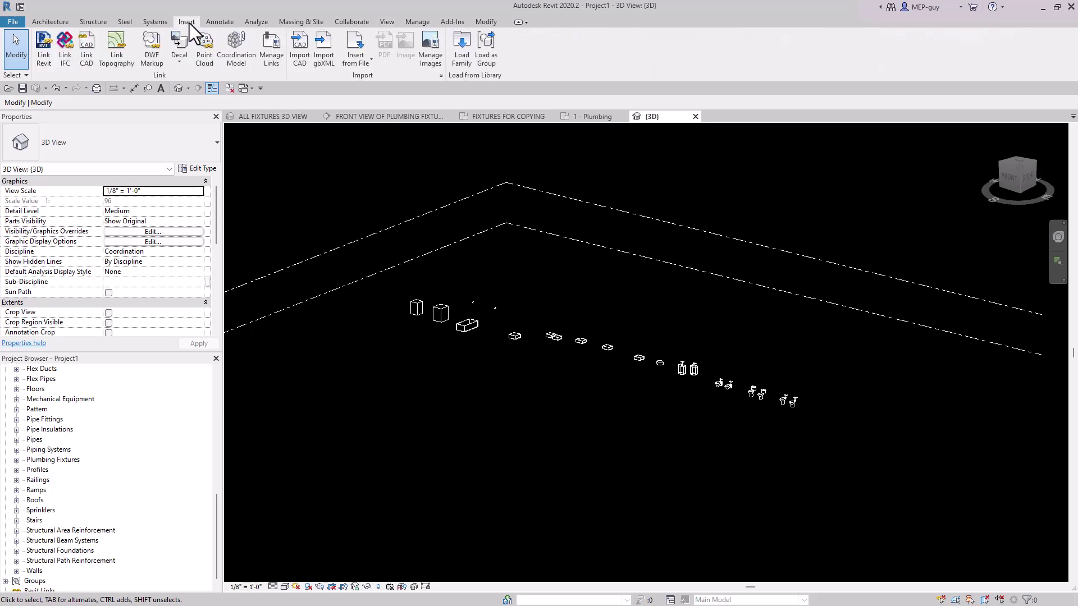
pyautogui.click(462, 44)
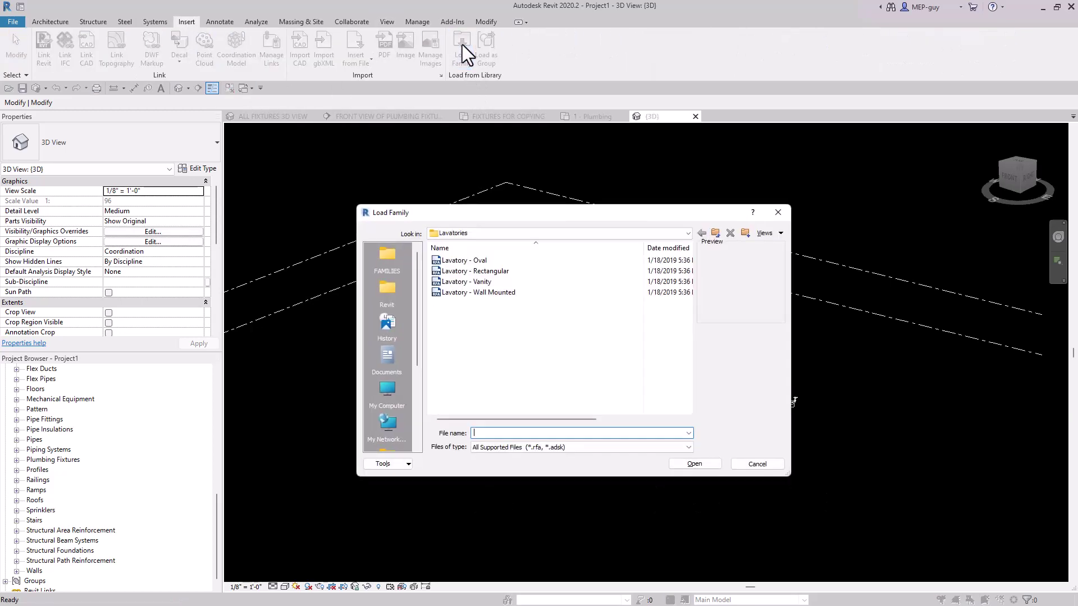
pyautogui.click(486, 293)
pyautogui.click(696, 464)
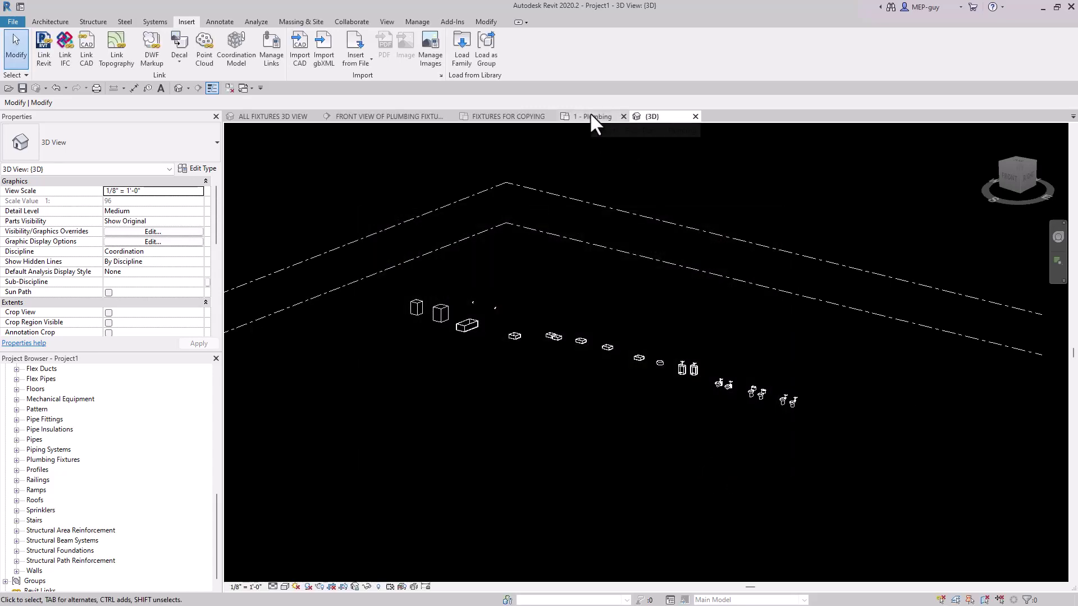
# - Return to the 1 - Plumbing floor plan and list the Lavatory - Wall Mounted types under the Plumbing Fixtures families
pyautogui.click(591, 116)
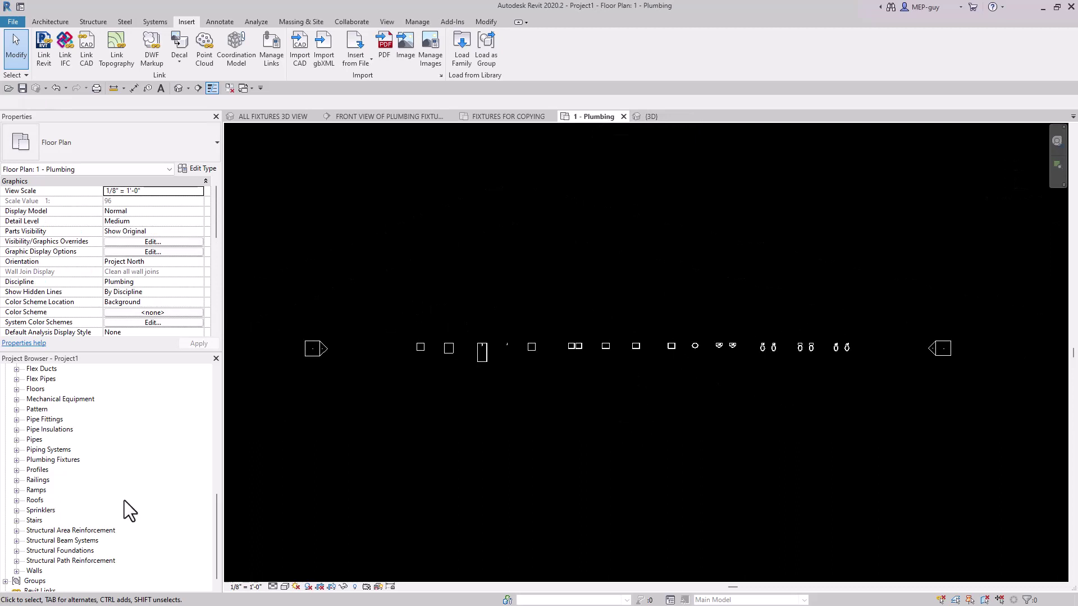
pyautogui.scroll(2, 66, 511)
pyautogui.click(17, 481)
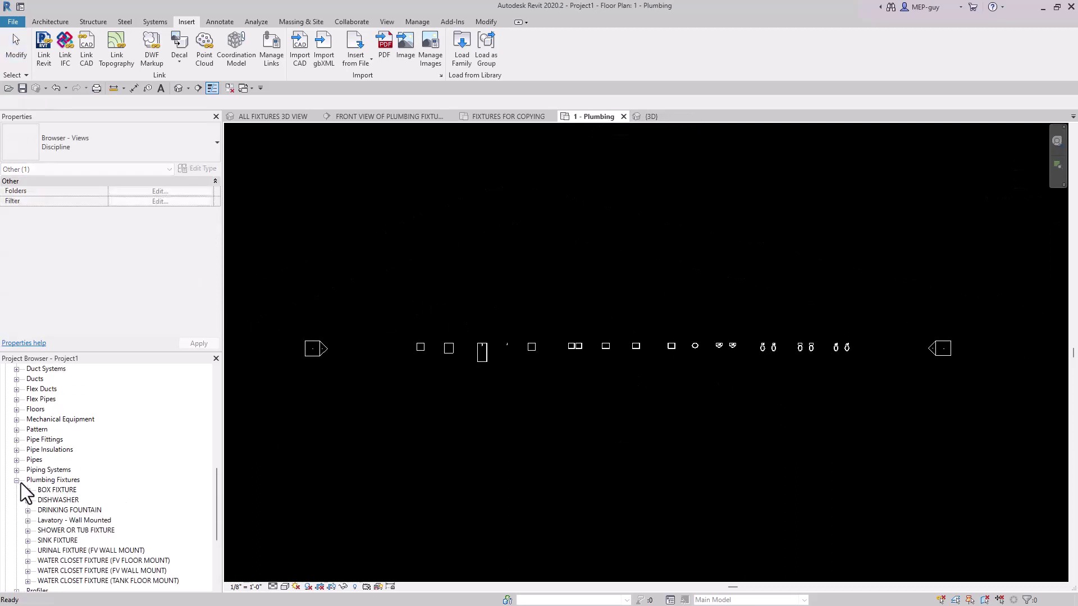
pyautogui.scroll(-2, 46, 528)
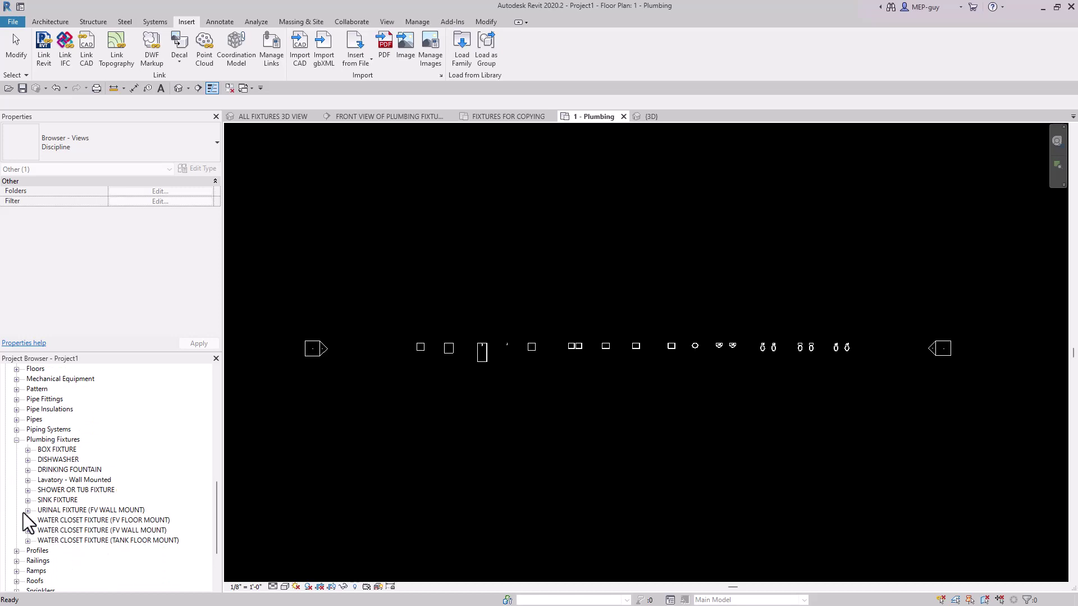
pyautogui.click(27, 481)
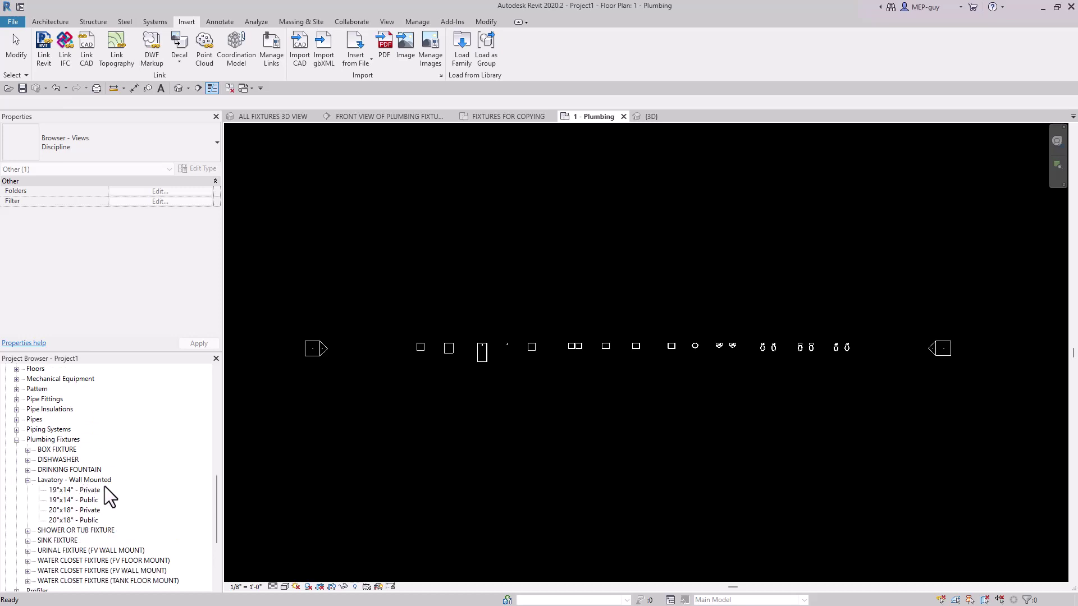
# - Try to place a 19"x14" - Public wall-mounted lavatory in the empty area above the fixture row without a wall
pyautogui.click(75, 500)
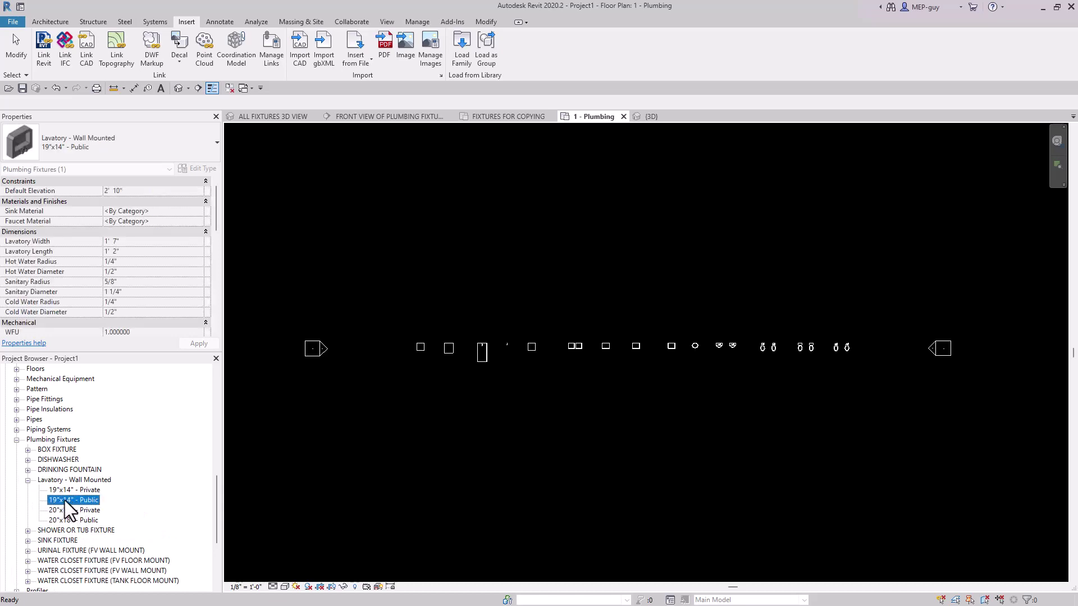
pyautogui.moveTo(66, 501); pyautogui.dragTo(599, 294)
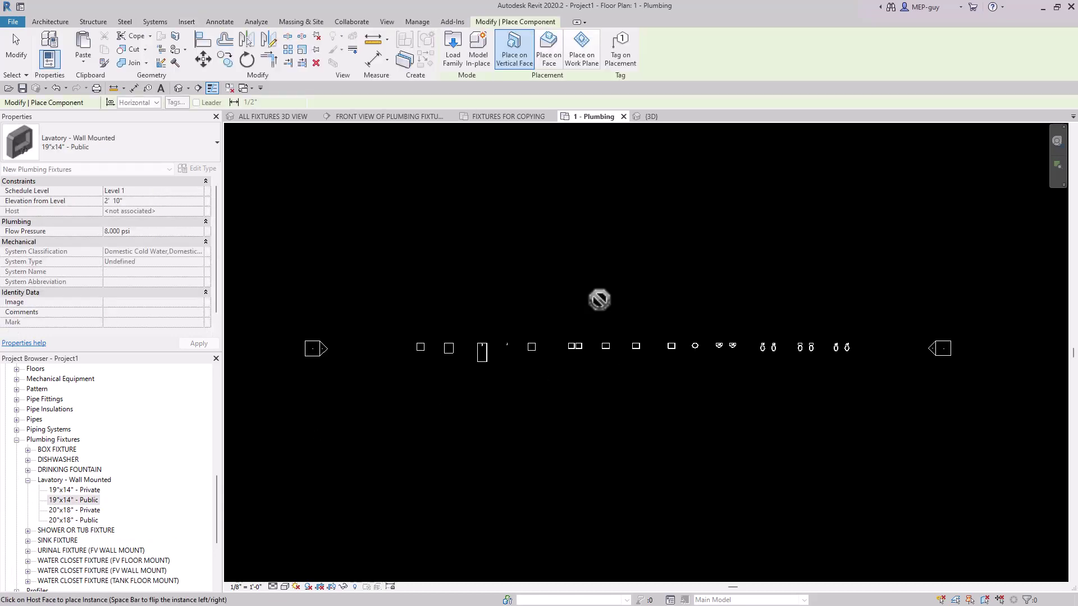
pyautogui.scroll(2, 570, 311)
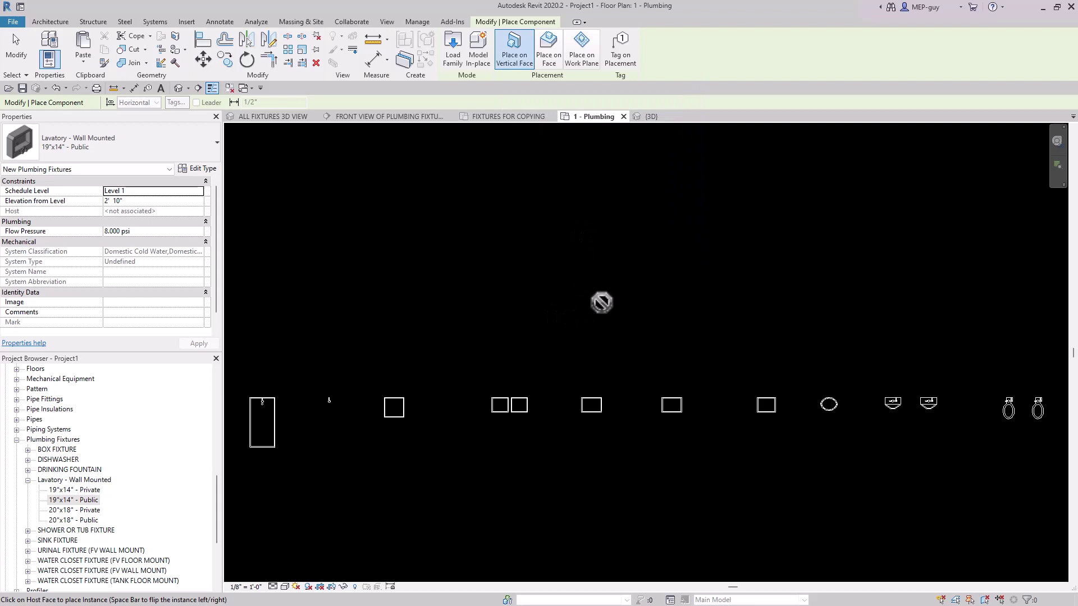
pyautogui.click(602, 293)
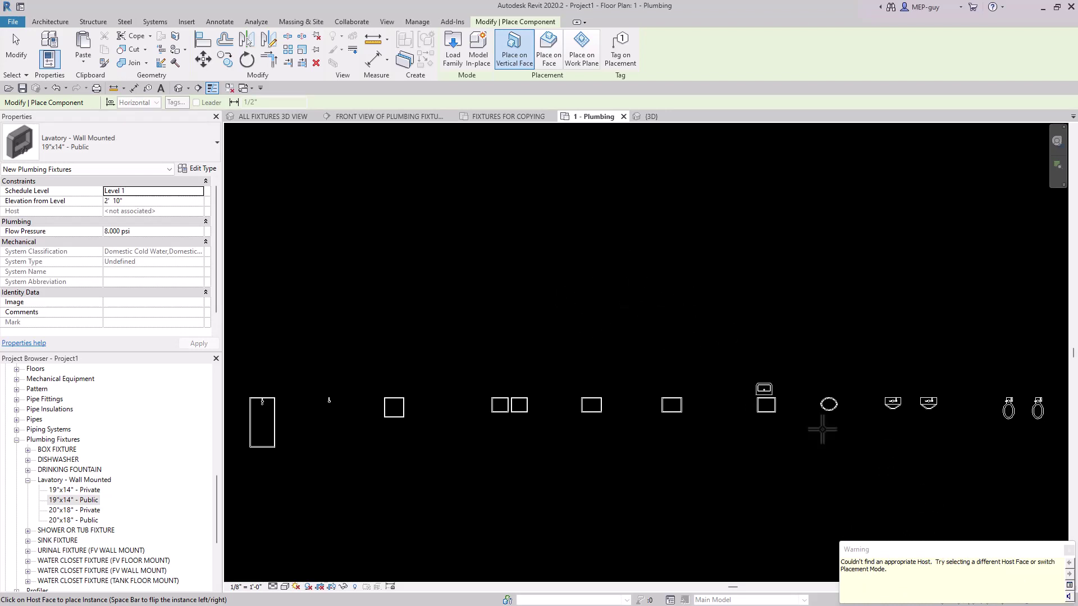
pyautogui.middleClick(613, 328)
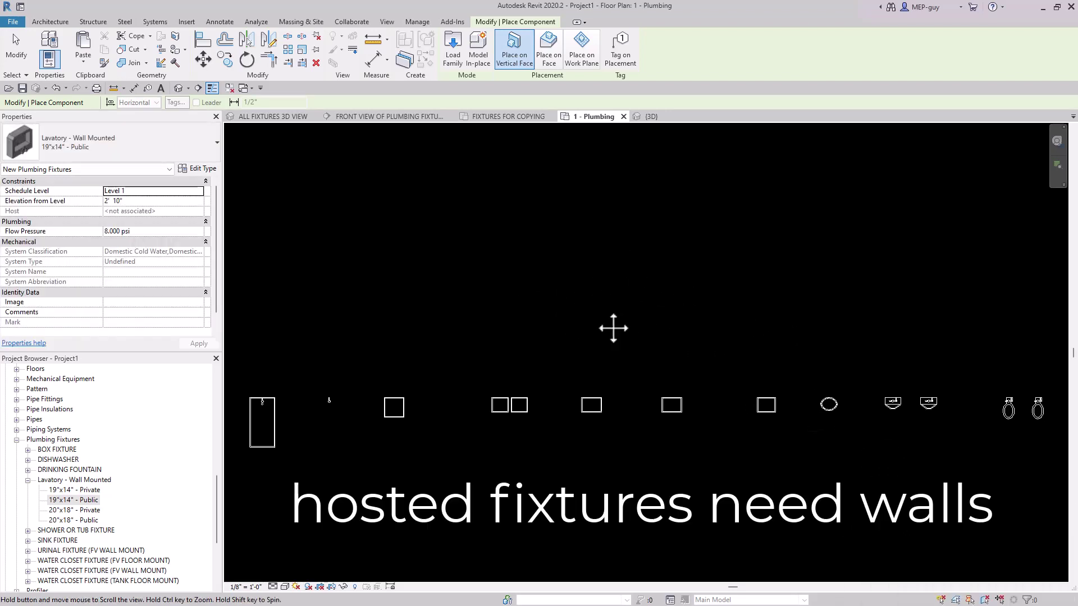
pyautogui.press('Escape')
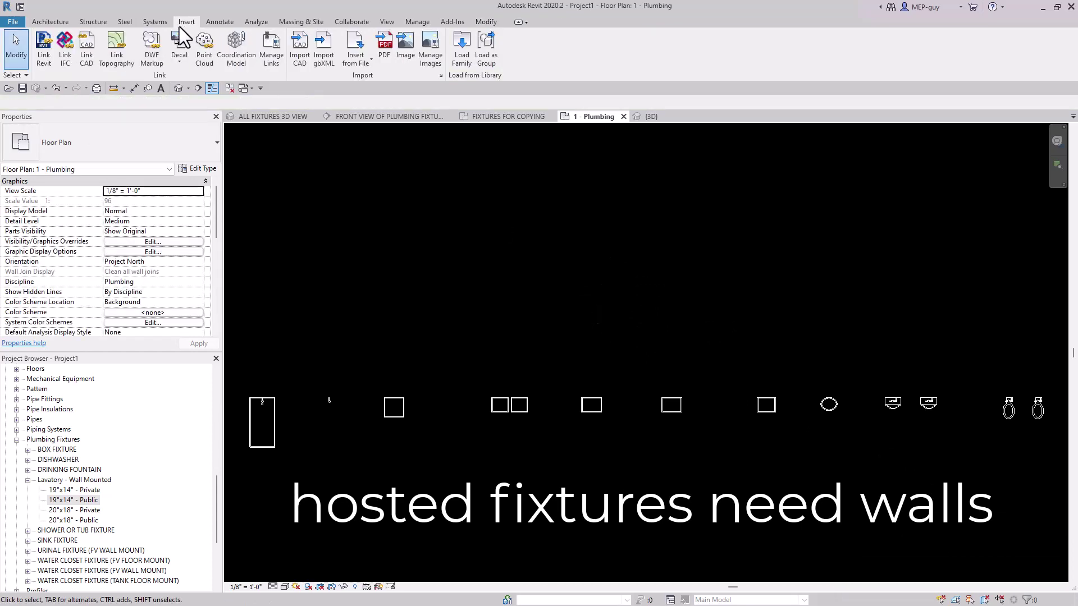
# - Draw a horizontal Generic - 8" wall about 47'-6" long above the row of fixtures
pyautogui.click(56, 24)
pyautogui.click(53, 44)
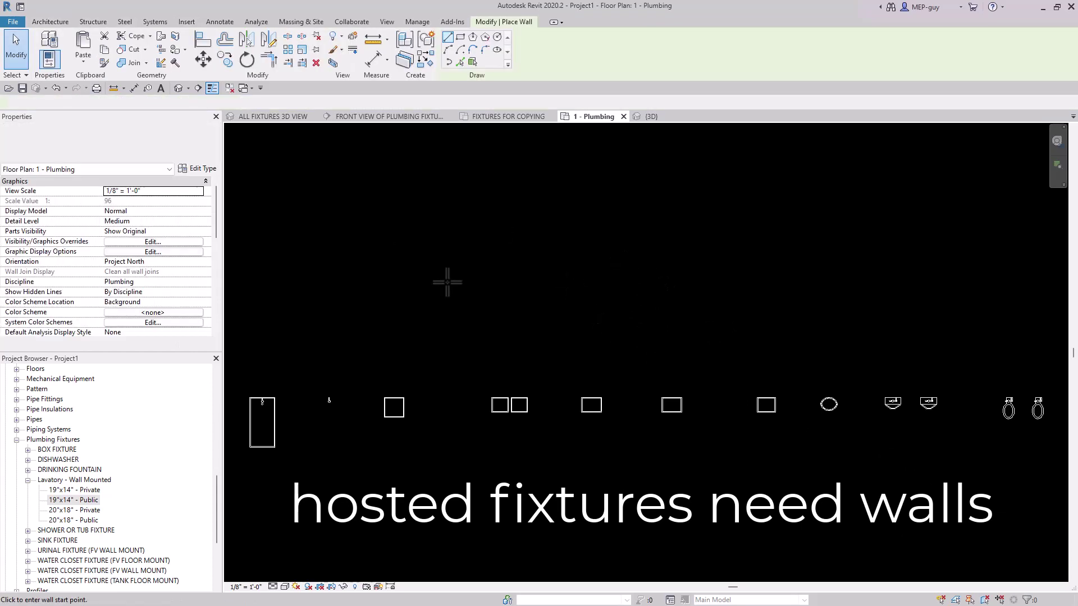
pyautogui.click(403, 270)
pyautogui.click(880, 271)
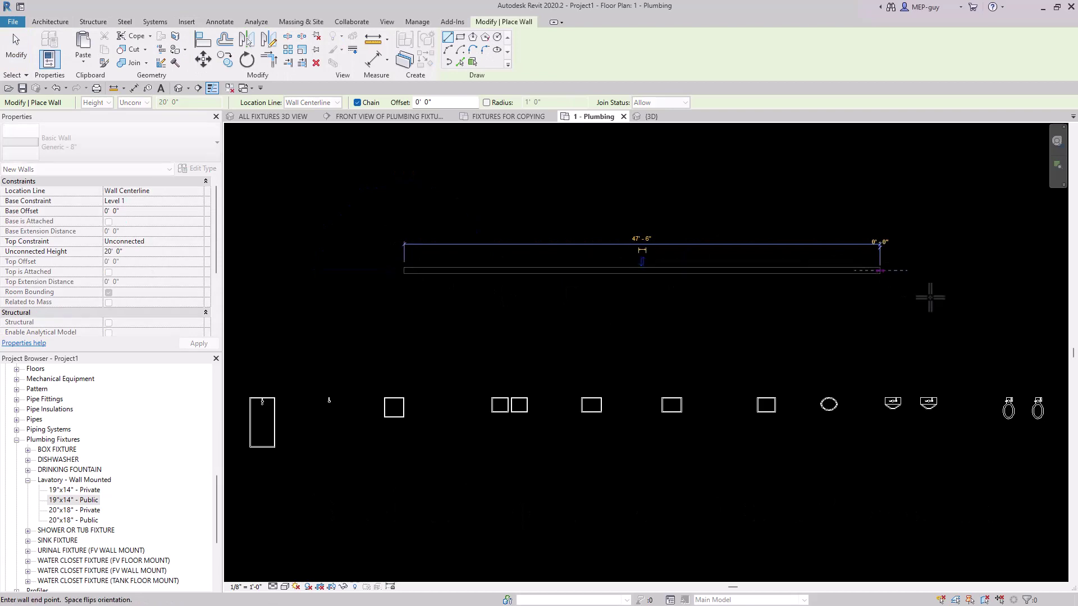
pyautogui.press('Escape')
pyautogui.press('Escape')
# - Place a 19"x14" - Public wall-mounted lavatory on the wall's lower face, about 23'-0" from its left end
pyautogui.click(76, 500)
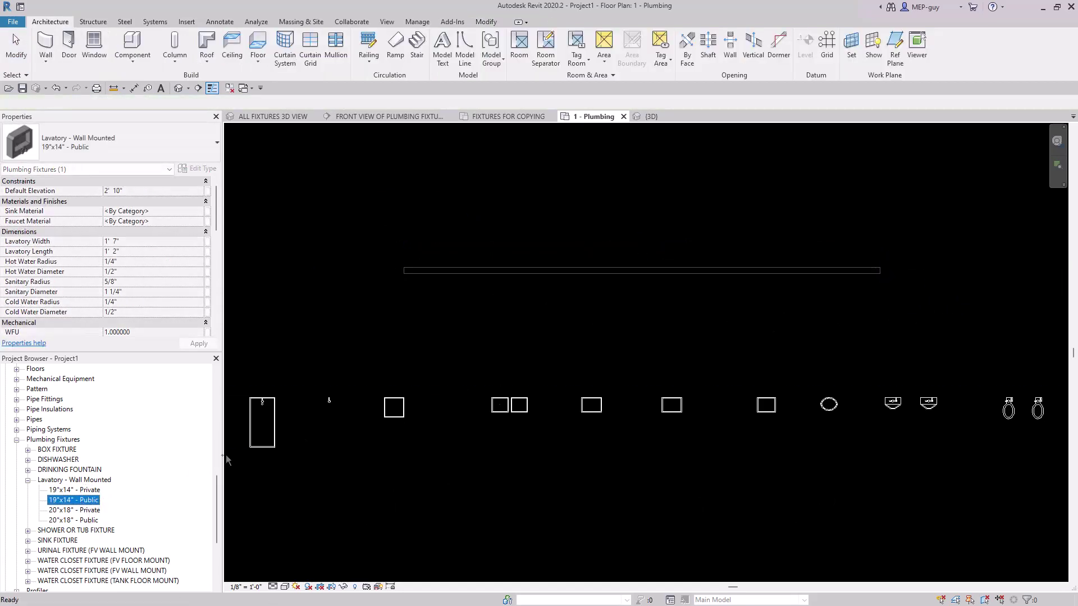
pyautogui.moveTo(76, 499); pyautogui.dragTo(698, 315)
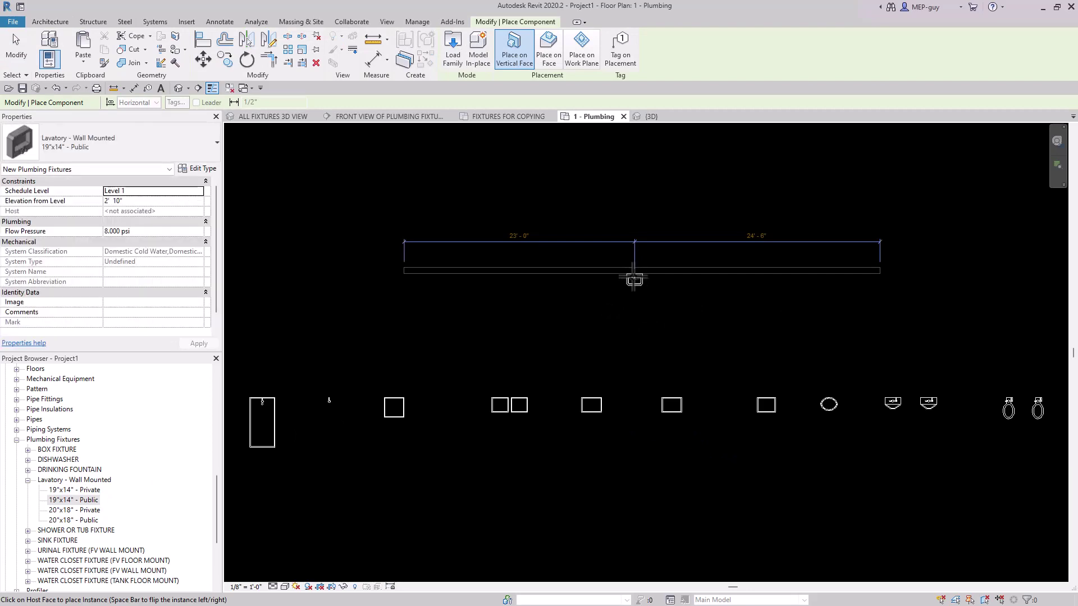
pyautogui.click(634, 279)
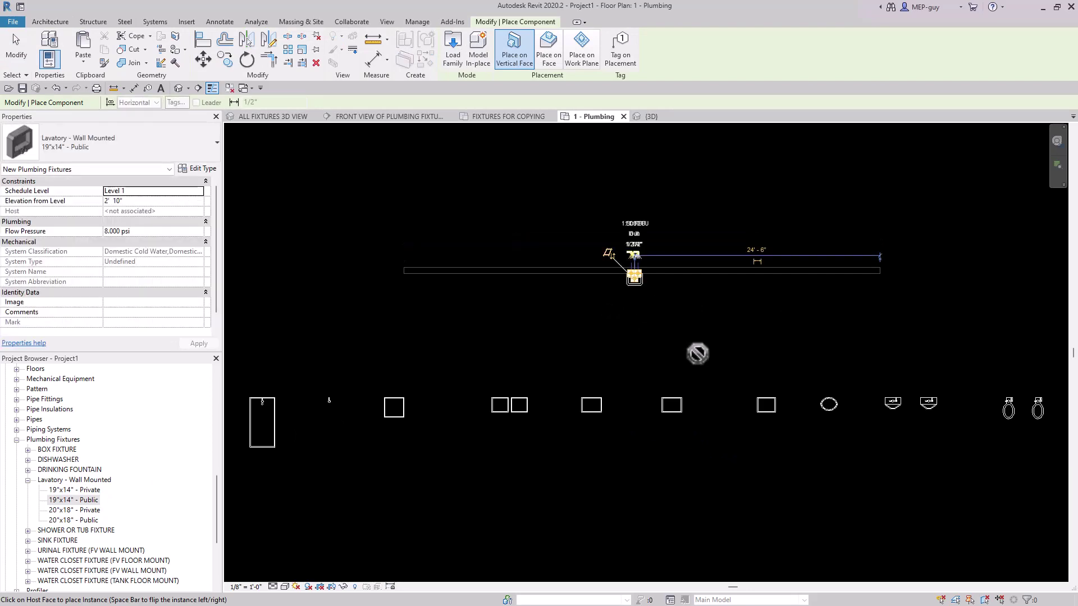
pyautogui.press('Escape')
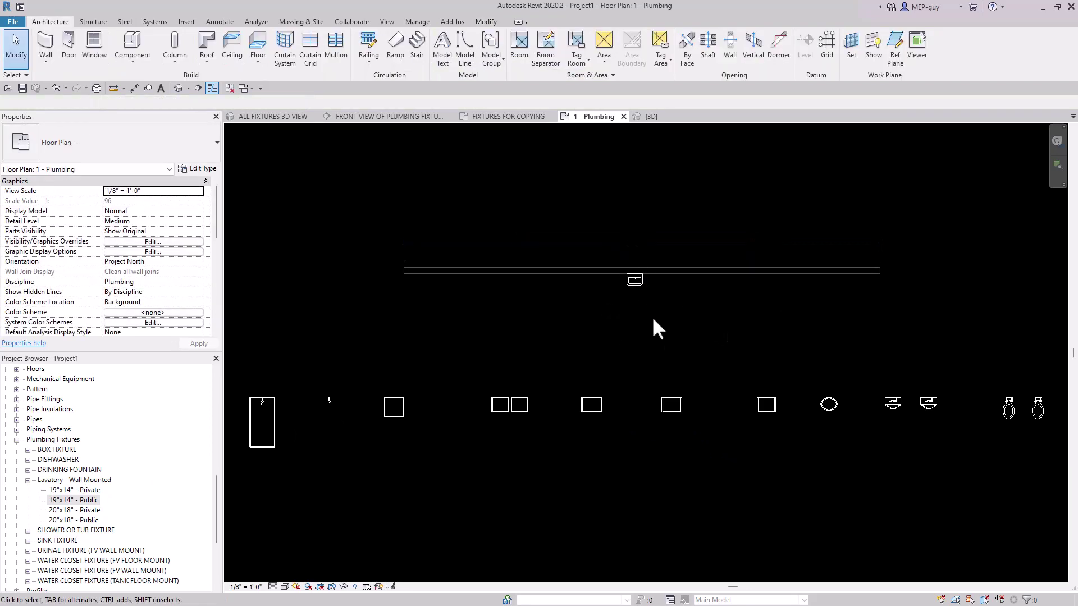
# - Place two SINK FIXTURE LAVATORY WALL MOUNT (ADA) sinks in open space below the wall, 19'-0" and 31'-0" from its right end
pyautogui.click(27, 480)
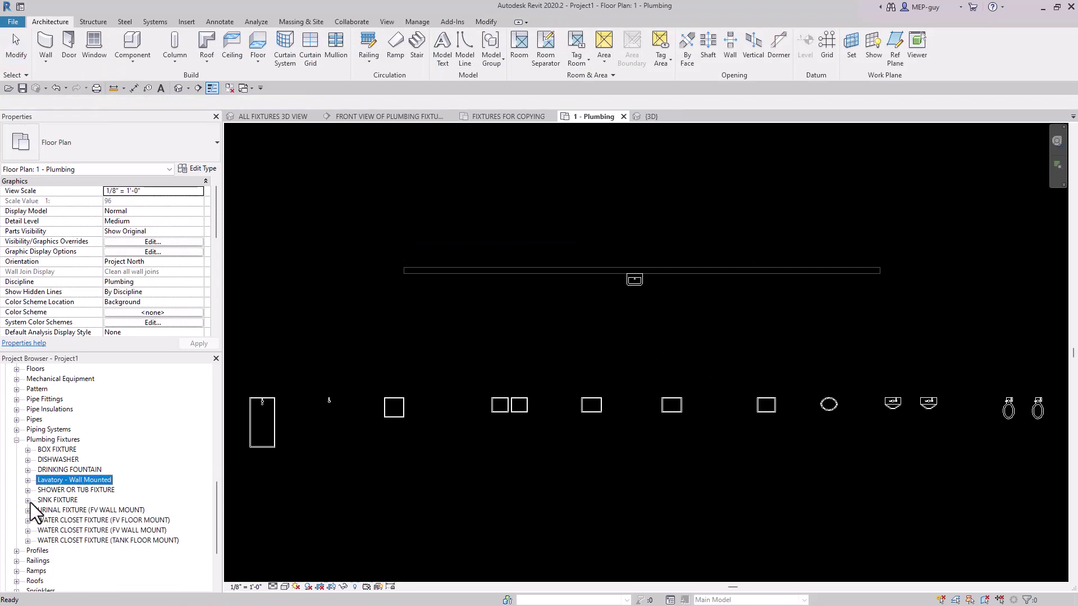
pyautogui.click(28, 500)
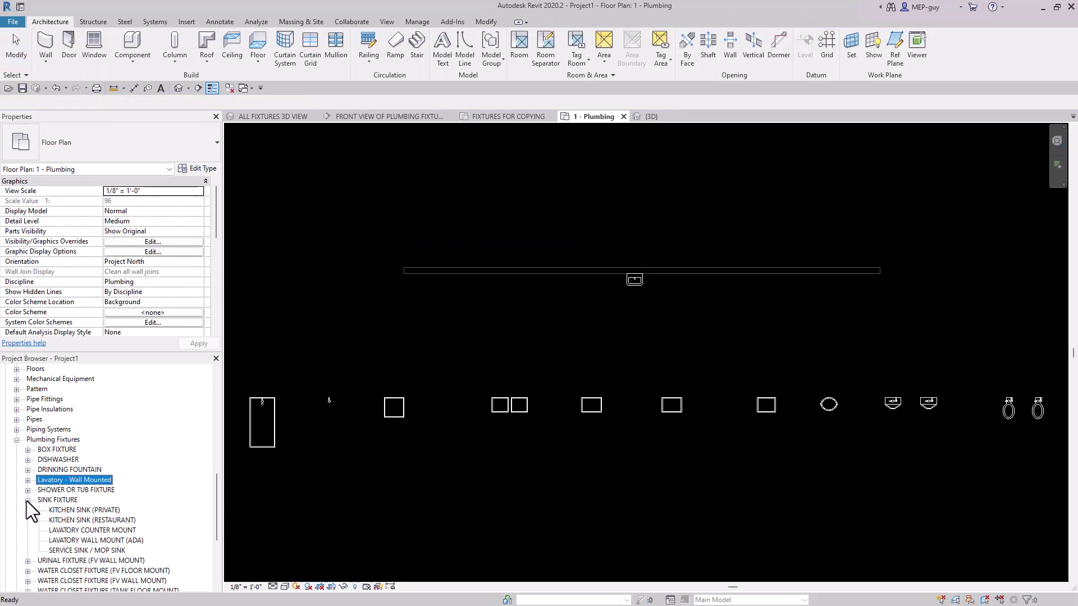
pyautogui.click(88, 541)
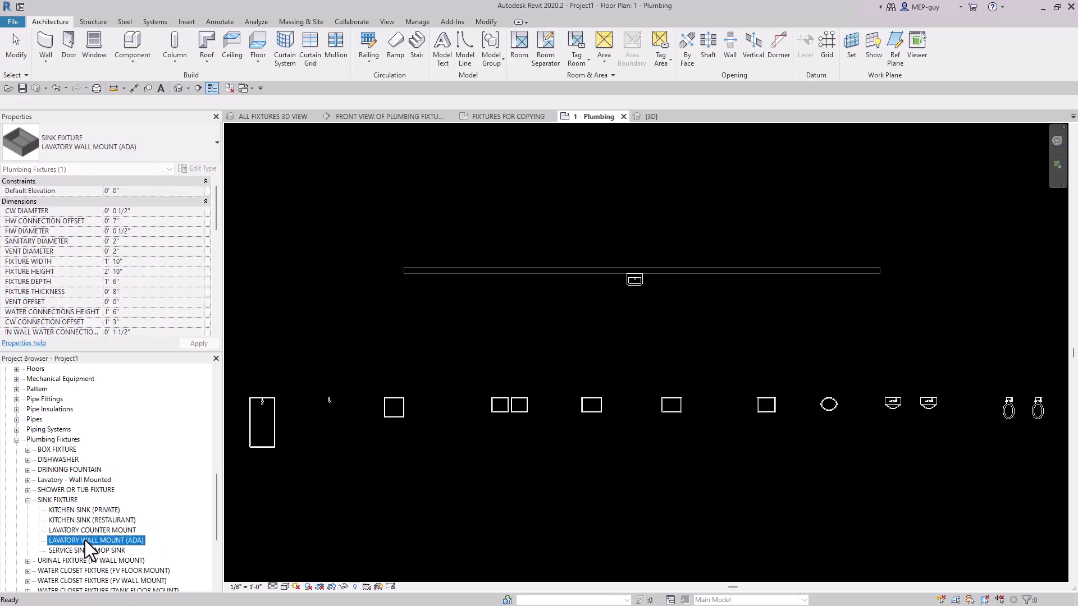
pyautogui.moveTo(85, 540); pyautogui.dragTo(505, 306)
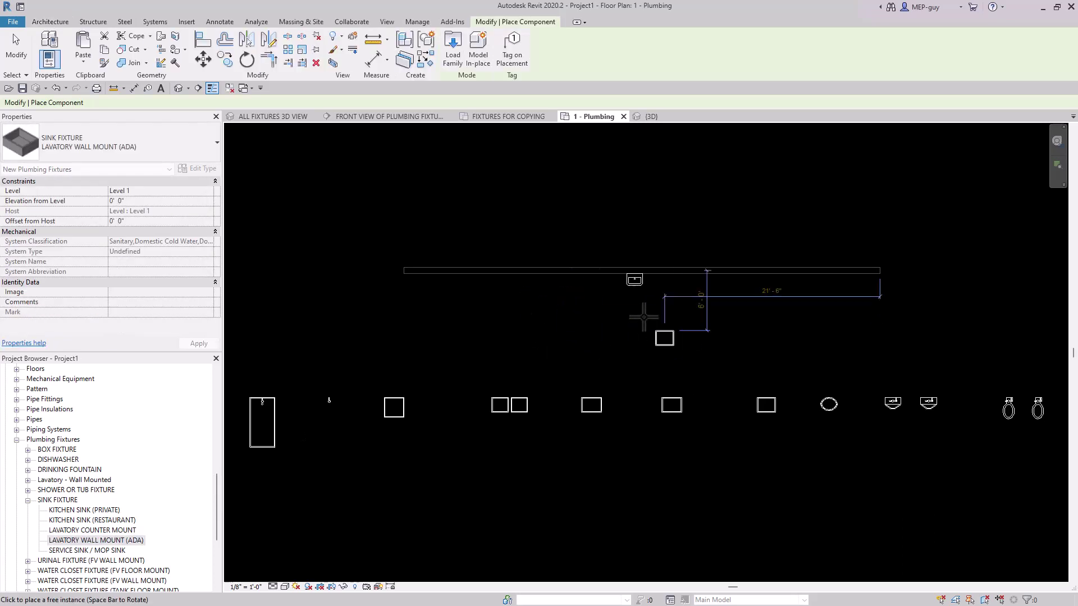
pyautogui.moveTo(644, 317); pyautogui.dragTo(679, 303)
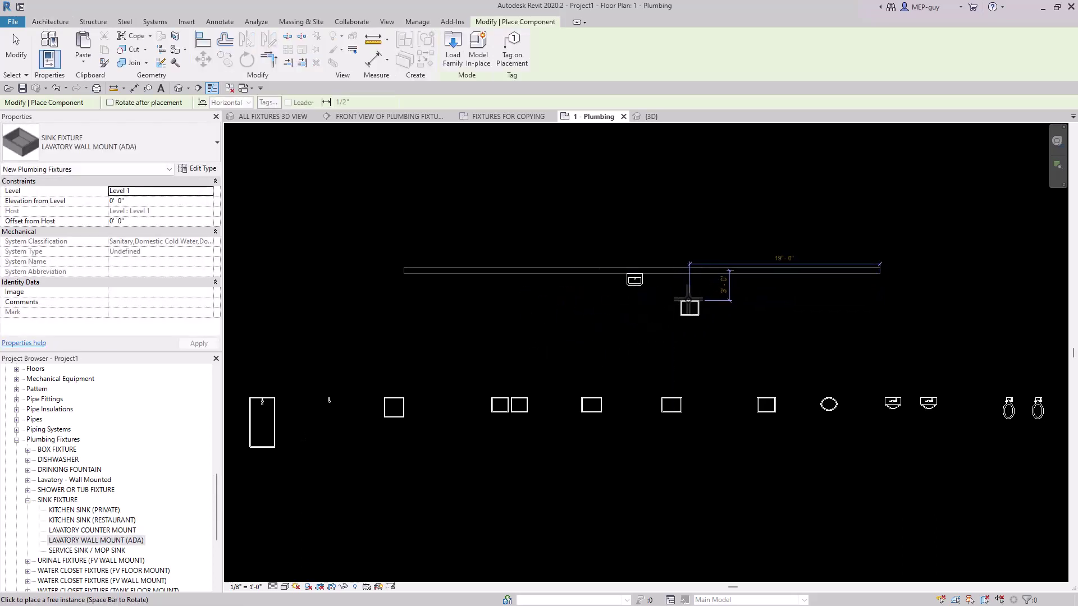
pyautogui.click(689, 298)
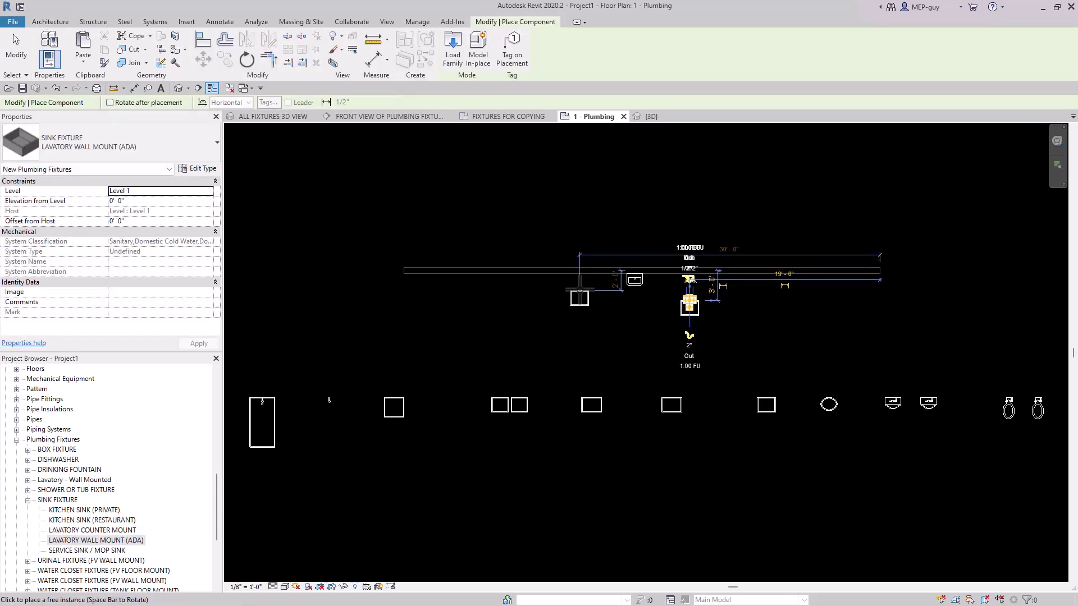
pyautogui.click(571, 292)
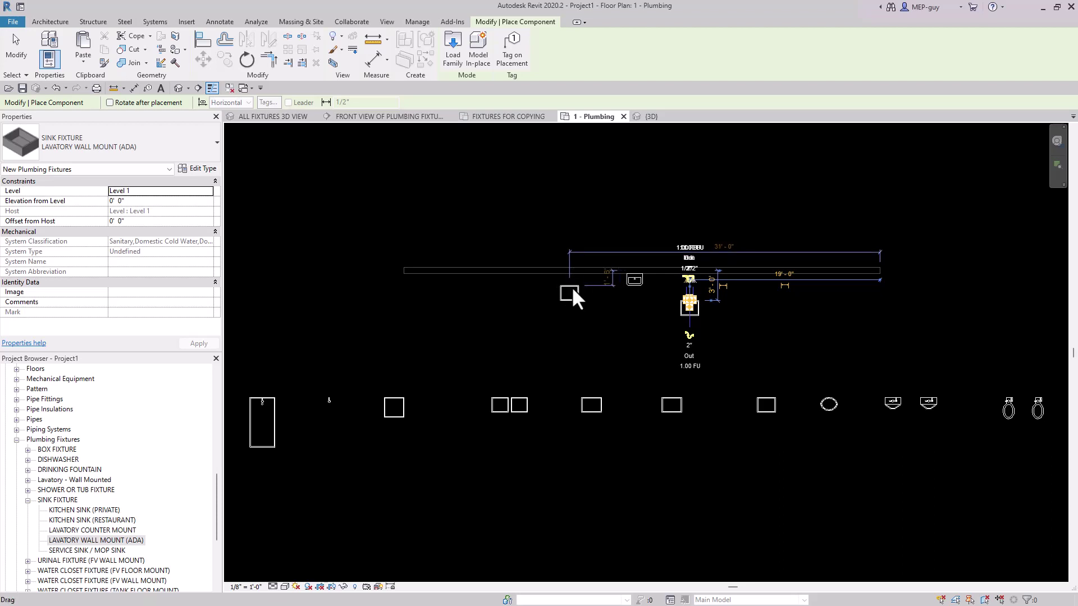
# - Place two more LAVATORY WALL MOUNT (ADA) sinks against the wall's lower face, one on each side of the hosted lavatory
pyautogui.scroll(3, 661, 294)
pyautogui.scroll(2, 662, 288)
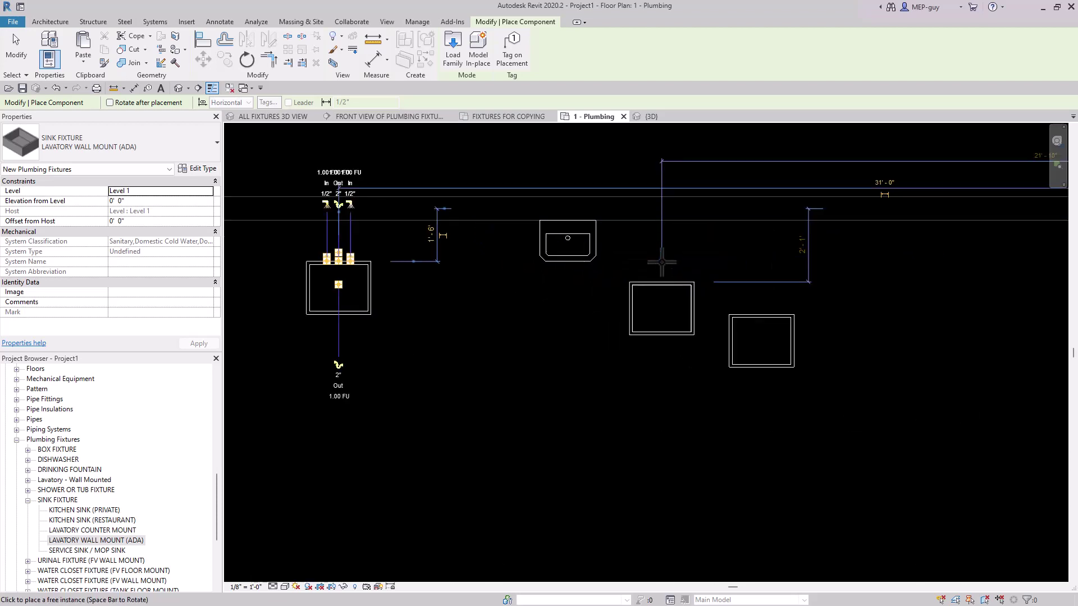
pyautogui.click(674, 219)
pyautogui.click(458, 220)
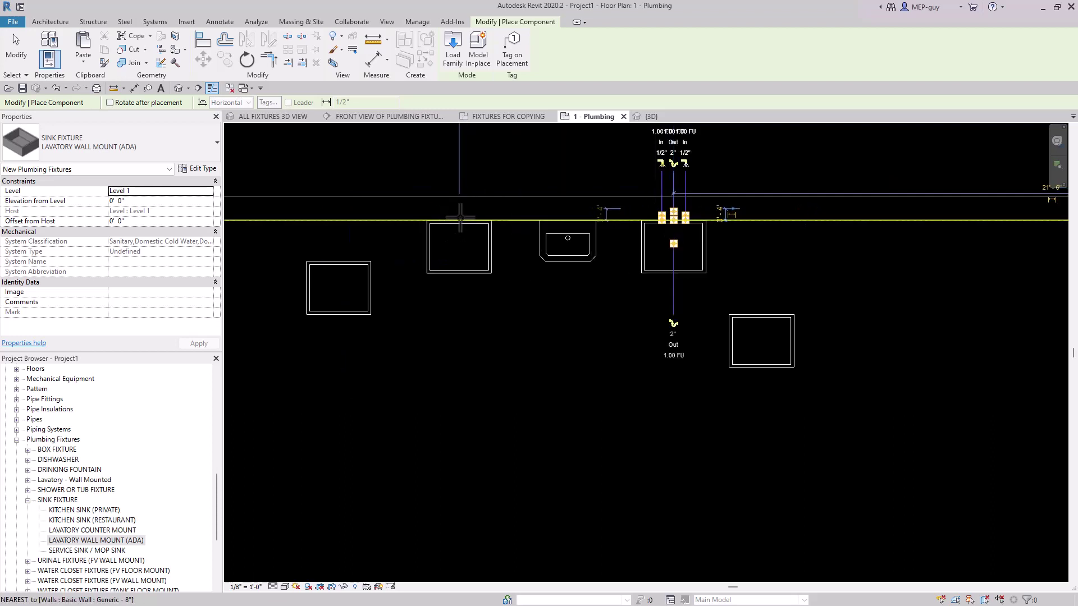
pyautogui.press('Escape')
pyautogui.press('Escape')
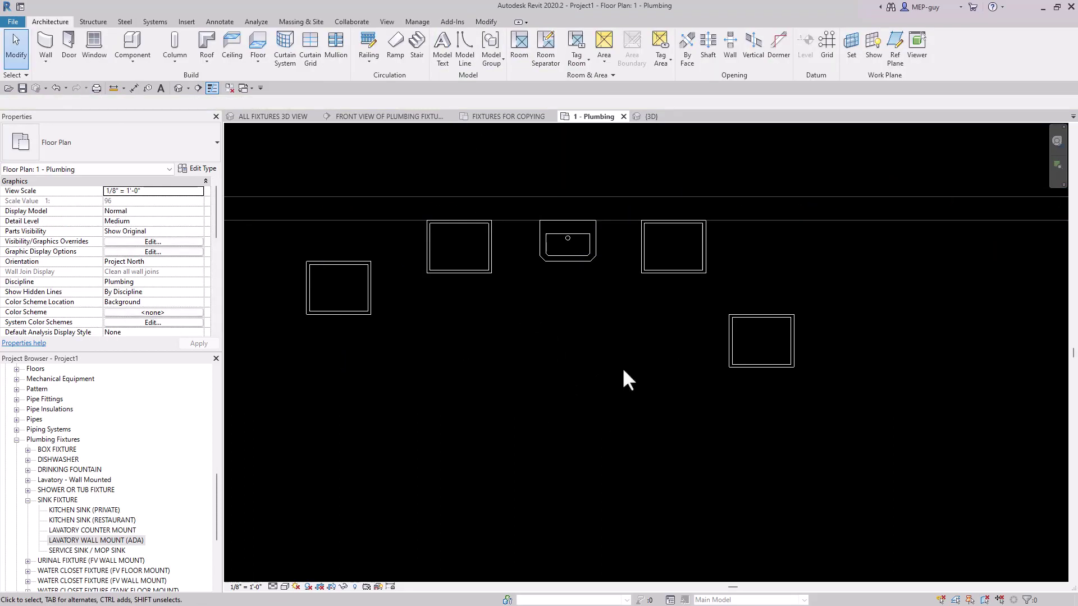
# - In the {3D} view, move the Generic - 8" wall sideways and away from the non-hosted ADA lavatories
pyautogui.scroll(-1, 623, 377)
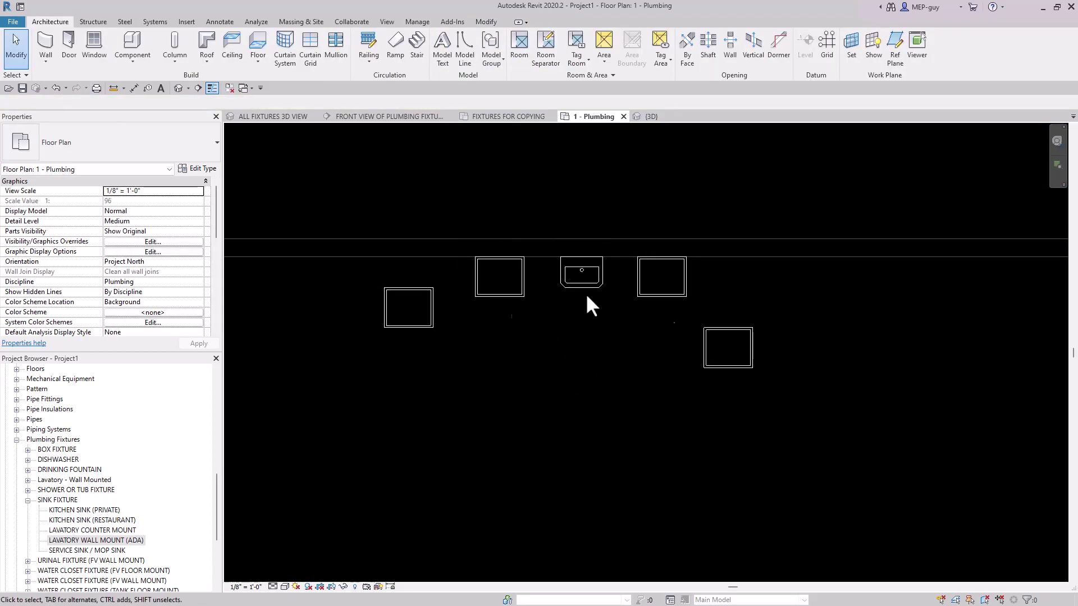
pyautogui.click(663, 115)
pyautogui.scroll(4, 640, 315)
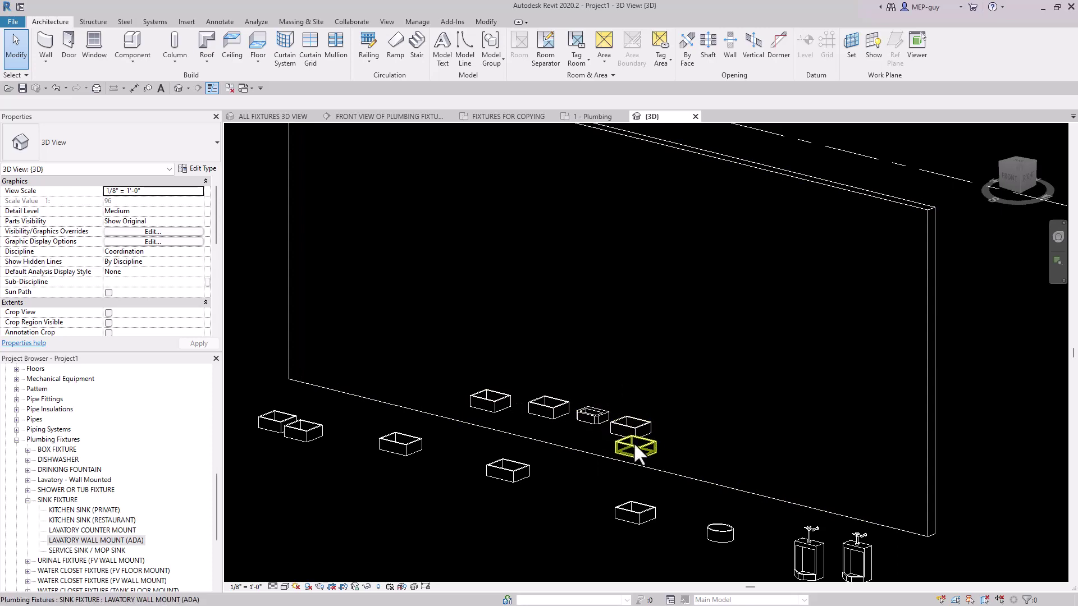
pyautogui.scroll(2, 592, 440)
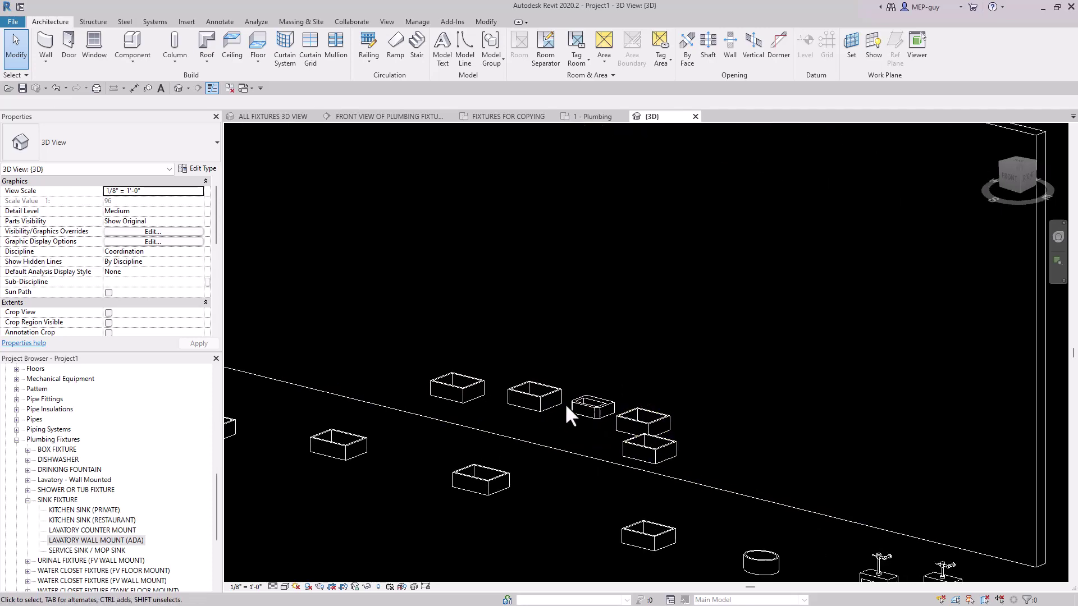
pyautogui.scroll(-3, 614, 435)
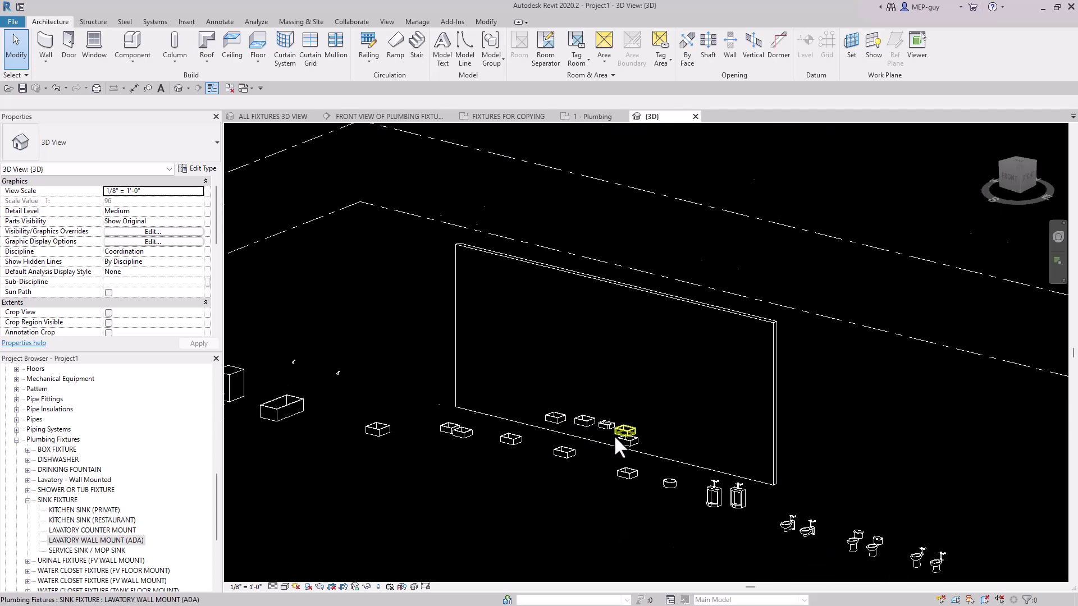
pyautogui.click(674, 297)
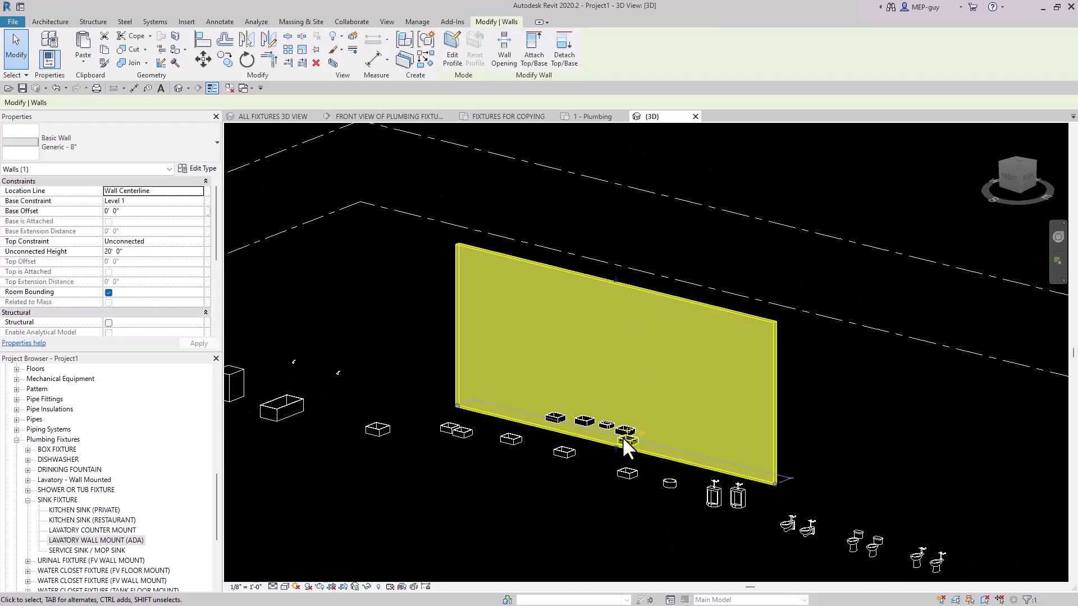
pyautogui.scroll(1, 622, 437)
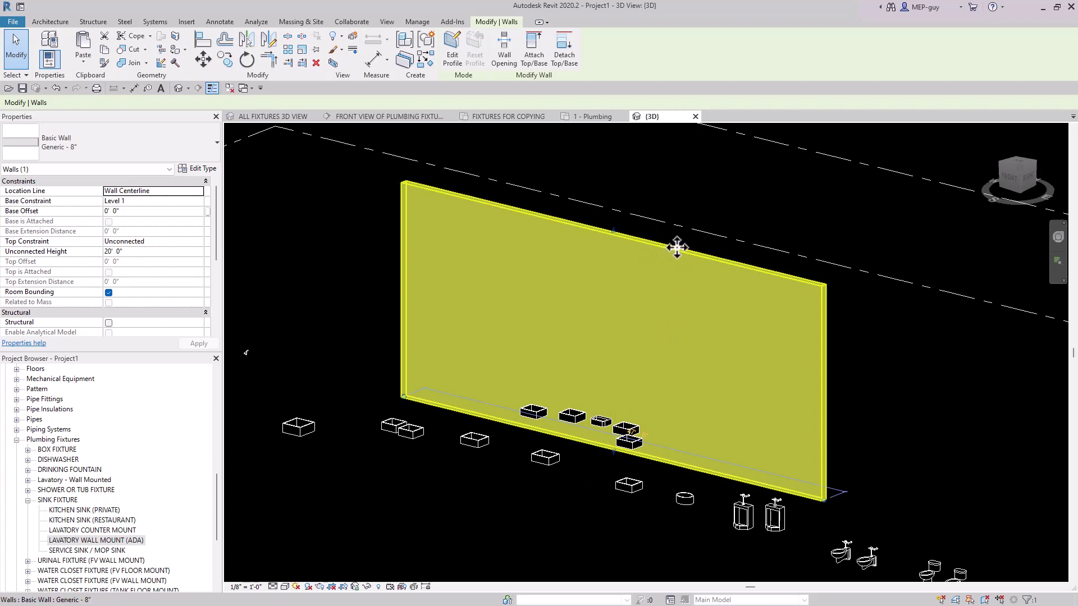
pyautogui.moveTo(677, 247); pyautogui.dragTo(785, 241)
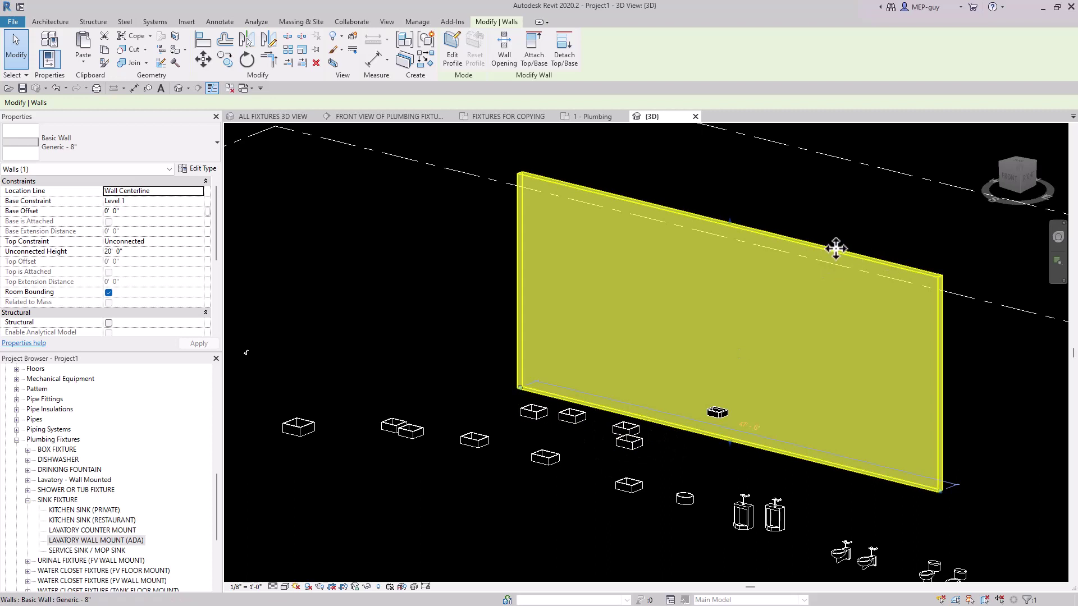
# - Slide the wall back along its length behind the non-hosted lavatories and nudge it slightly farther away
pyautogui.moveTo(835, 243); pyautogui.dragTo(735, 225)
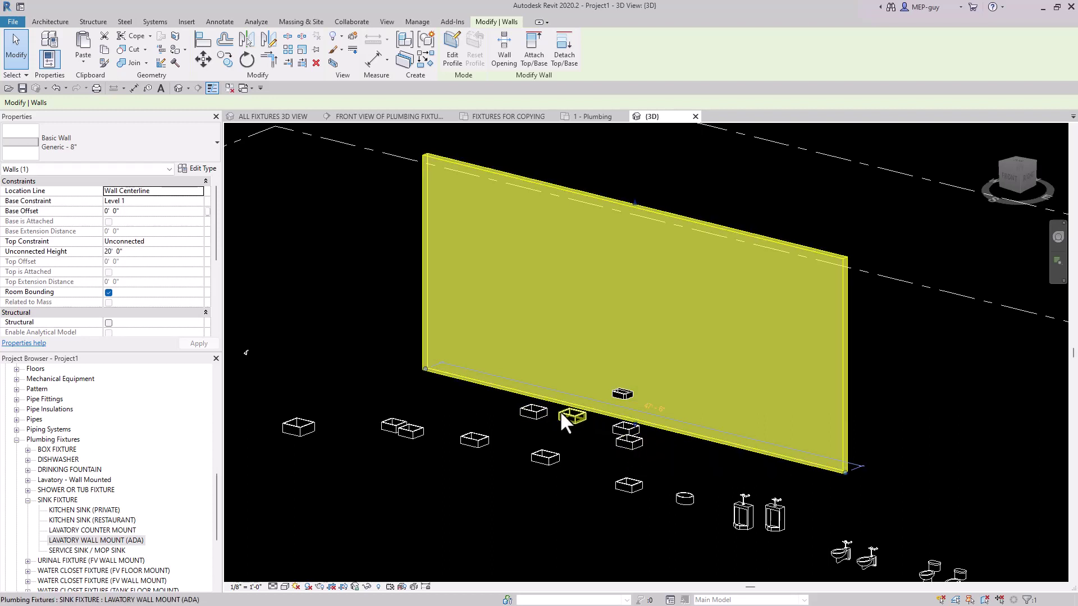
pyautogui.scroll(-3, 634, 414)
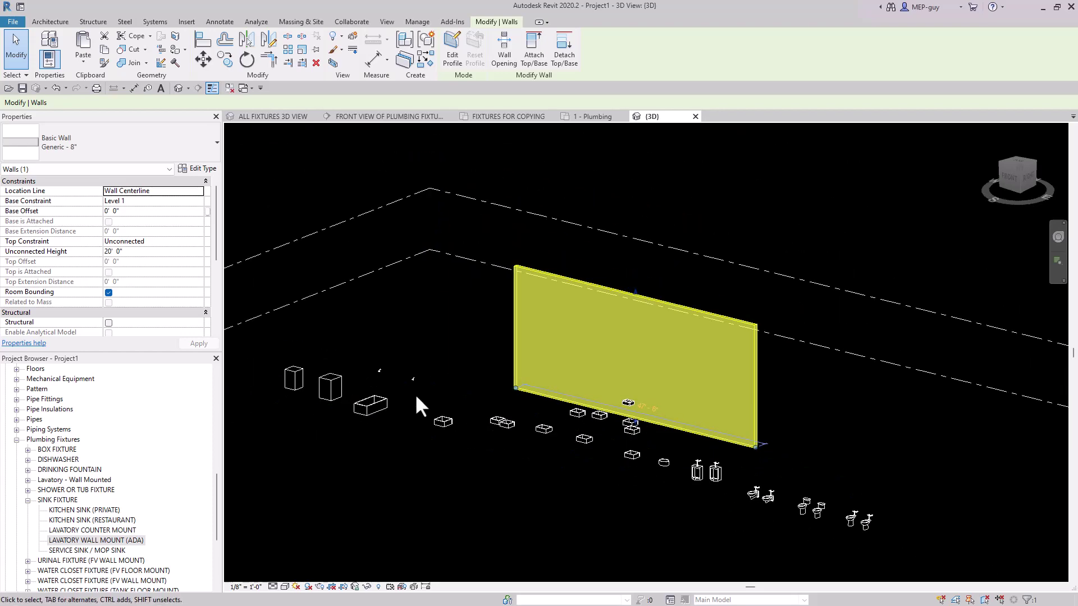
pyautogui.scroll(3, 686, 335)
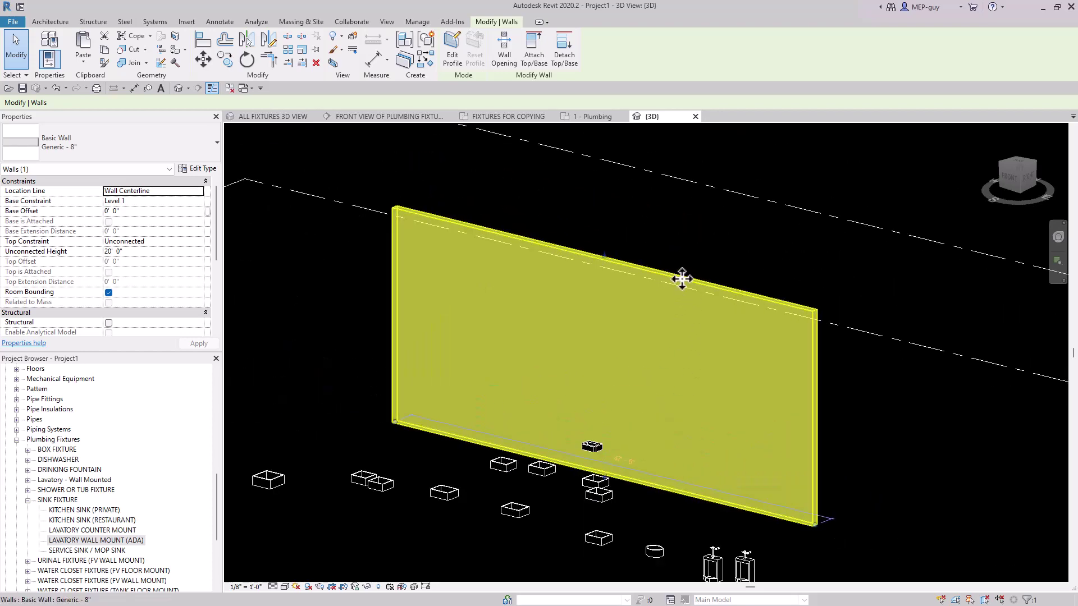
pyautogui.moveTo(681, 277)
pyautogui.mouseDown()
pyautogui.moveTo(776, 301)
pyautogui.moveTo(691, 271)
pyautogui.mouseUp()
pyautogui.press('Escape')
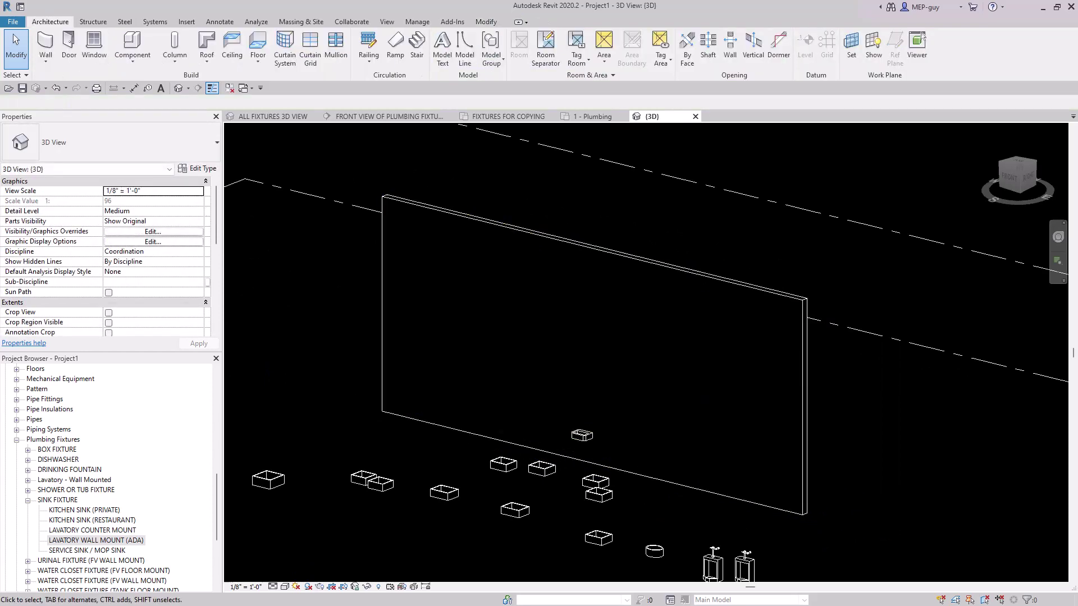
# - Return to the 1 - Plumbing floor plan and delete the row of copied plumbing fixtures
pyautogui.scroll(-3, 781, 354)
pyautogui.click(593, 116)
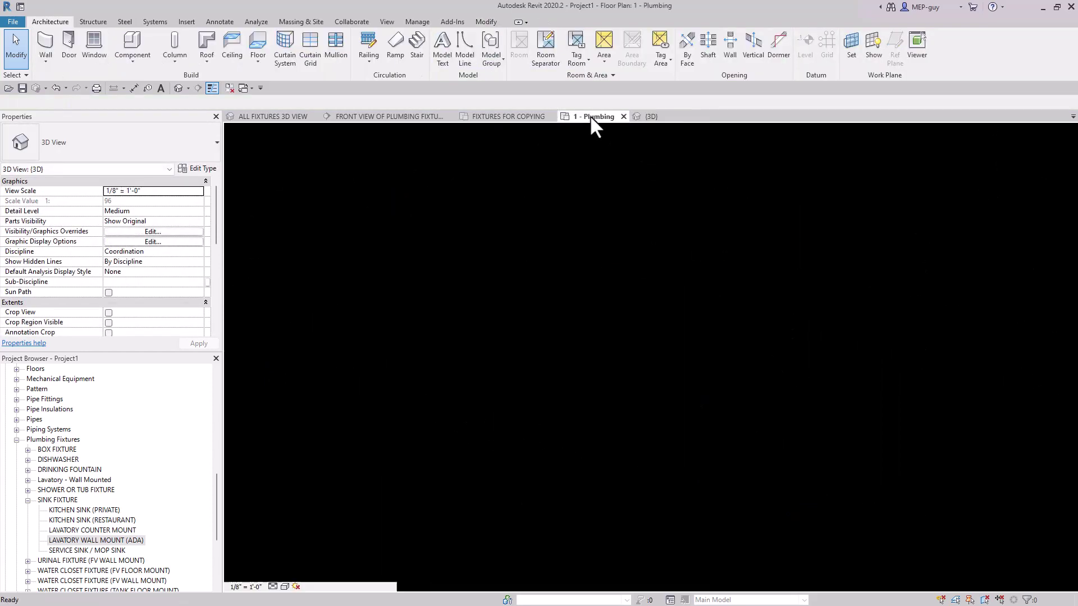
pyautogui.scroll(-4, 587, 375)
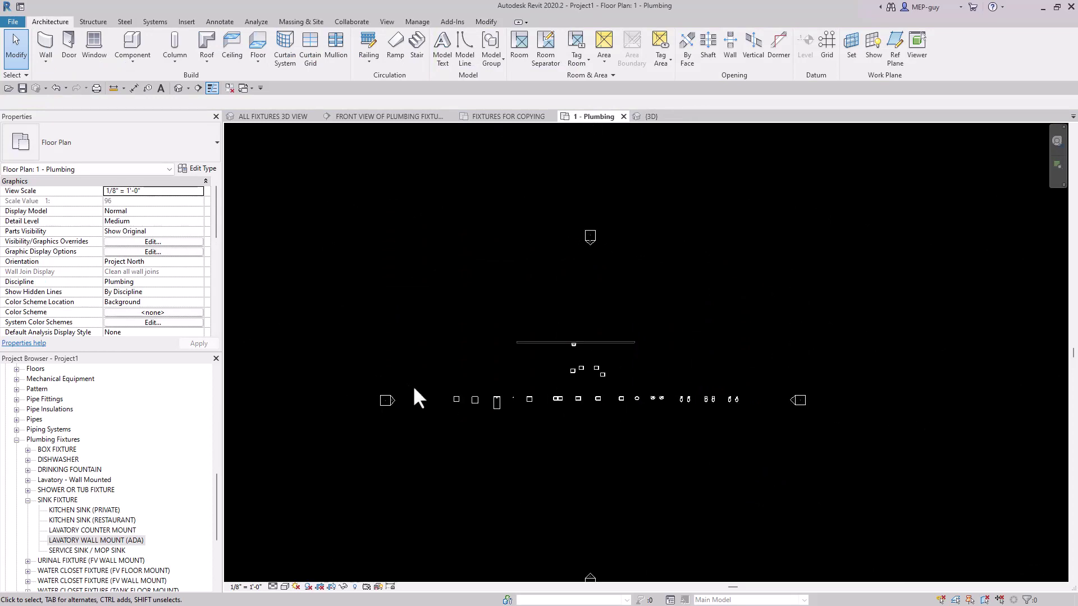
pyautogui.click(530, 414)
pyautogui.press('Delete')
# - Delete three of the ADA lavatories, keeping the leftmost, and remove the wall with its hosted lavatory
pyautogui.scroll(5, 584, 387)
pyautogui.moveTo(609, 298); pyautogui.dragTo(724, 382)
pyautogui.press('Delete')
pyautogui.moveTo(683, 277); pyautogui.dragTo(532, 233)
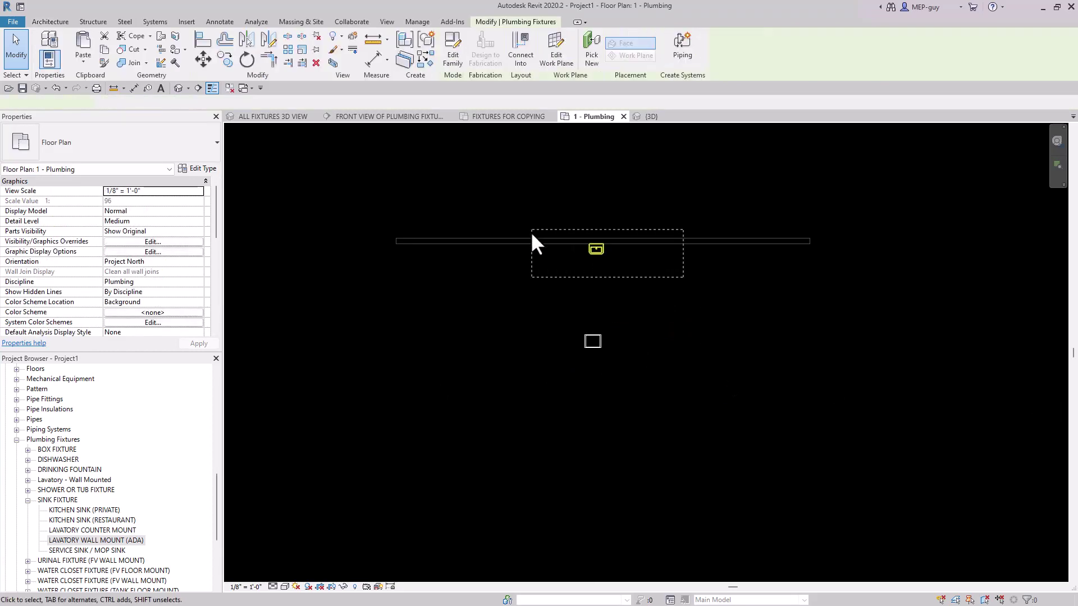
pyautogui.press('Delete')
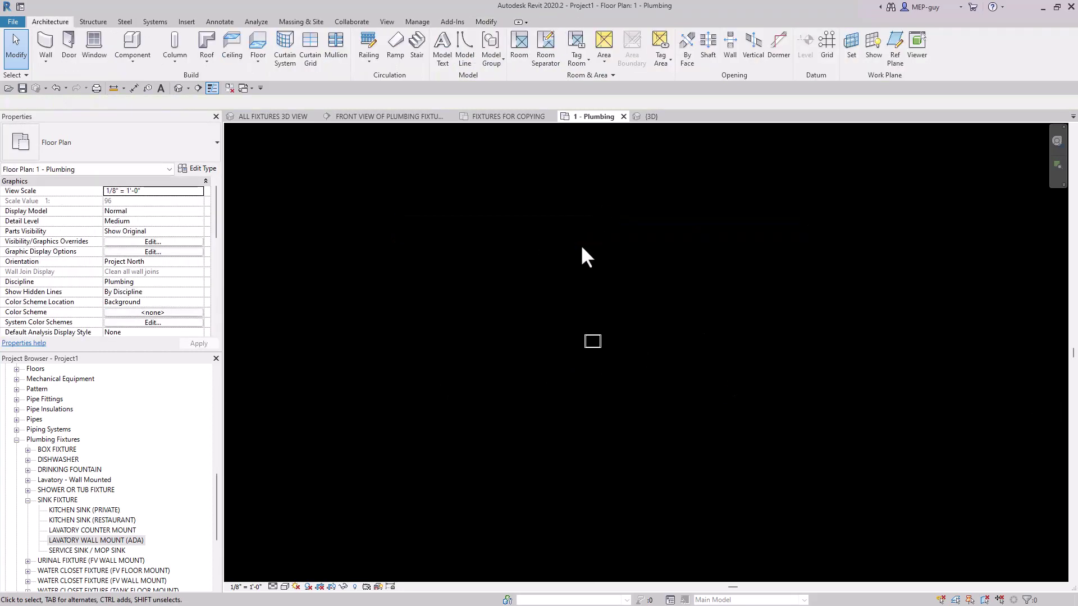
# - Select the remaining ADA lavatory in the {3D} view and examine its water, sanitary and vent connectors
pyautogui.click(651, 117)
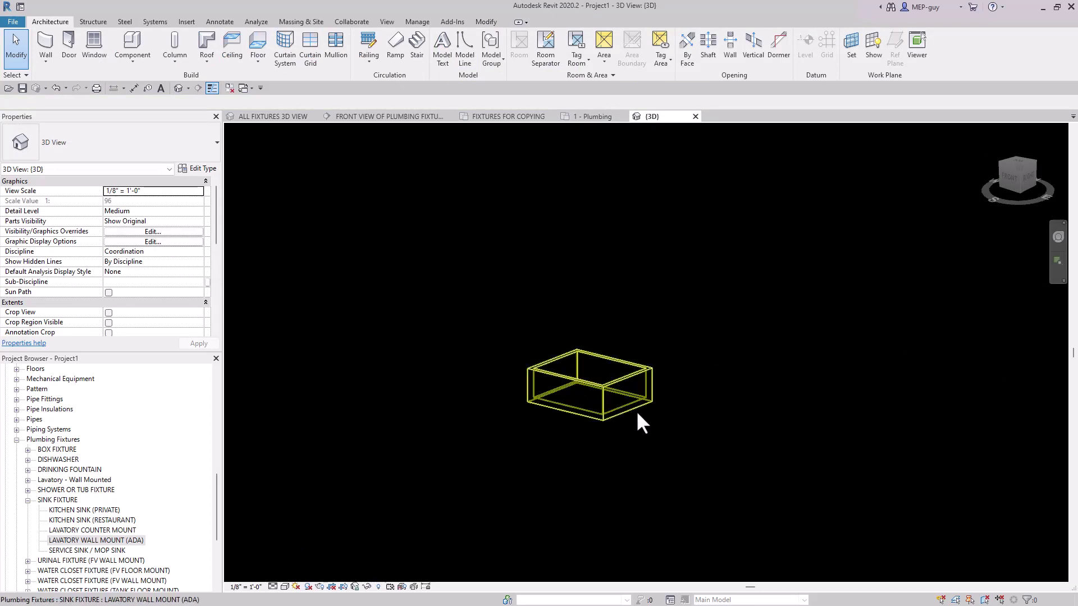
pyautogui.scroll(3, 634, 407)
pyautogui.click(621, 367)
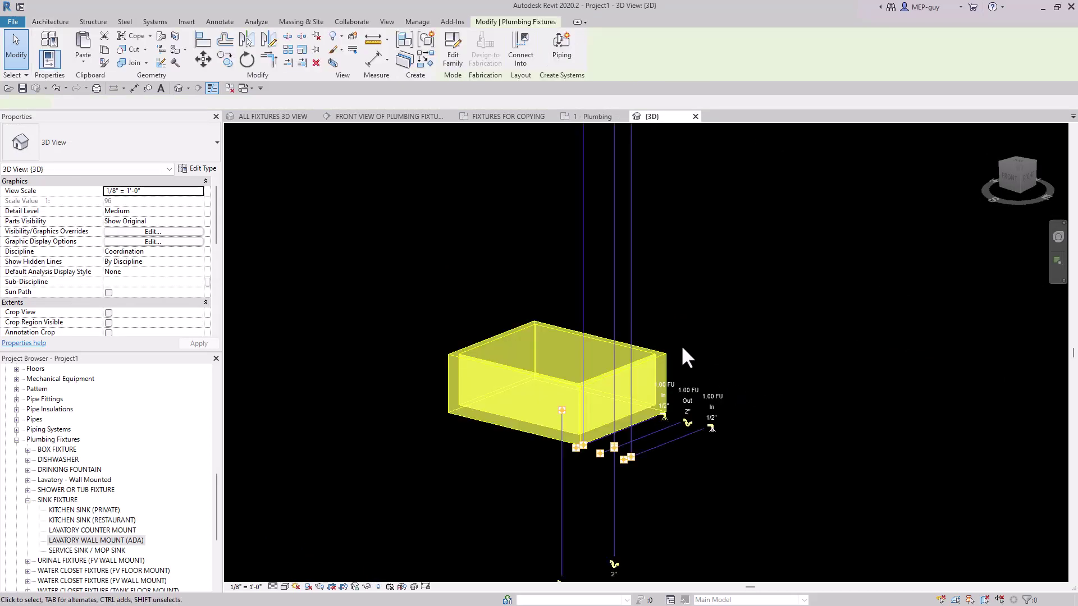
pyautogui.scroll(-2, 505, 253)
pyautogui.scroll(-1, 555, 318)
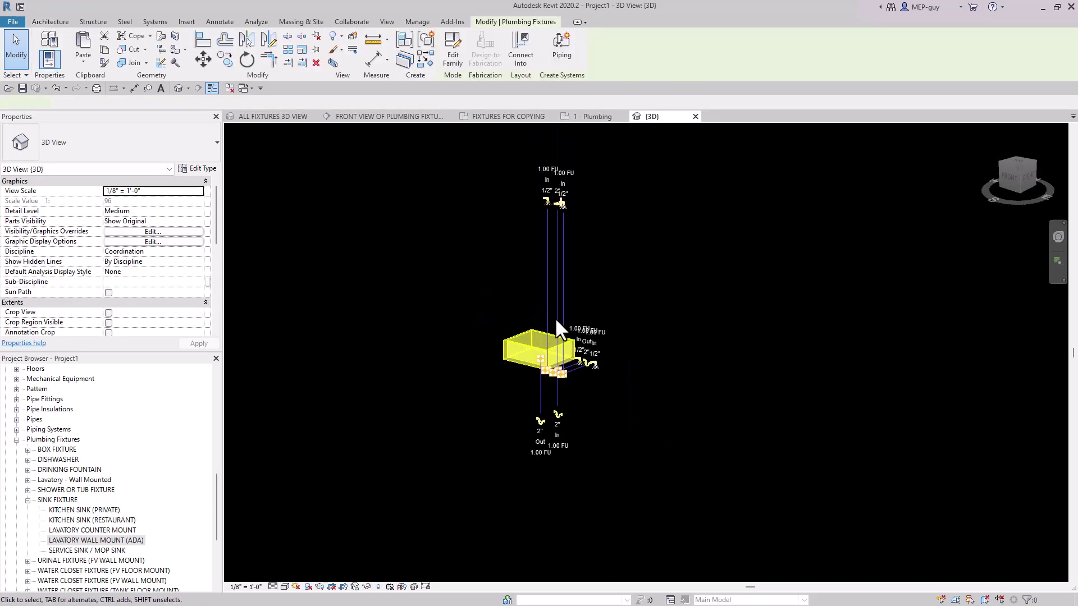
pyautogui.scroll(1, 598, 368)
pyautogui.click(573, 405)
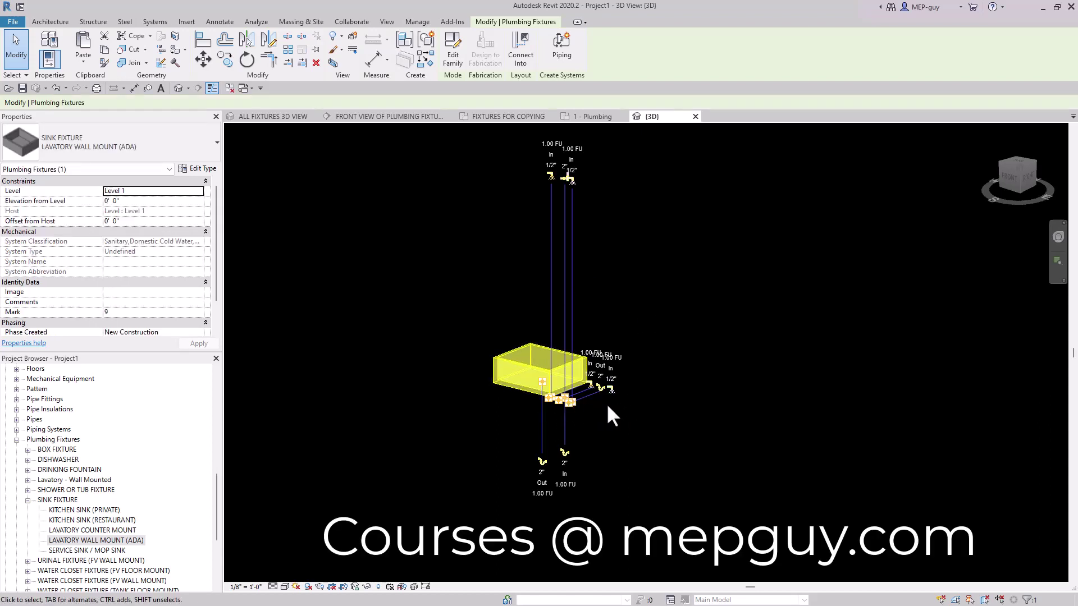
pyautogui.scroll(2, 597, 406)
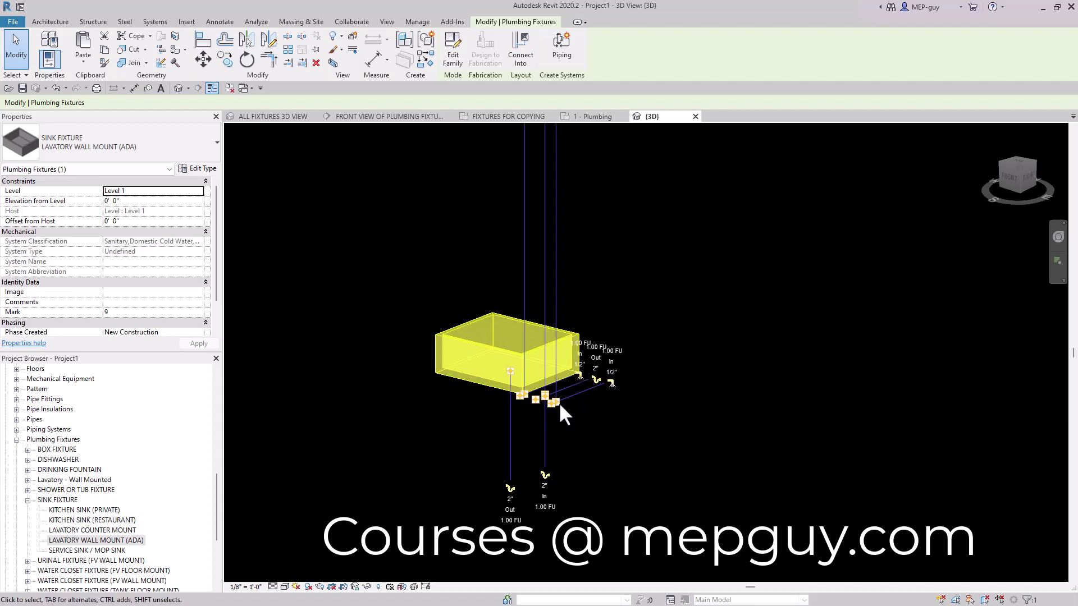
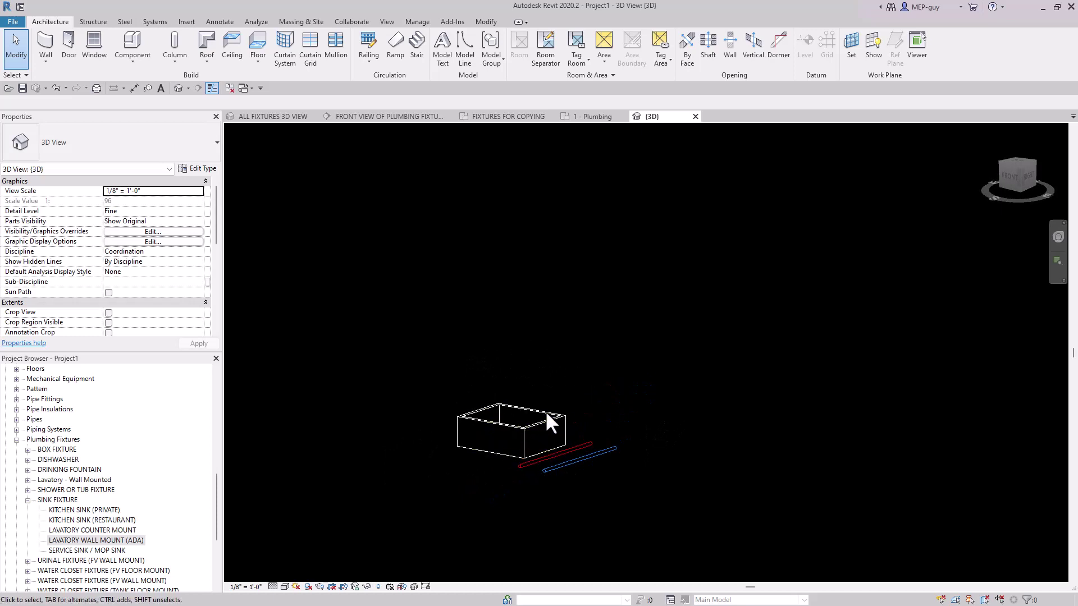
# - Open the type properties of the LAVATORY WALL MOUNT (ADA) sink to review its connection heights and offsets
pyautogui.moveTo(544, 414); pyautogui.dragTo(601, 321, button='middle')
pyautogui.scroll(1, 602, 320)
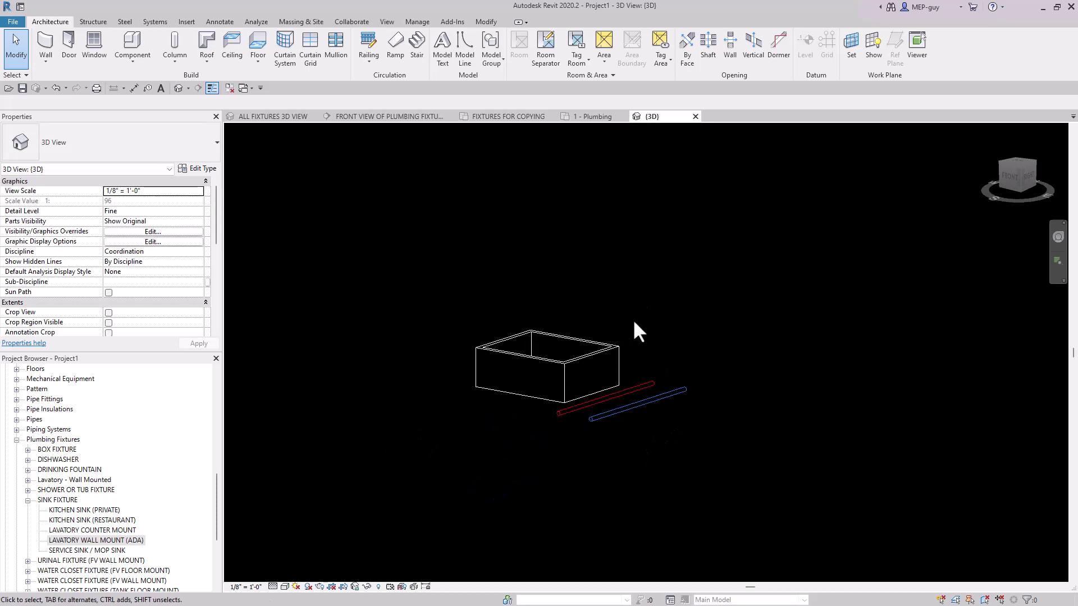
pyautogui.click(600, 353)
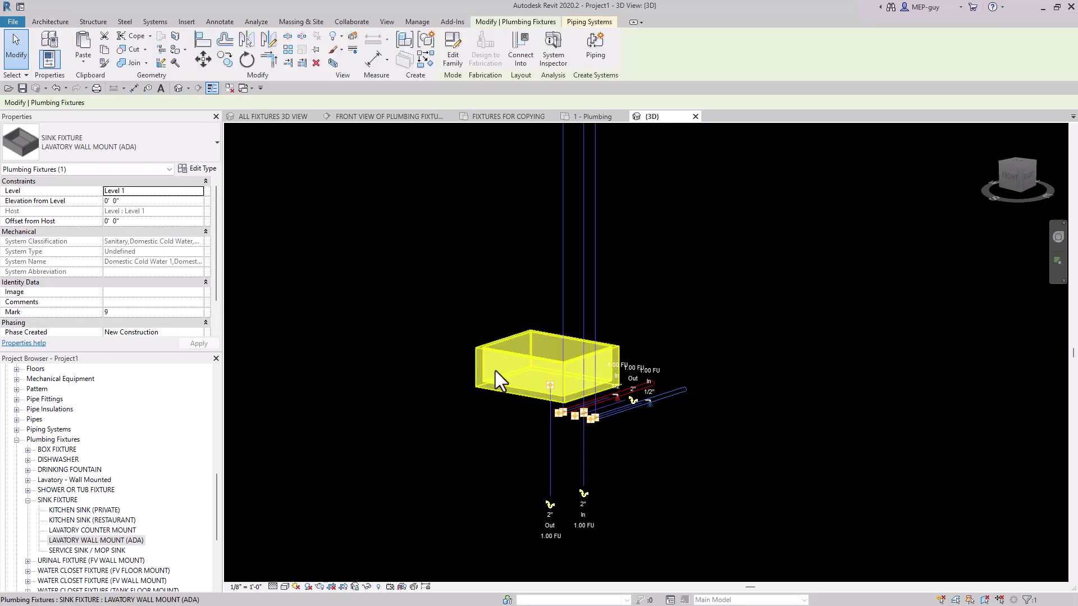
pyautogui.click(209, 168)
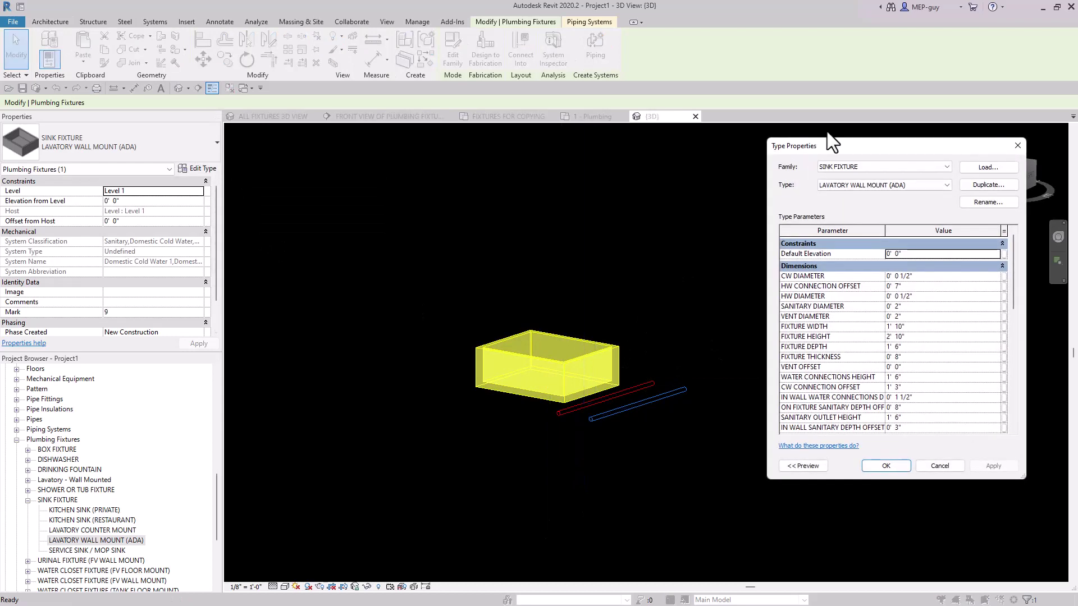
pyautogui.moveTo(829, 147); pyautogui.dragTo(802, 147)
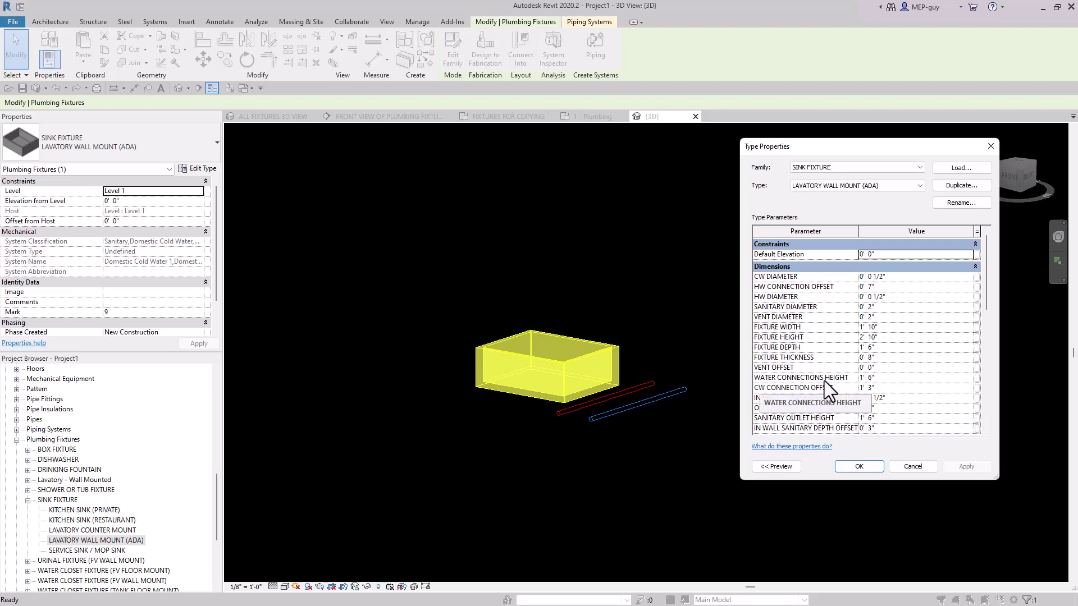
# - Set the ADA lavatory type's WATER CONNECTIONS HEIGHT to 1' 0" and apply it to the model
pyautogui.click(880, 378)
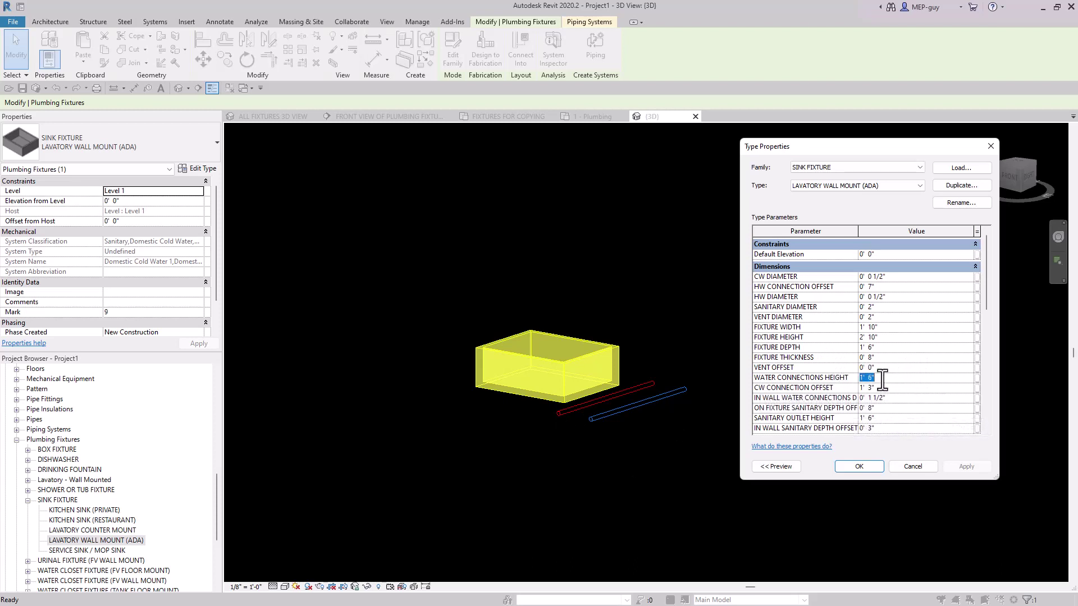
pyautogui.write('1')
pyautogui.press('Return')
pyautogui.click(974, 468)
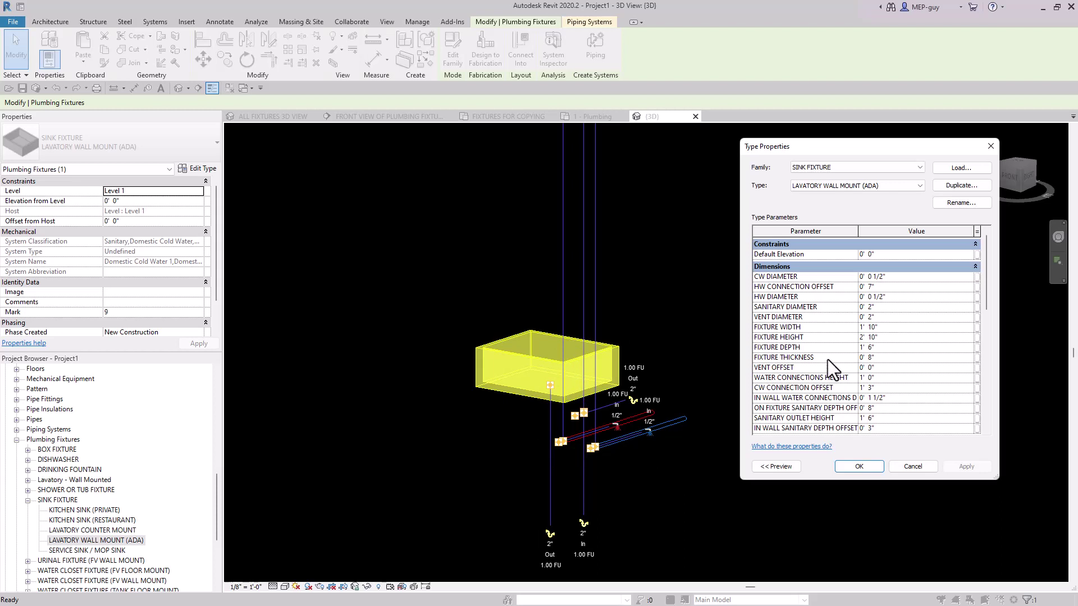
# - Set the ADA lavatory type's FIXTURE HEIGHT to 3' 0", apply it, close the type properties and deselect the fixture
pyautogui.click(889, 337)
pyautogui.write('3')
pyautogui.click(966, 467)
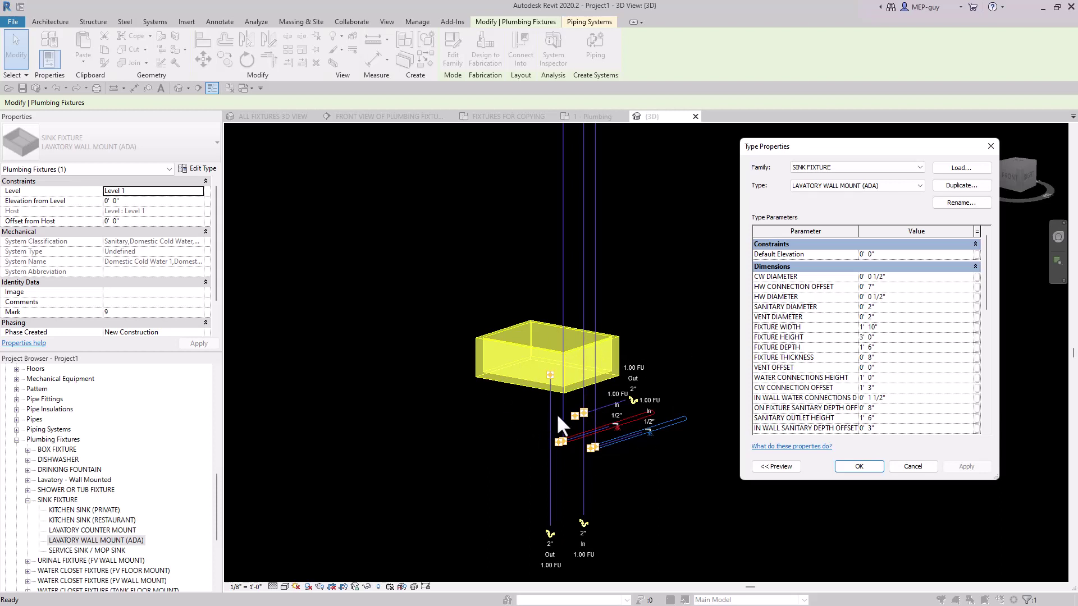
pyautogui.click(954, 167)
pyautogui.click(914, 467)
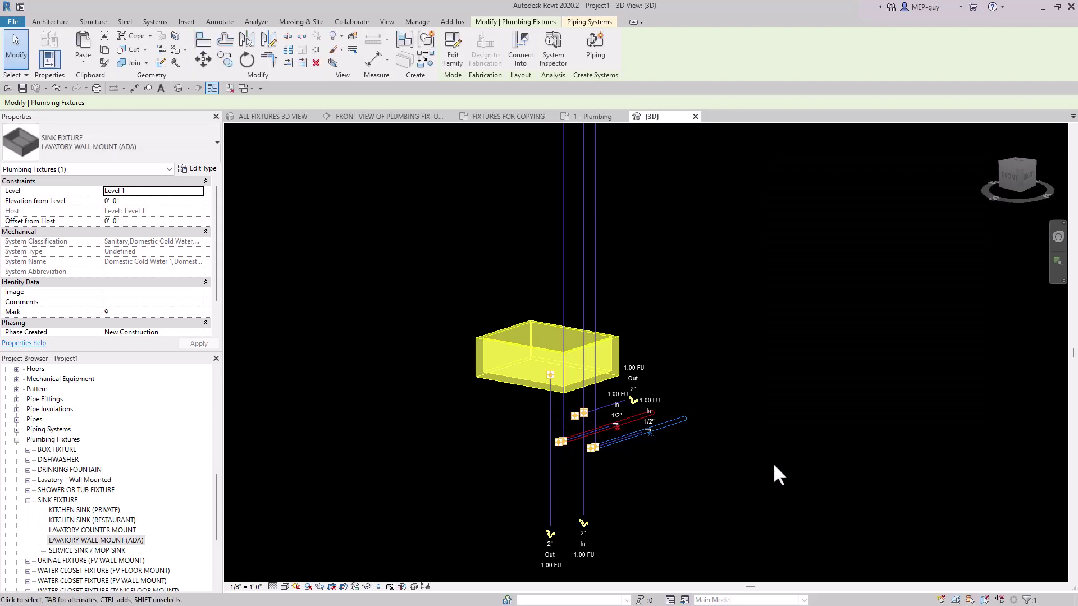
pyautogui.click(760, 457)
# - Delete the ADA lavatory from the {3D} view
pyautogui.scroll(-8, 584, 444)
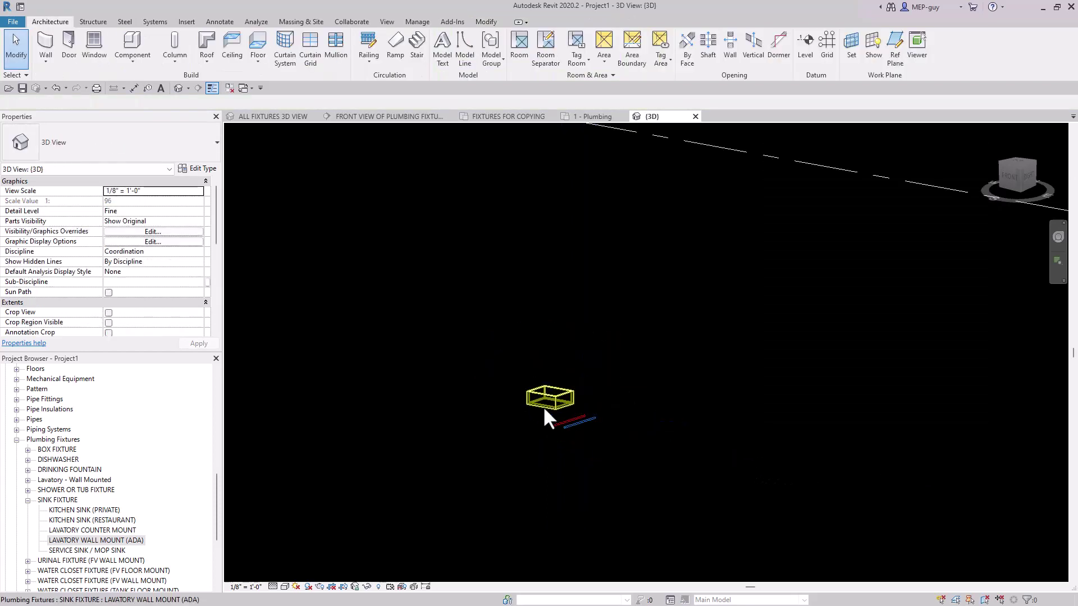
pyautogui.moveTo(588, 402); pyautogui.dragTo(541, 446)
pyautogui.press('Delete')
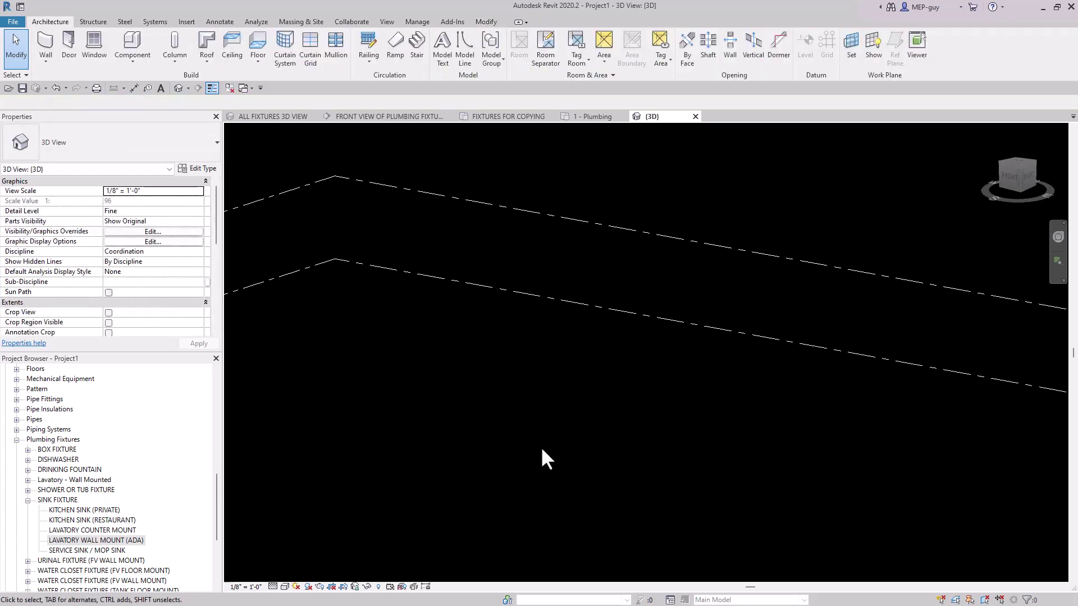
# - Place the PLUMBING FIXTURES GROUP model group between the elevation markers in the 1 - Plumbing floor plan
pyautogui.click(591, 116)
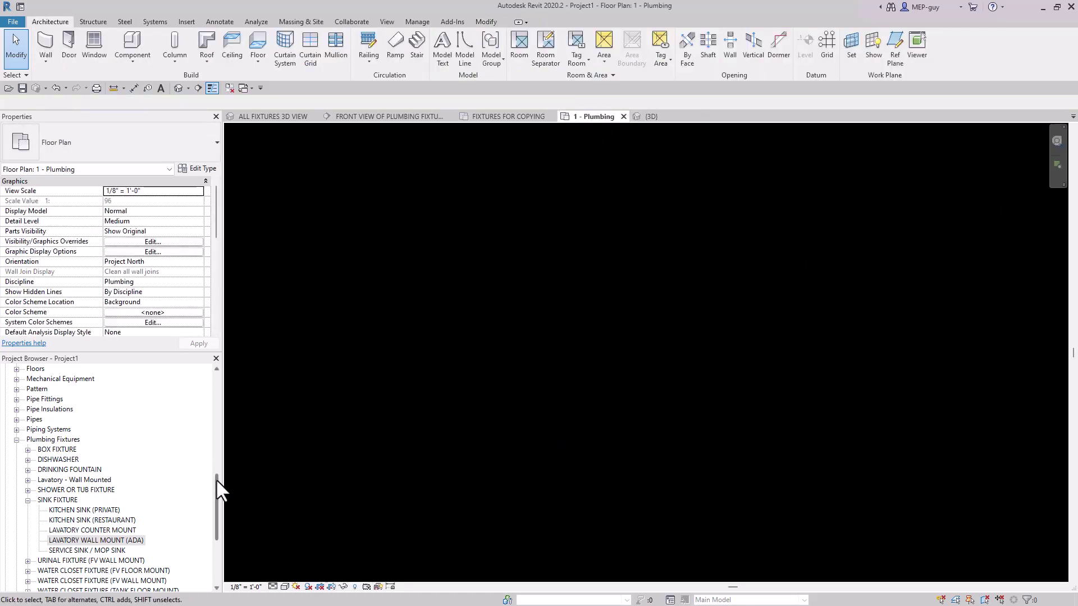
pyautogui.moveTo(216, 482); pyautogui.dragTo(217, 545)
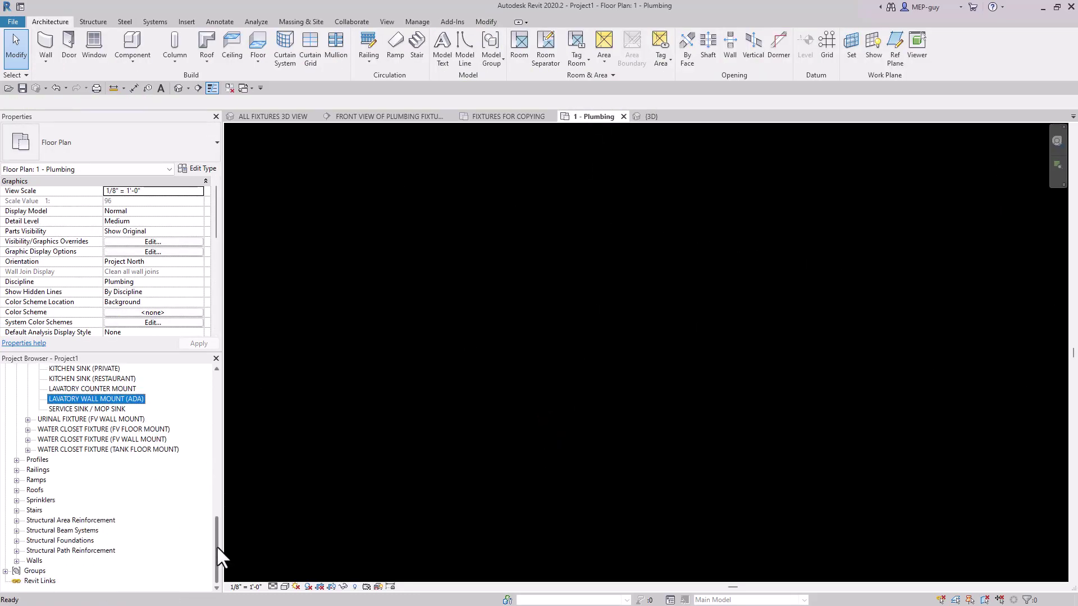
pyautogui.click(6, 571)
pyautogui.click(17, 571)
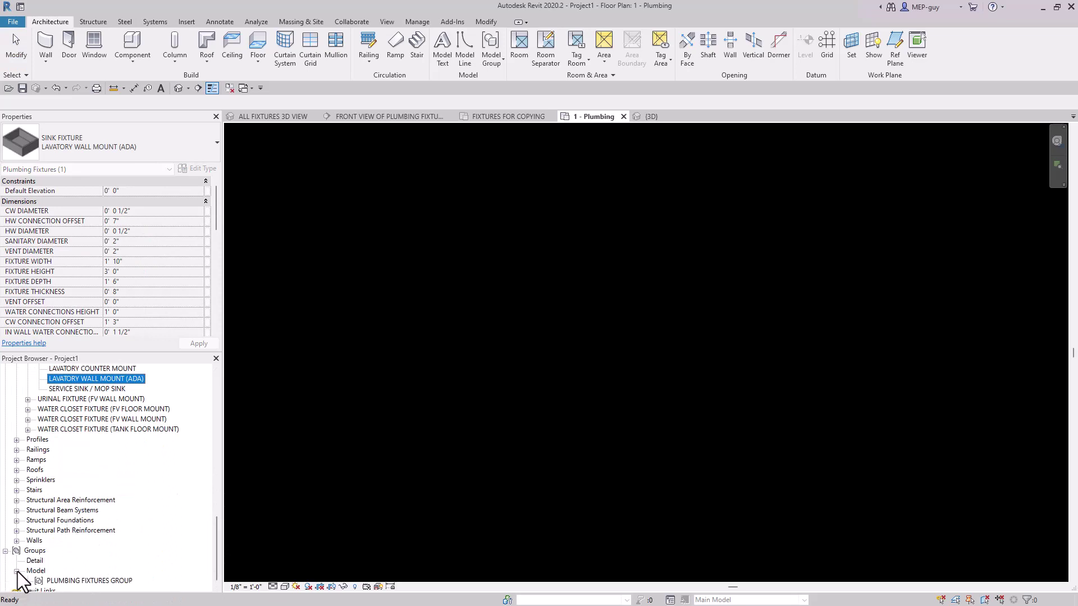
pyautogui.click(84, 581)
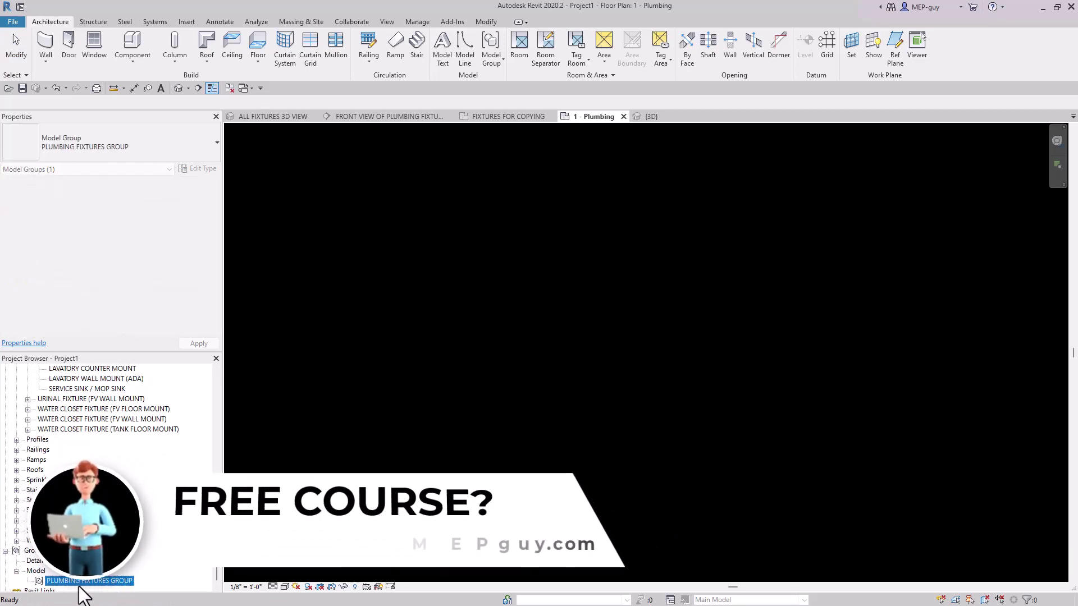
pyautogui.moveTo(99, 581); pyautogui.dragTo(649, 346)
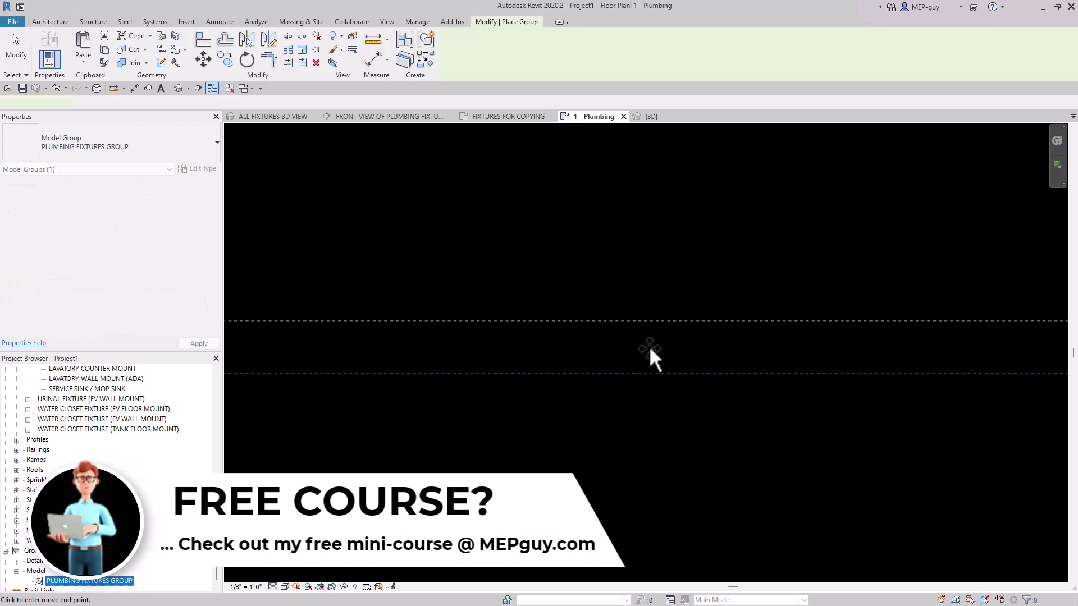
pyautogui.scroll(-4, 650, 348)
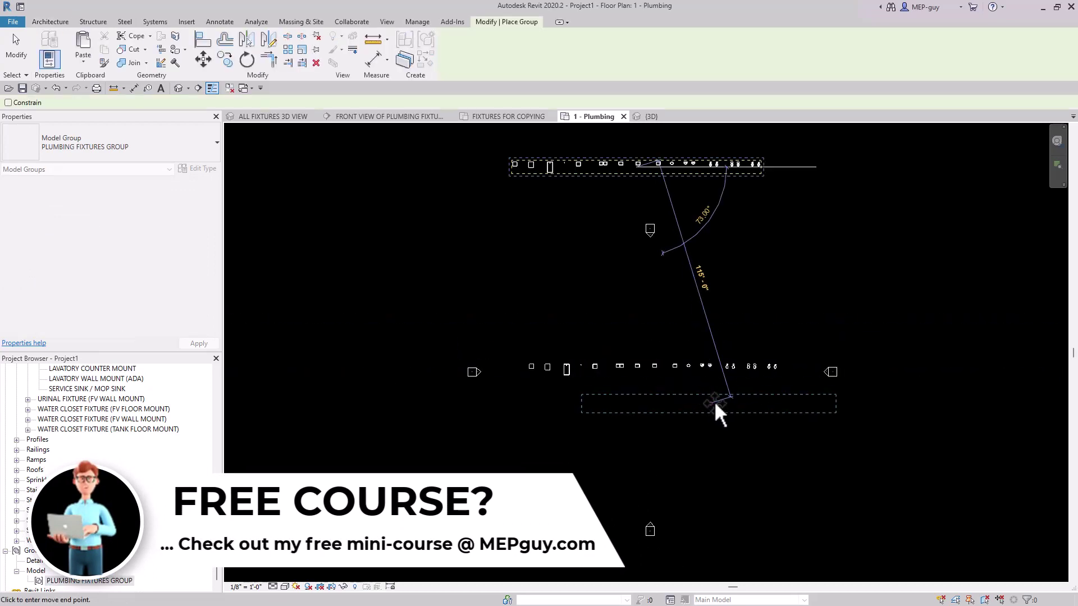
pyautogui.click(715, 401)
# - Ungroup the placed PLUMBING FIXTURES GROUP into individual fixtures
pyautogui.scroll(3, 711, 370)
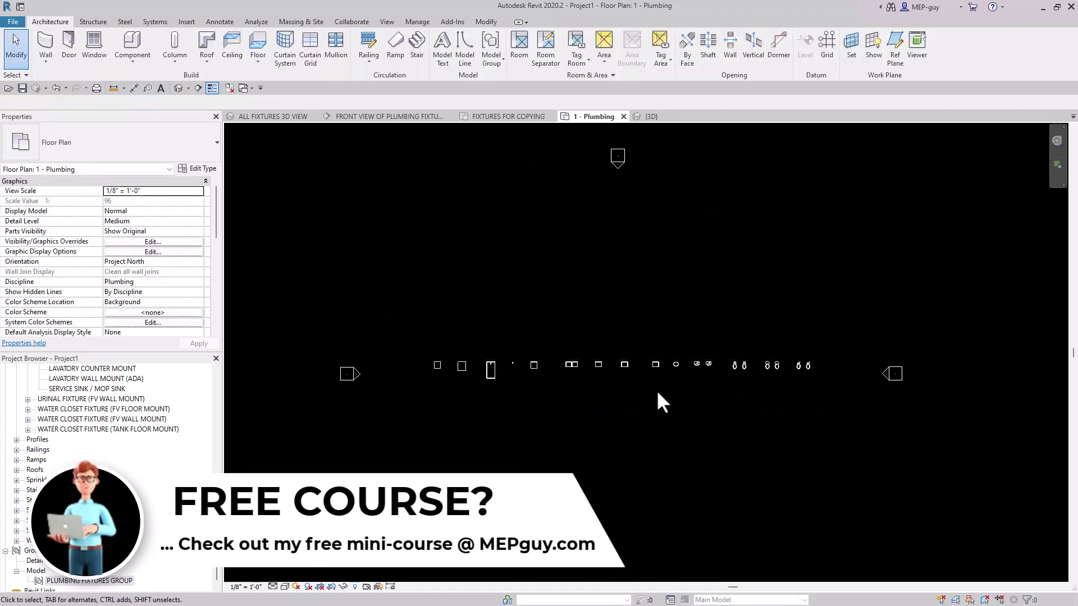
pyautogui.scroll(2, 658, 399)
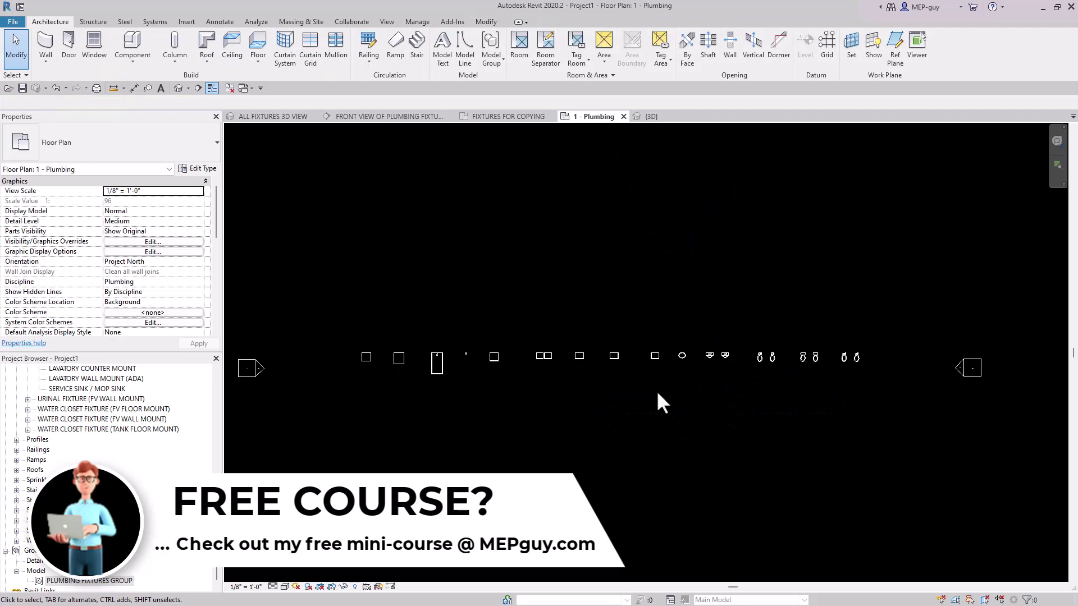
pyautogui.click(614, 355)
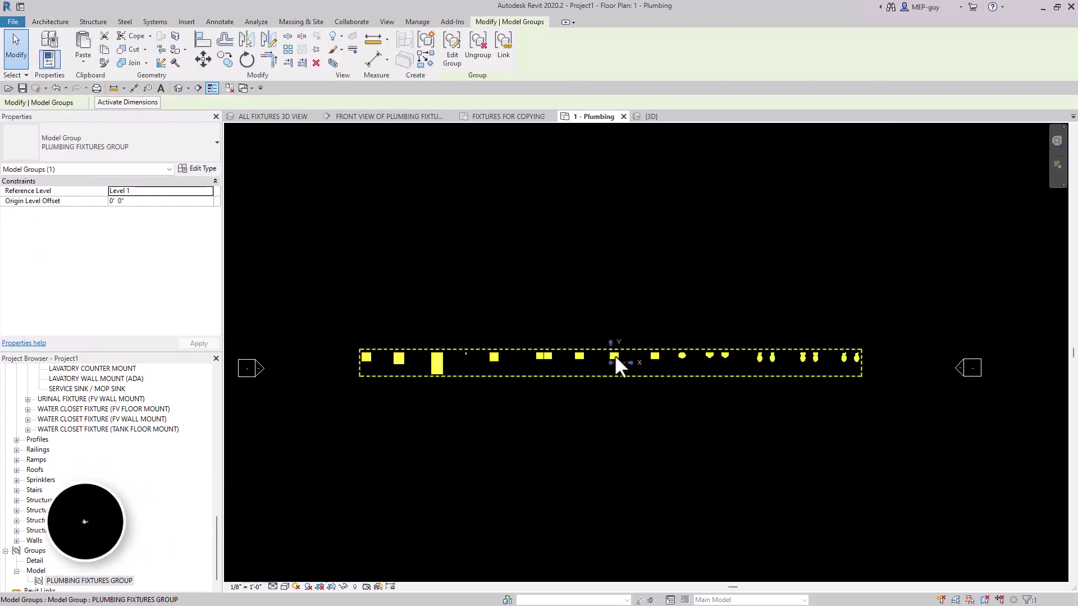
pyautogui.click(481, 56)
pyautogui.click(698, 266)
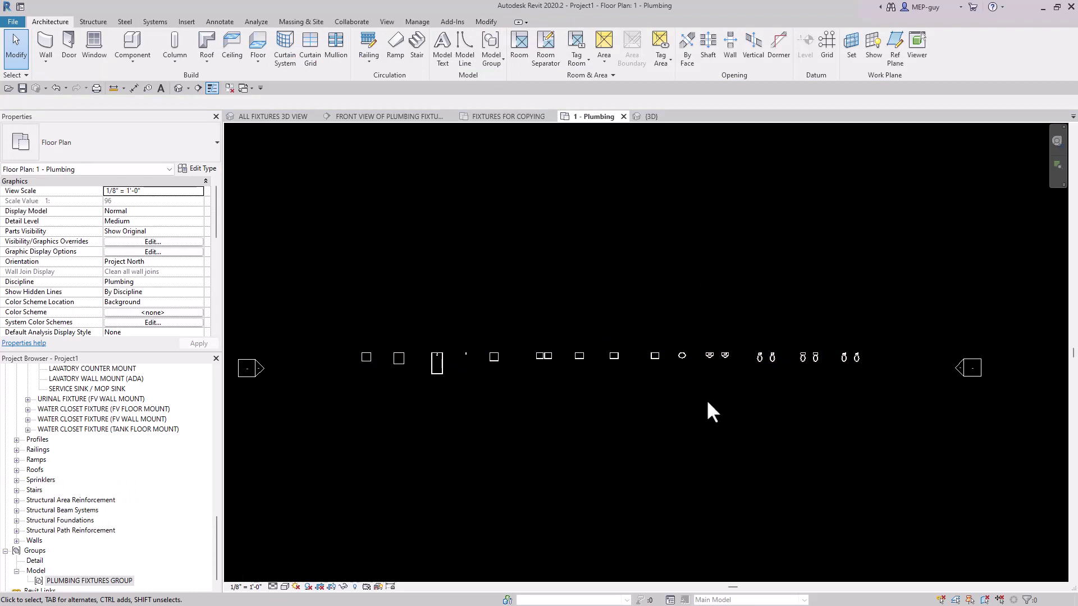
# - Hide the Levels category in the {3D} view
pyautogui.click(655, 119)
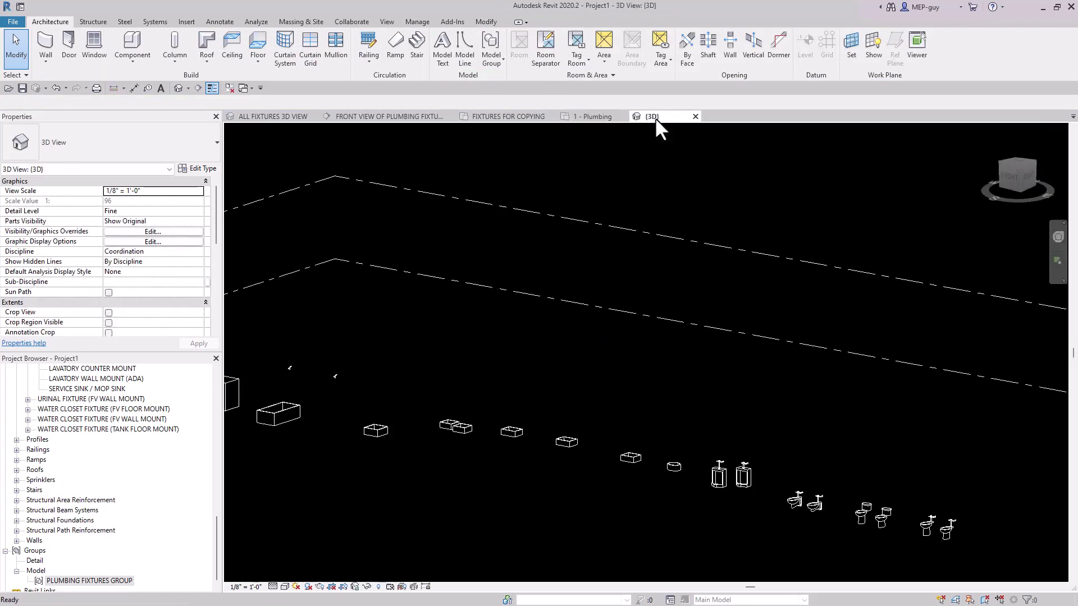
pyautogui.keyDown('shift'); pyautogui.moveTo(794, 272); pyautogui.dragTo(749, 303, button='middle'); pyautogui.keyUp('shift')
pyautogui.scroll(-2, 711, 357)
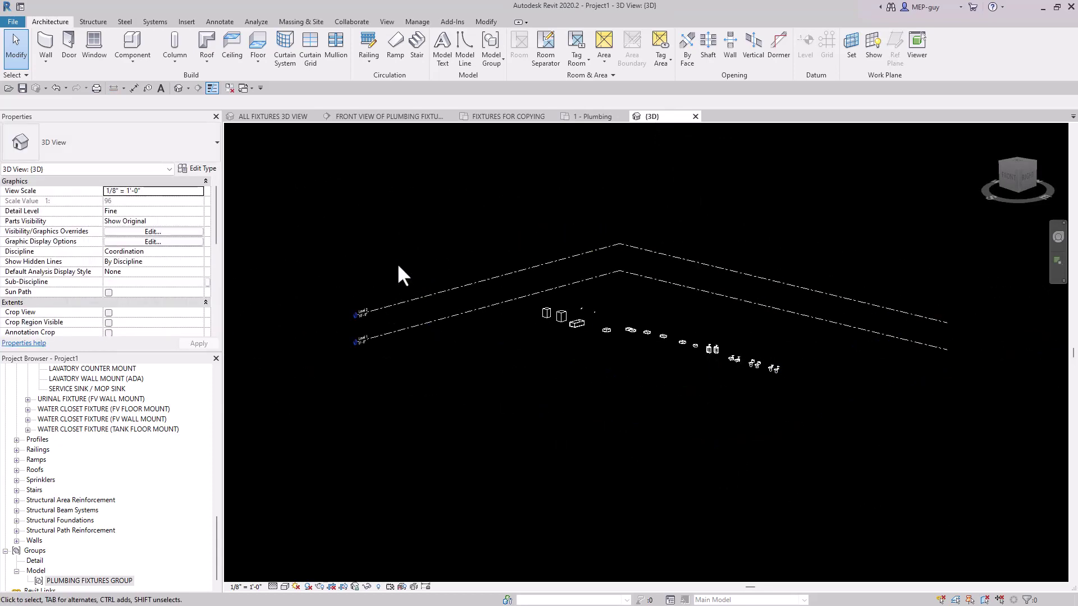
pyautogui.click(393, 307)
pyautogui.rightClick(393, 308)
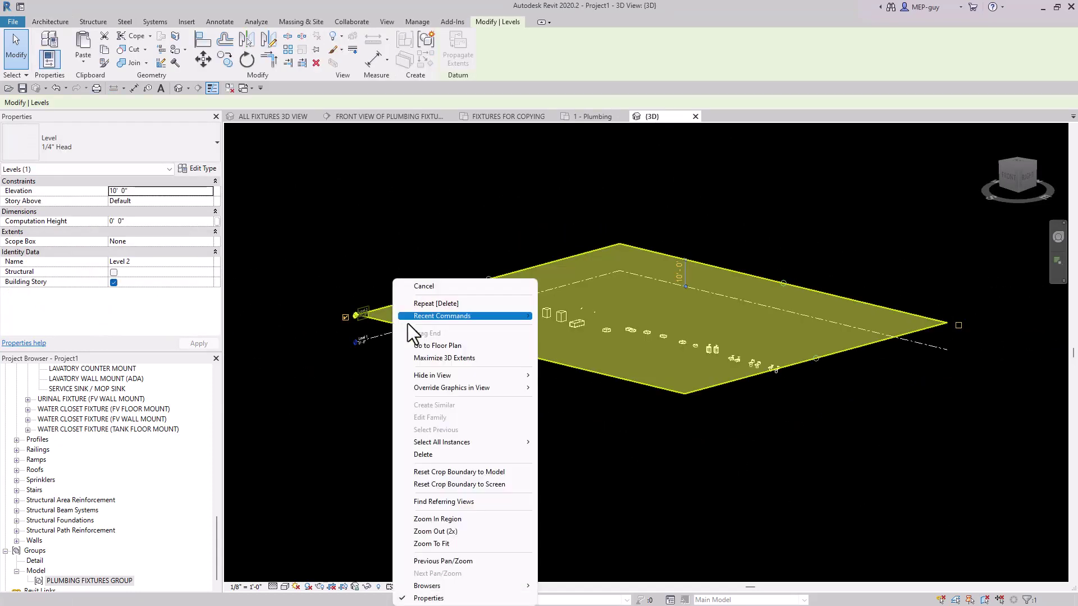
pyautogui.moveTo(447, 378)
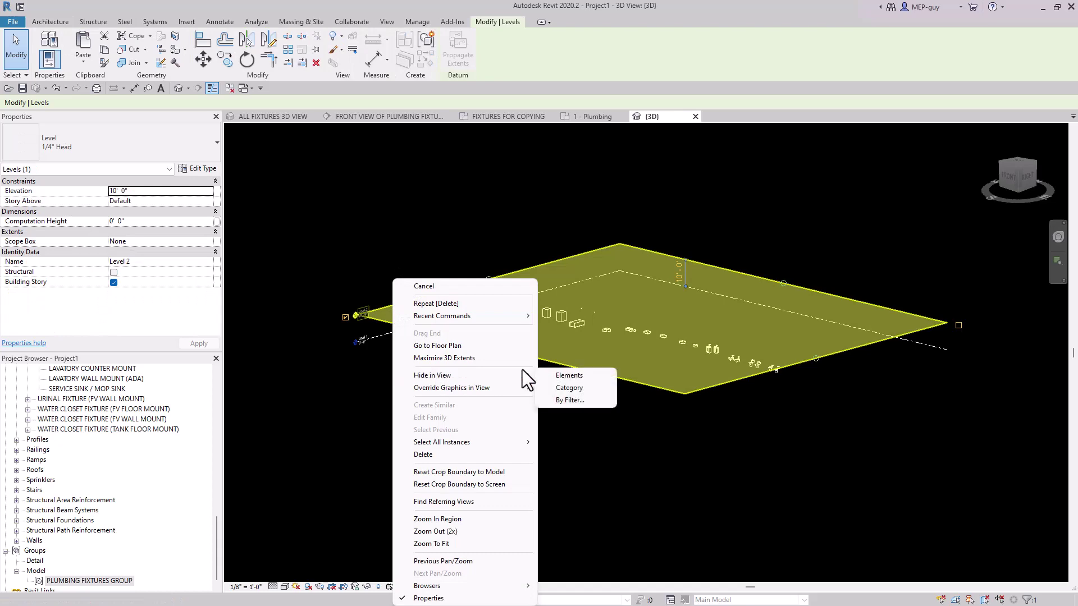
pyautogui.click(572, 389)
# - Delete the box-shaped fixture at the far left end of the fixture row
pyautogui.scroll(3, 655, 349)
pyautogui.moveTo(654, 348); pyautogui.dragTo(584, 380, button='middle')
pyautogui.scroll(-1, 584, 379)
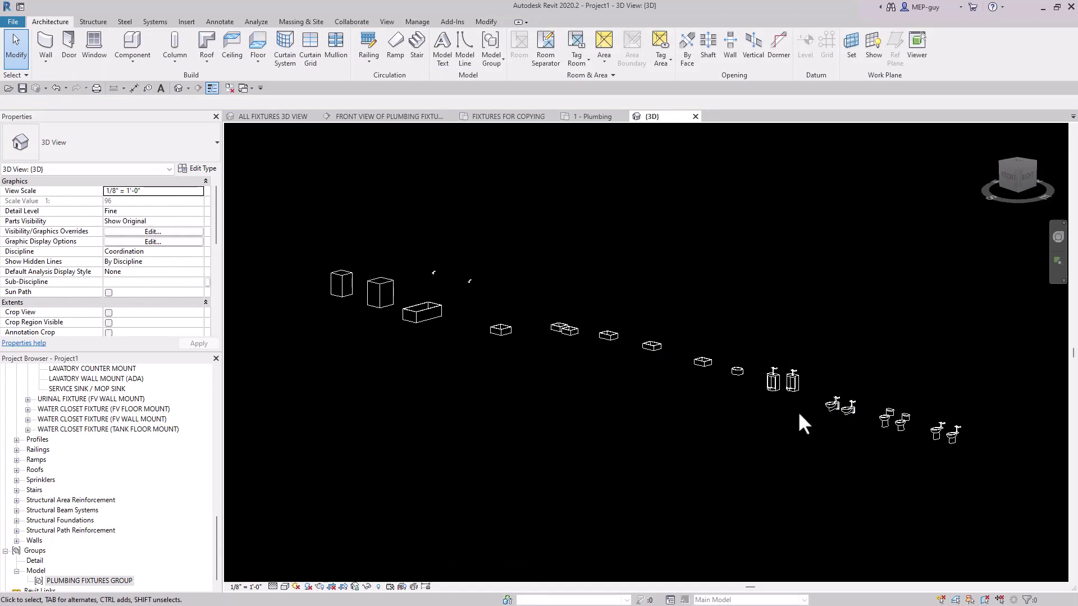
pyautogui.click(342, 278)
pyautogui.press('Delete')
pyautogui.scroll(-2, 444, 349)
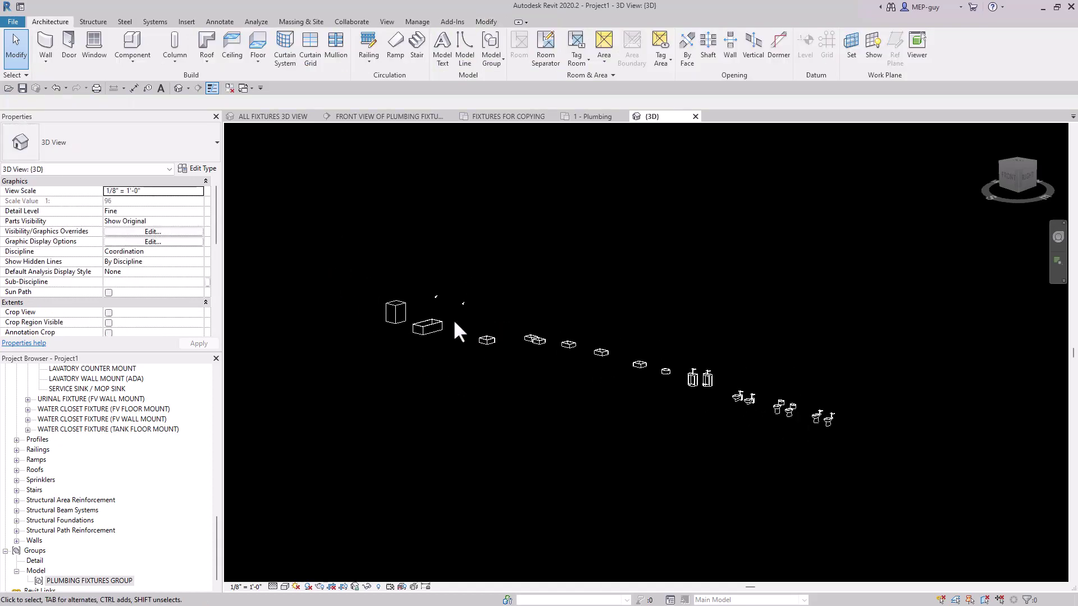
# - Create a Domestic Cold Water piping system named Domestic Cold Water 1 from all the remaining plumbing fixtures
pyautogui.moveTo(331, 236); pyautogui.dragTo(851, 487)
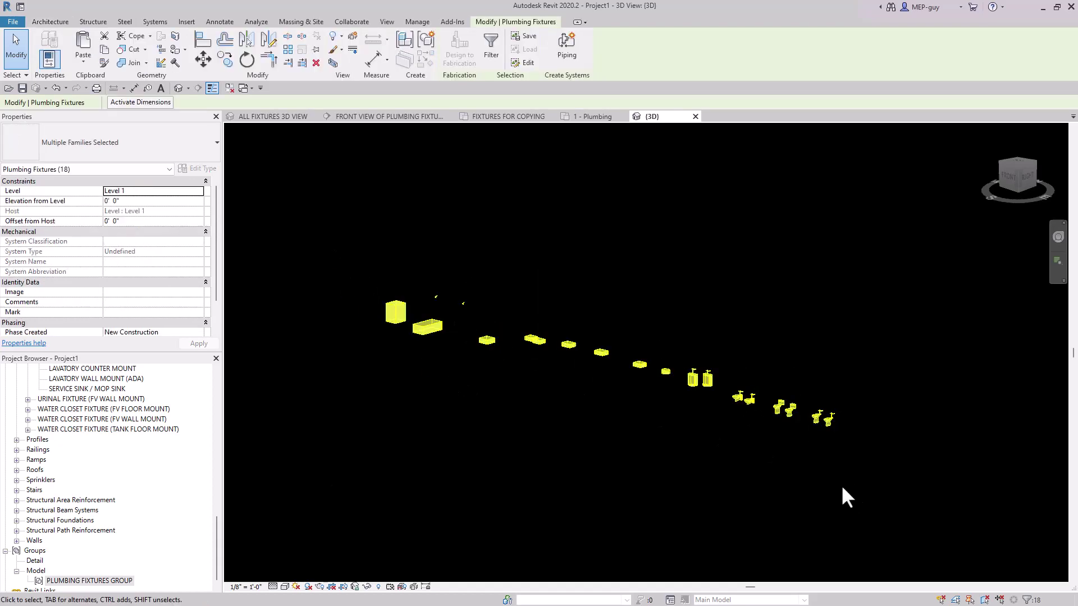
pyautogui.click(563, 47)
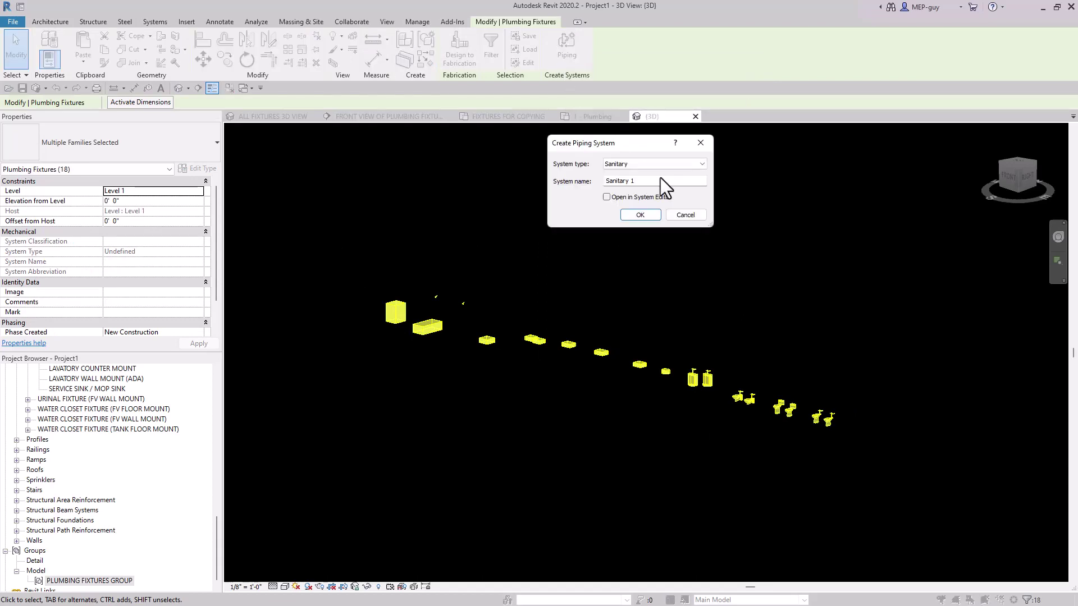
pyautogui.click(649, 165)
pyautogui.click(645, 182)
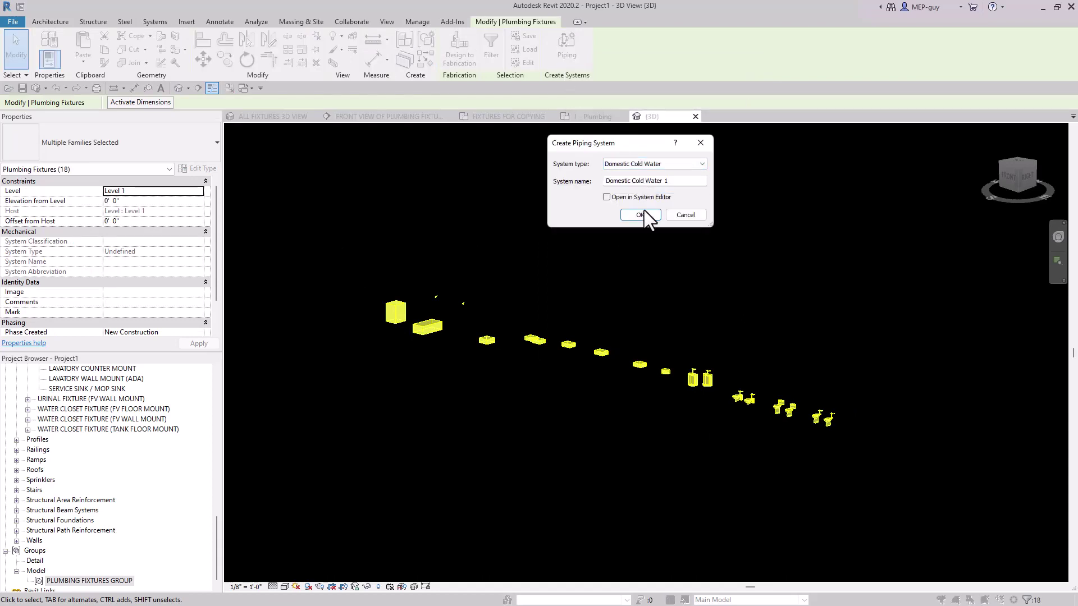
pyautogui.click(644, 214)
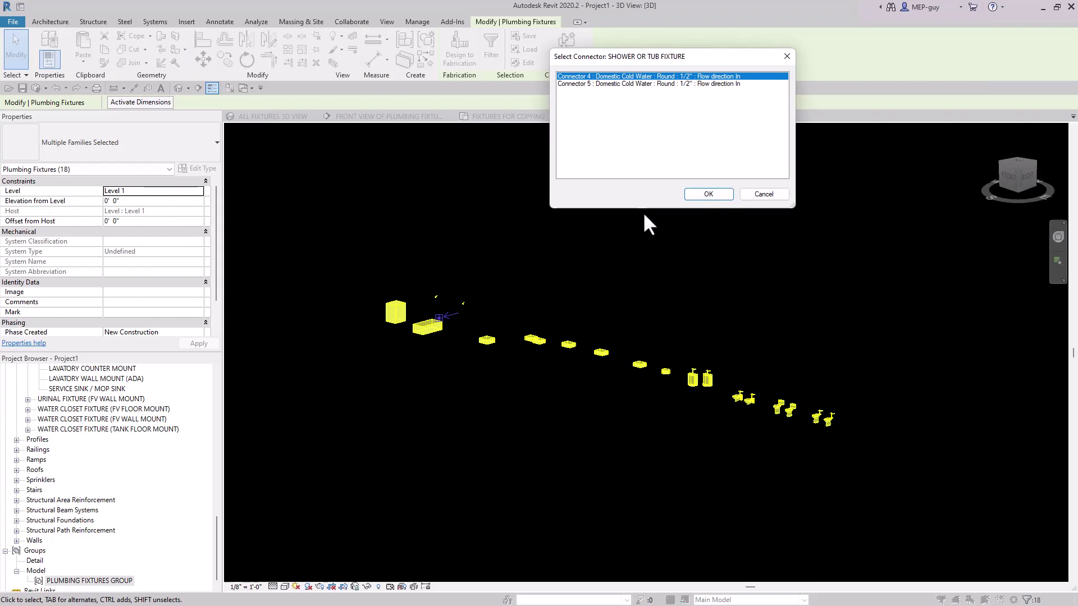
# - Assign Connector 4, Domestic Cold Water 1/2", for each shower and sink fixture that asks for a connector
pyautogui.click(706, 195)
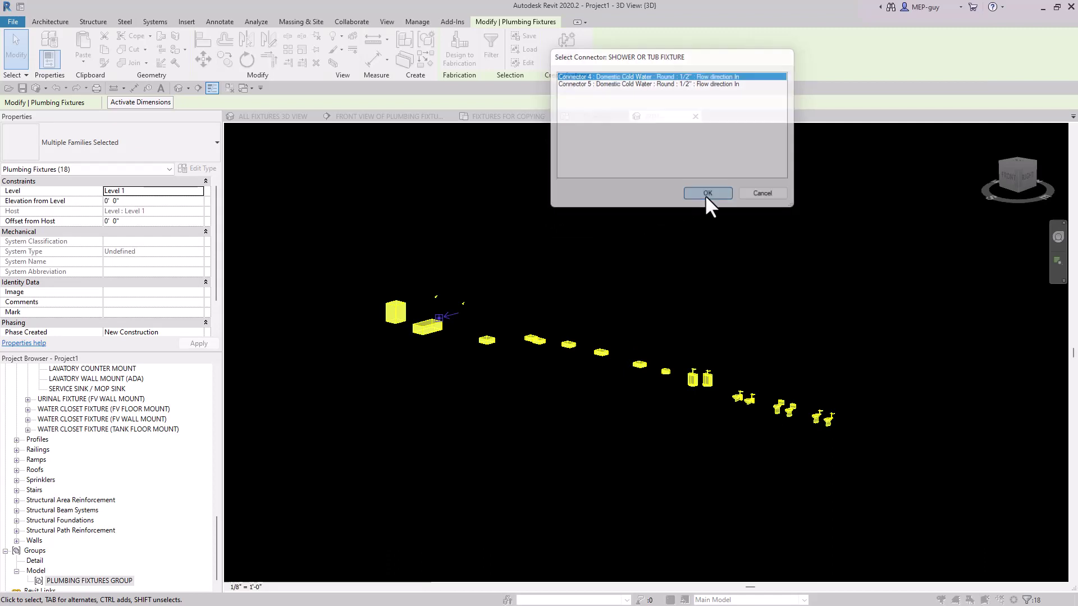
pyautogui.click(707, 194)
pyautogui.click(706, 195)
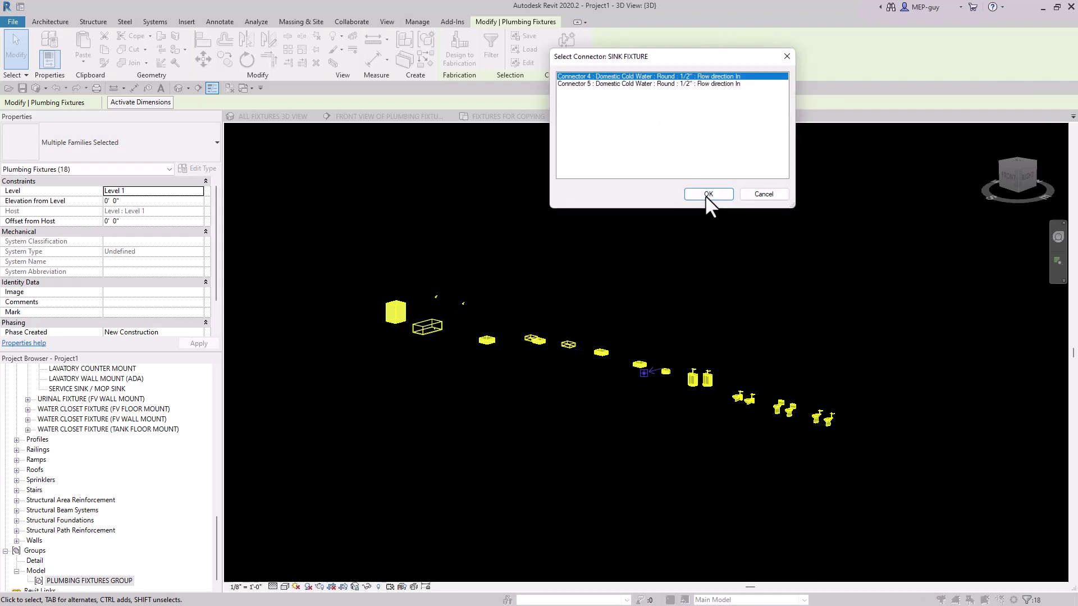
pyautogui.click(706, 195)
pyautogui.click(706, 195)
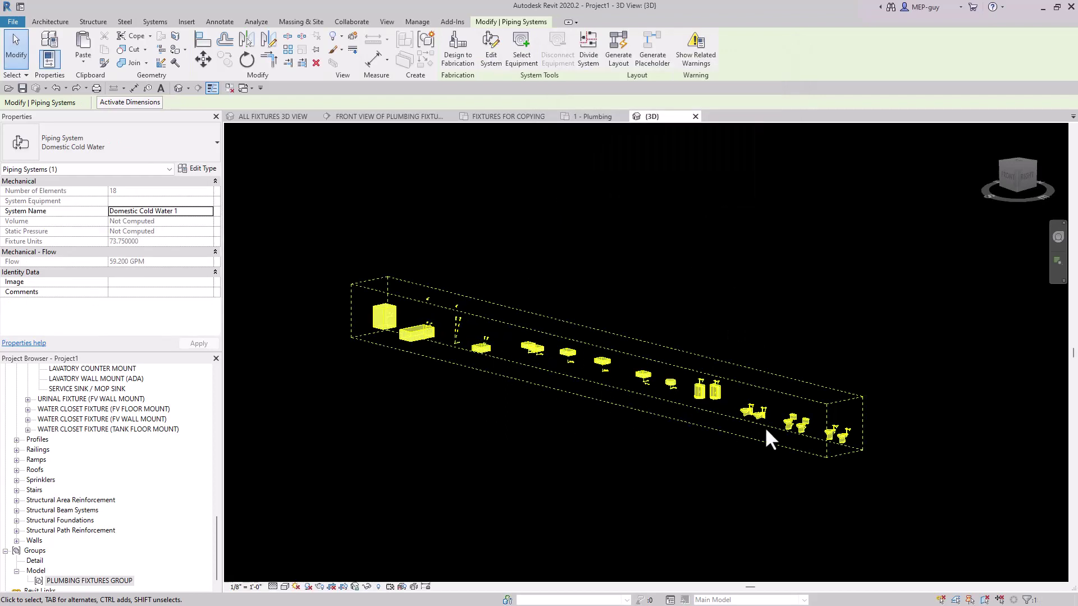
# - Generate a Network pipe layout for the cold water system and bring it up in the 1 - Plumbing floor plan
pyautogui.click(621, 53)
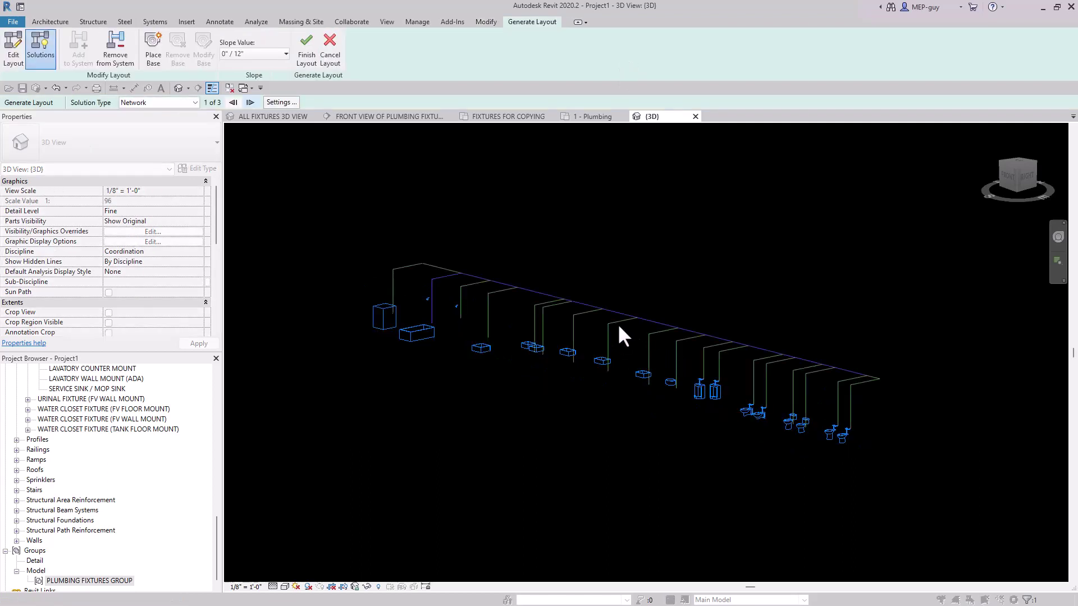
pyautogui.scroll(1, 619, 328)
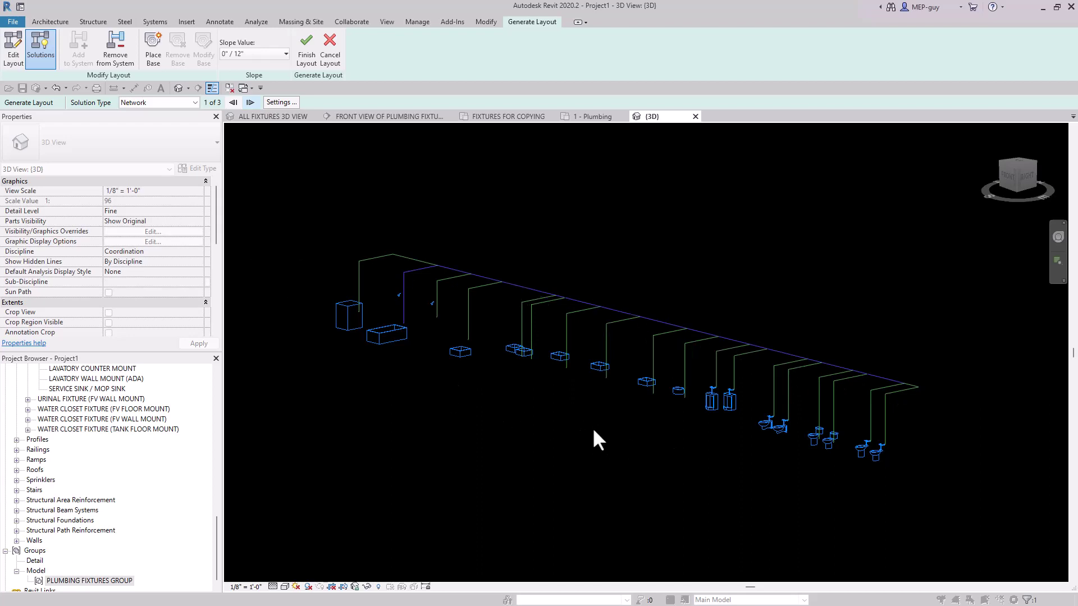
pyautogui.click(592, 115)
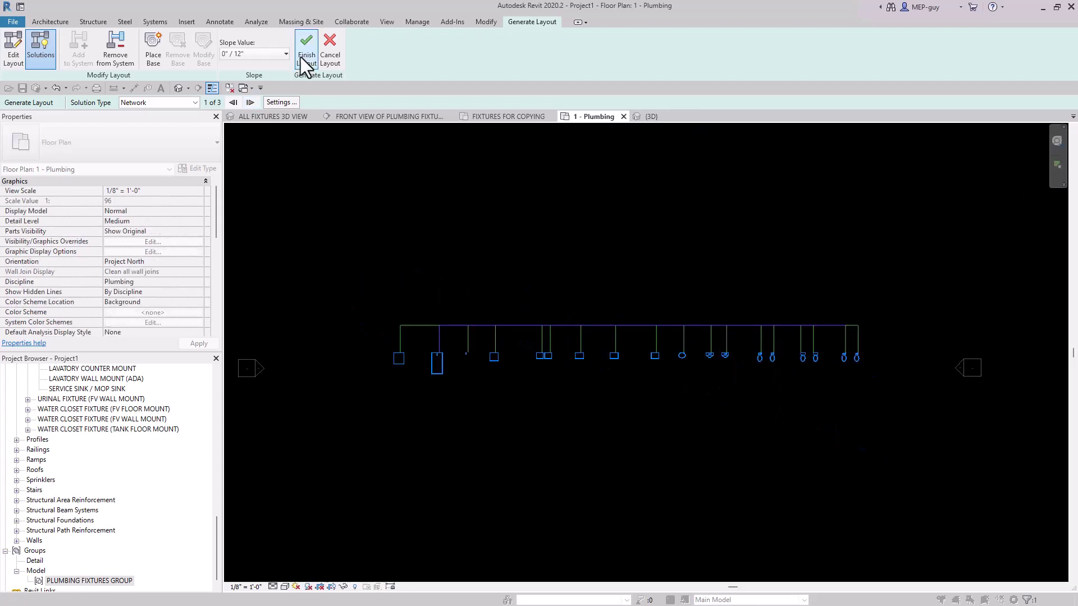
# - Place a layout base below the right end of the fixture row and check the rerouted piping in the {3D} view
pyautogui.click(155, 47)
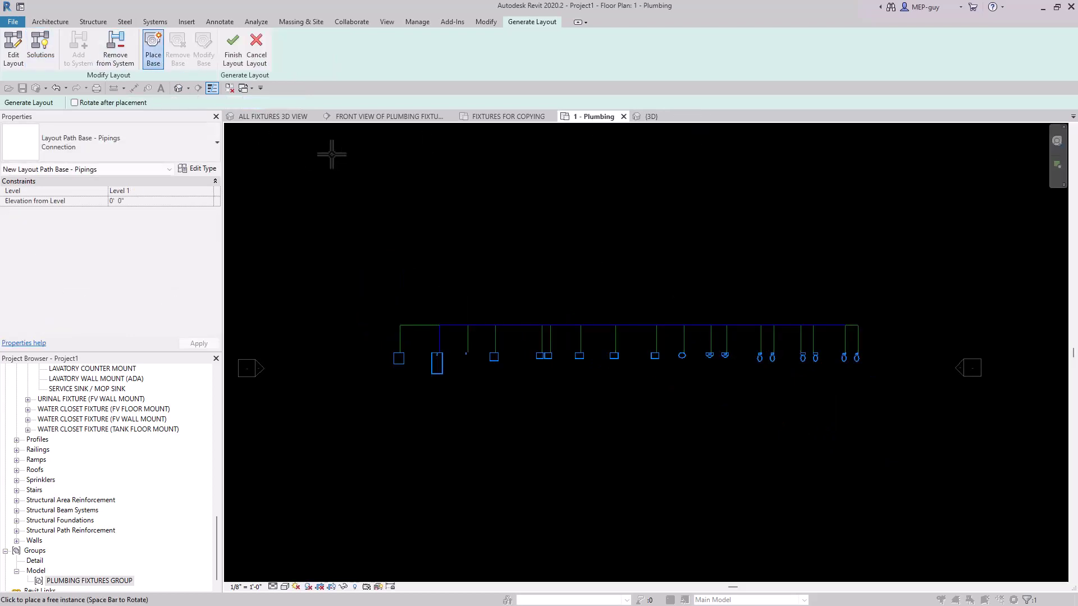
pyautogui.click(897, 394)
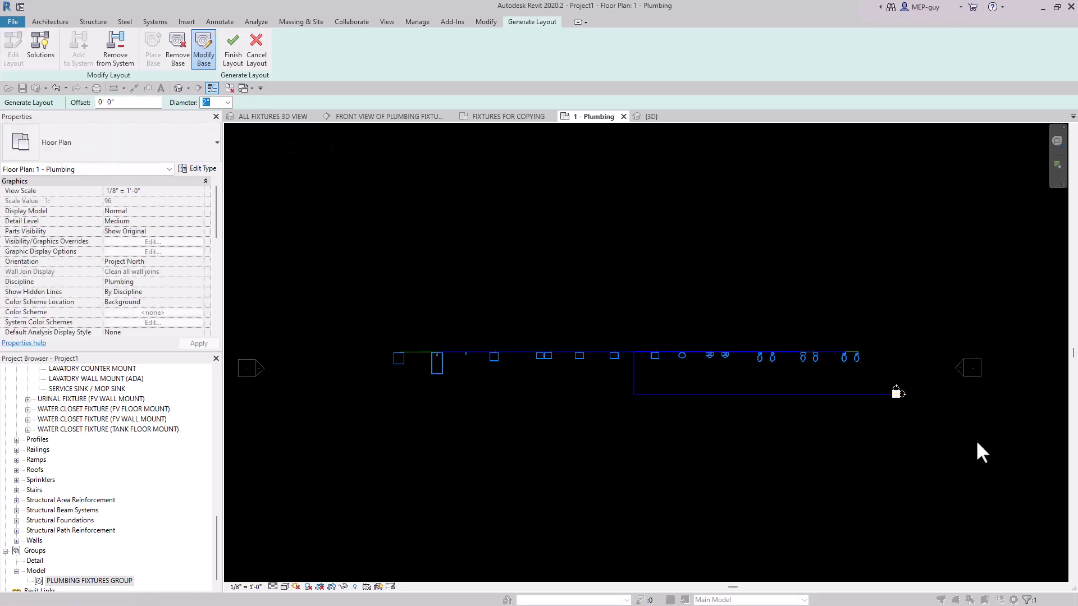
pyautogui.click(653, 116)
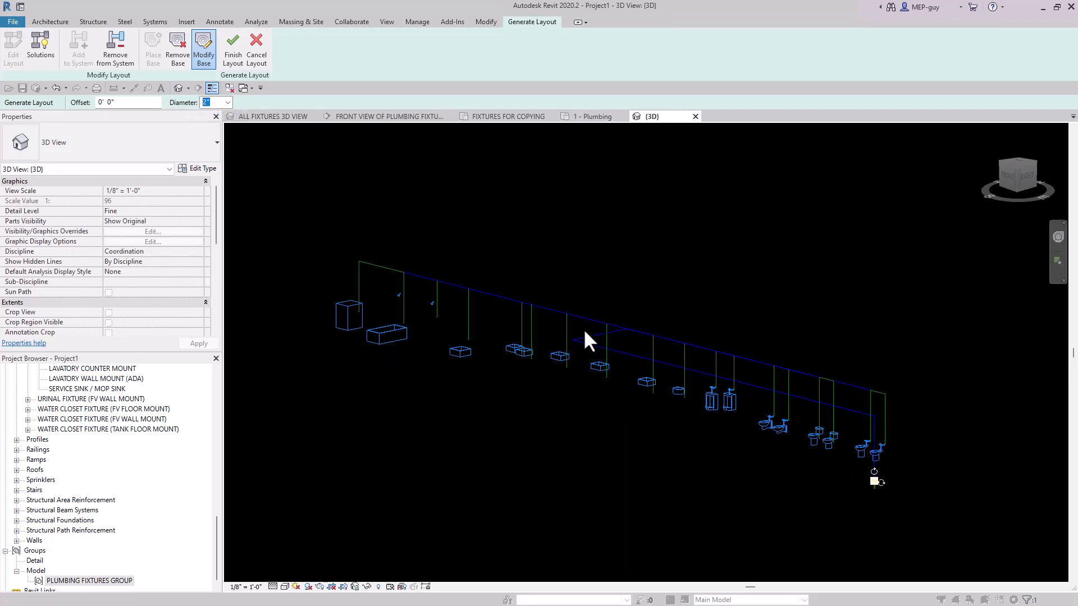
# - Choose Network solution 3 of 6 for the cold water layout and finish the layout to create the pipes
pyautogui.press('Escape')
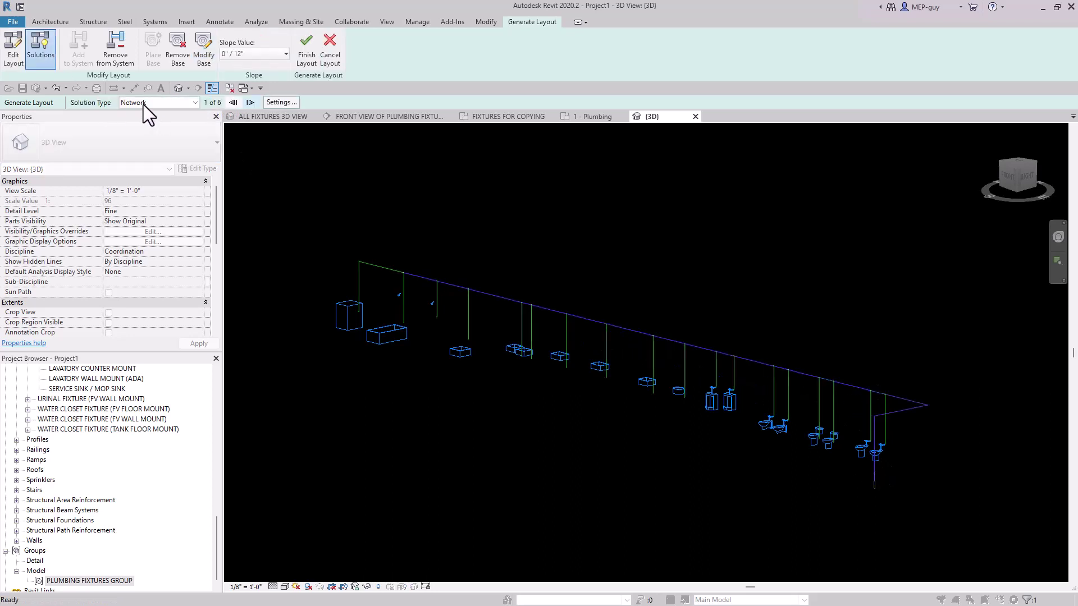
pyautogui.click(250, 102)
pyautogui.click(250, 103)
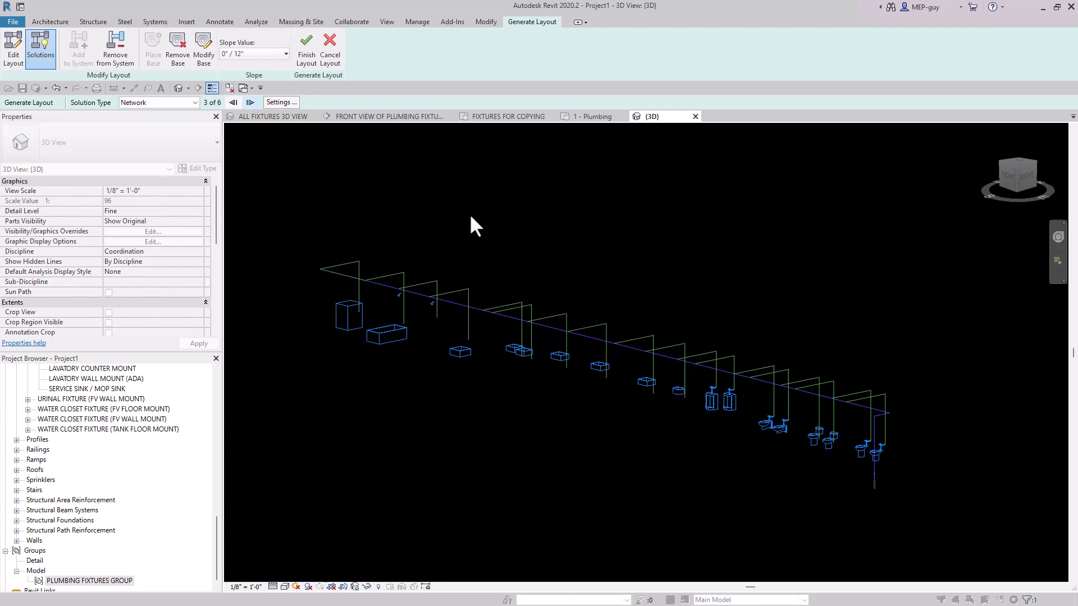
pyautogui.click(306, 53)
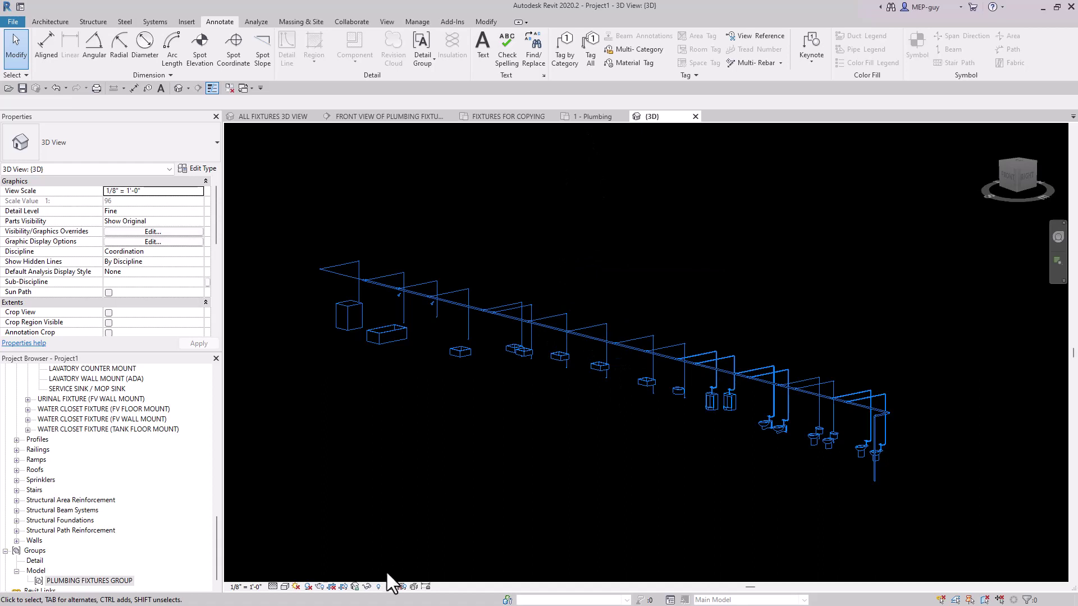
# - Lock the orientation of the default 3D view and name the view WATER ISO
pyautogui.click(355, 587)
pyautogui.click(393, 553)
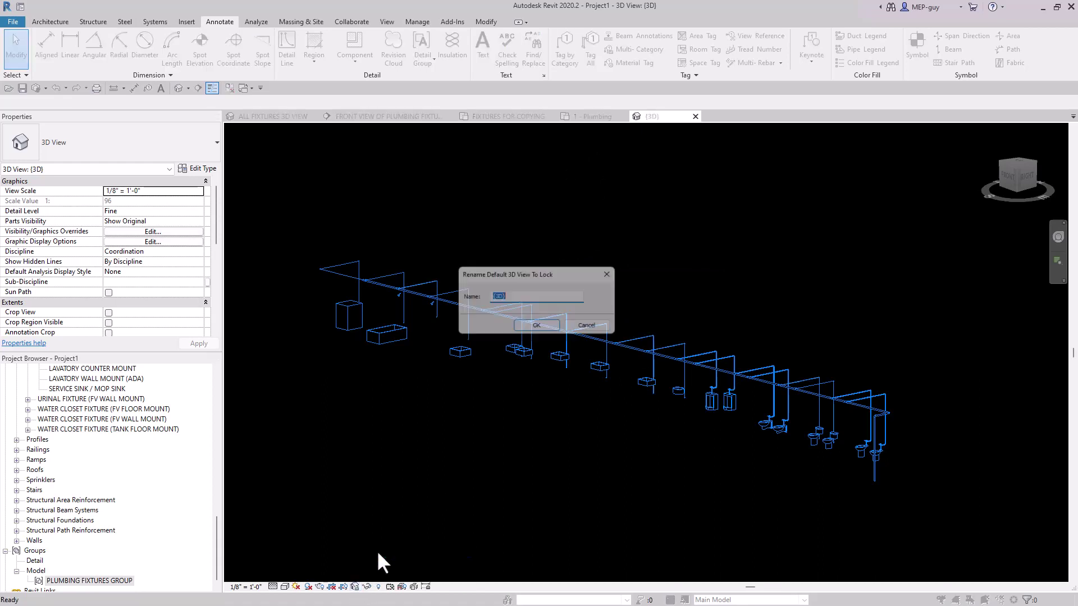
pyautogui.write('WATER ISO')
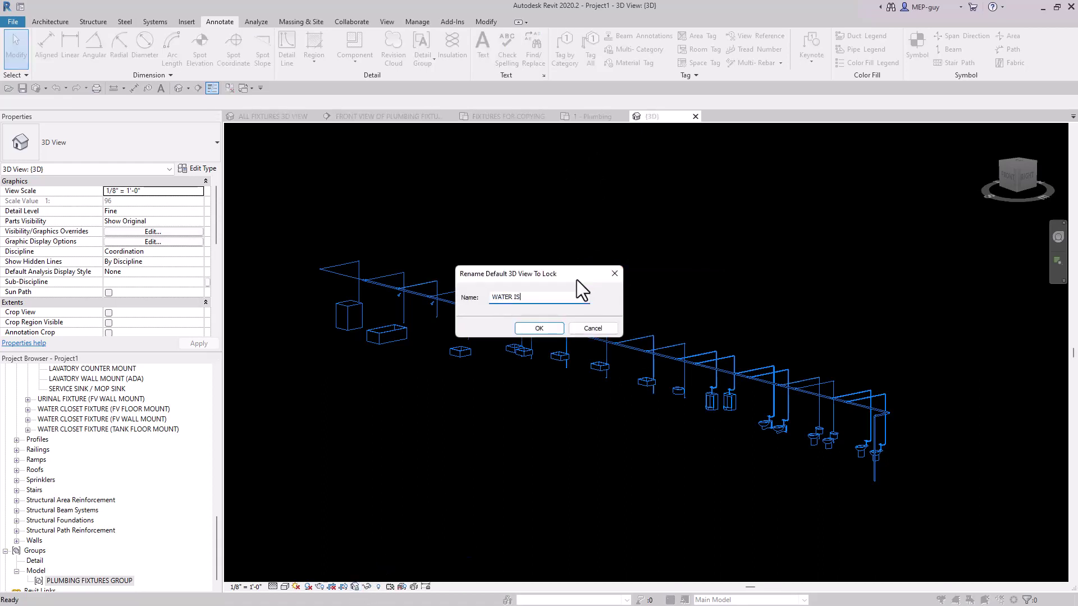
pyautogui.click(547, 328)
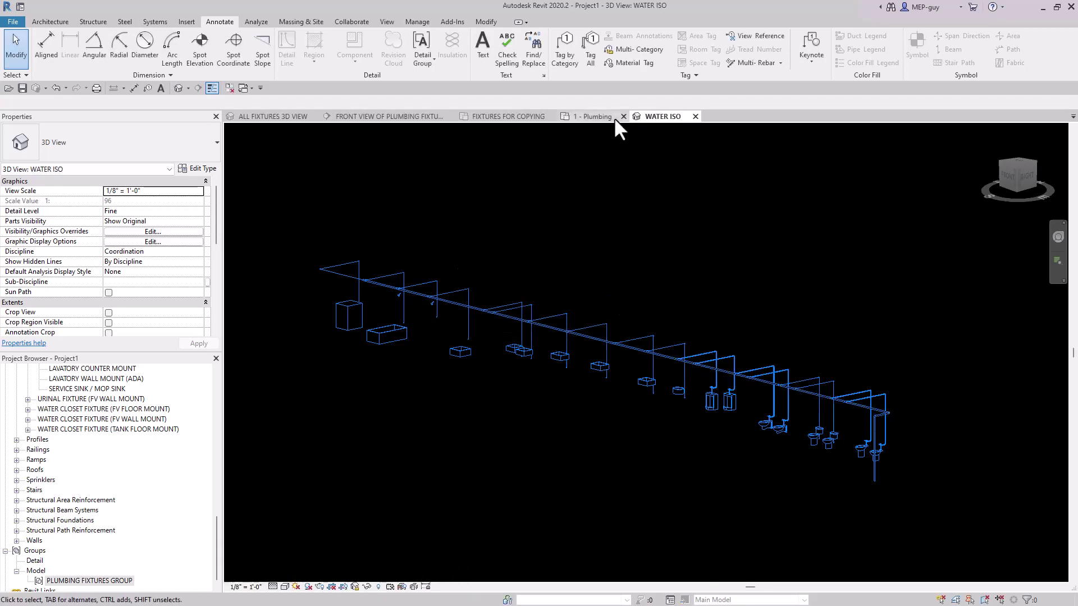
# - Select the horizontal main pipe run in the 1 - Plumbing plan and tag only those pipes with Pipe Size Tags in WATER ISO
pyautogui.click(596, 115)
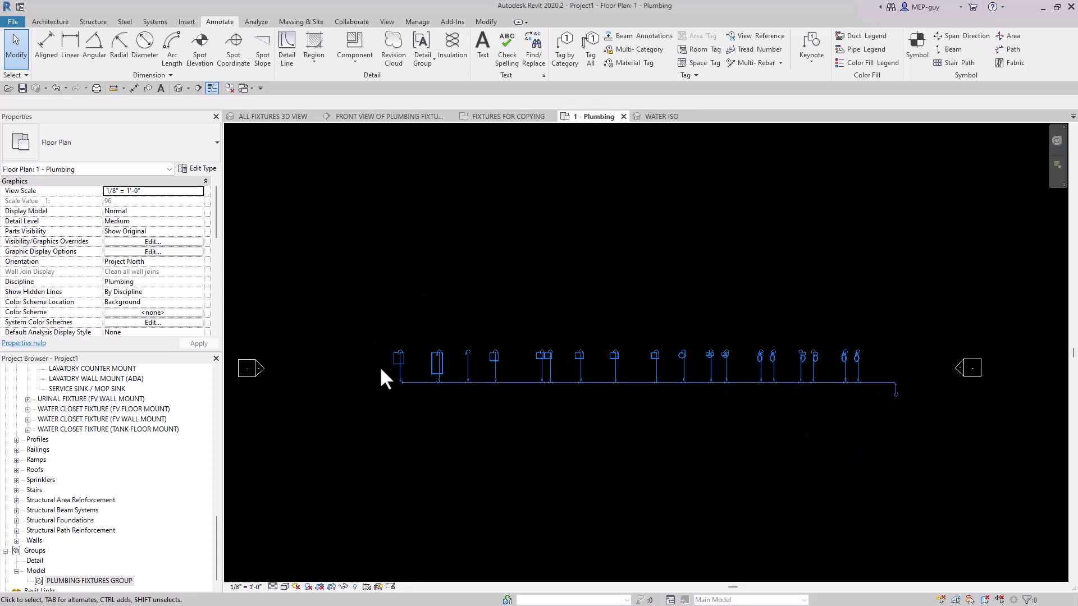
pyautogui.moveTo(382, 372); pyautogui.dragTo(906, 390)
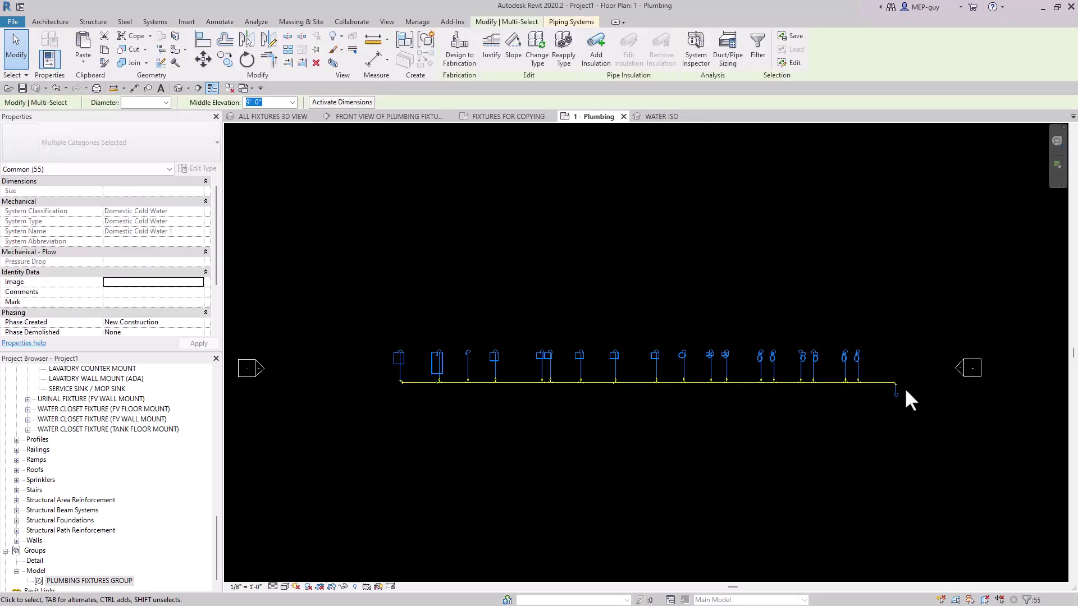
pyautogui.click(648, 119)
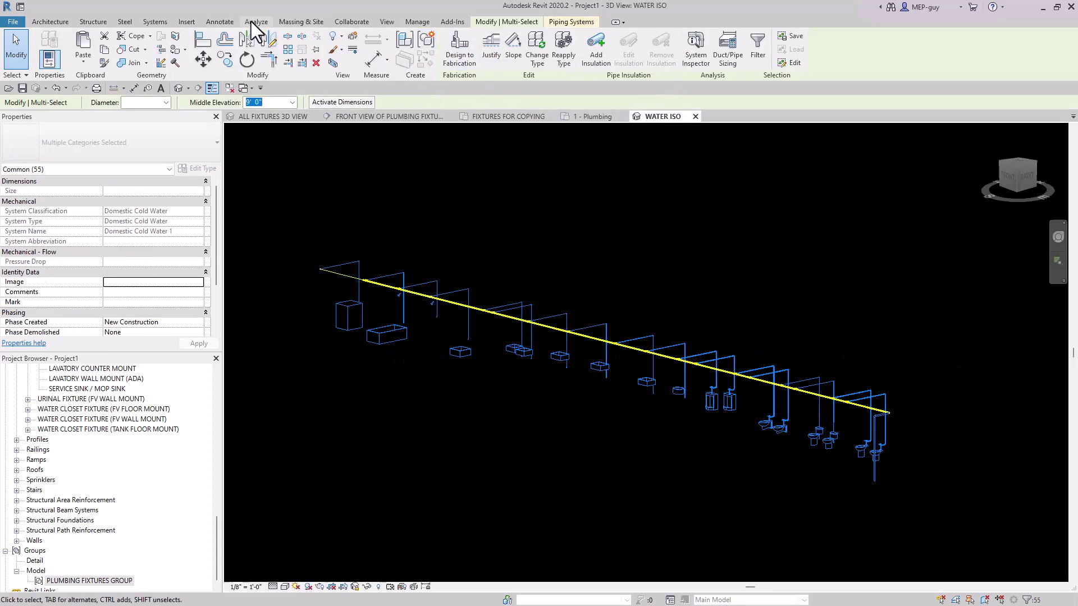
pyautogui.click(224, 22)
pyautogui.click(591, 51)
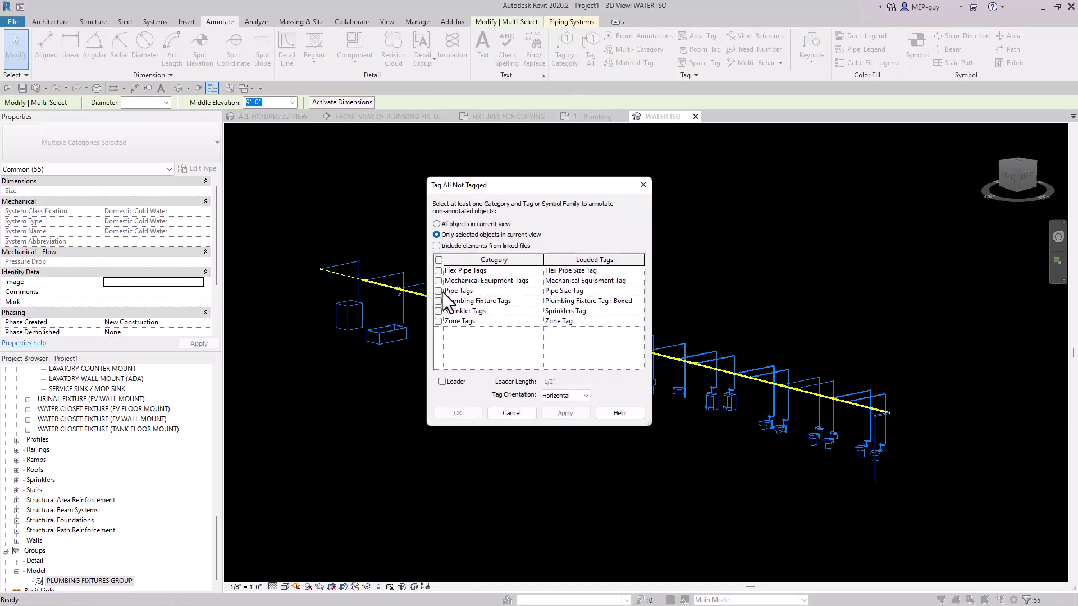
pyautogui.click(440, 291)
pyautogui.click(461, 413)
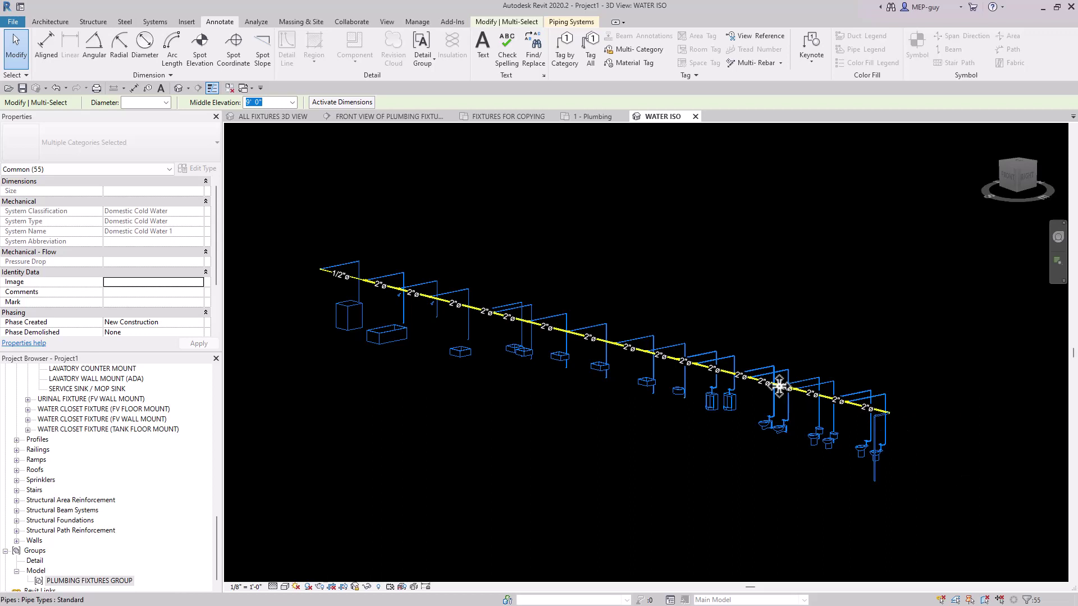
pyautogui.click(949, 452)
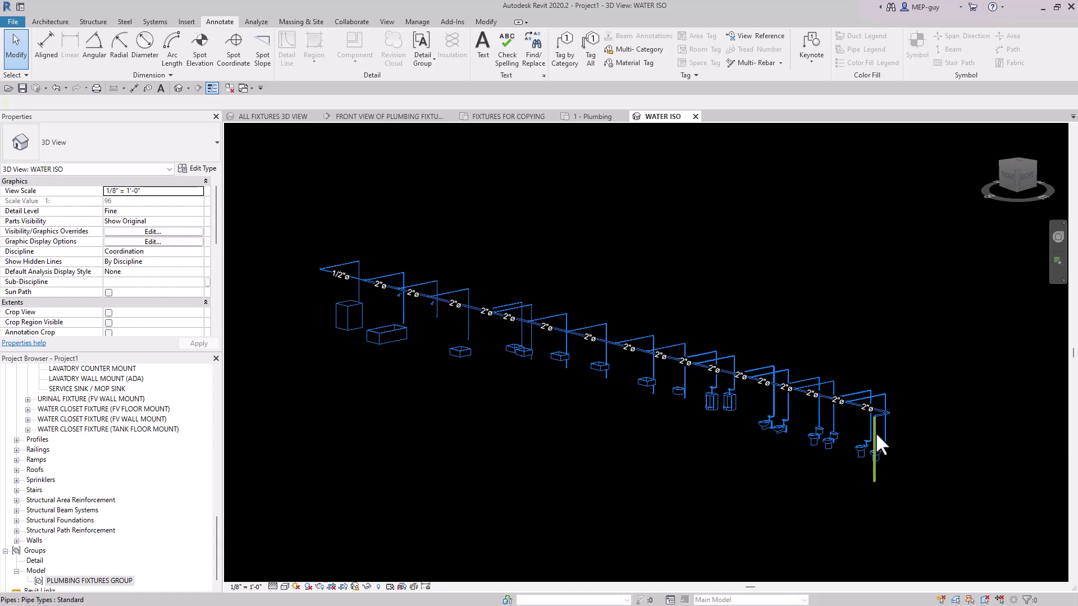
# - Size the whole connected cold water pipe network by Velocity only, with branch sizing set to Match Connector Size
pyautogui.press('Tab')
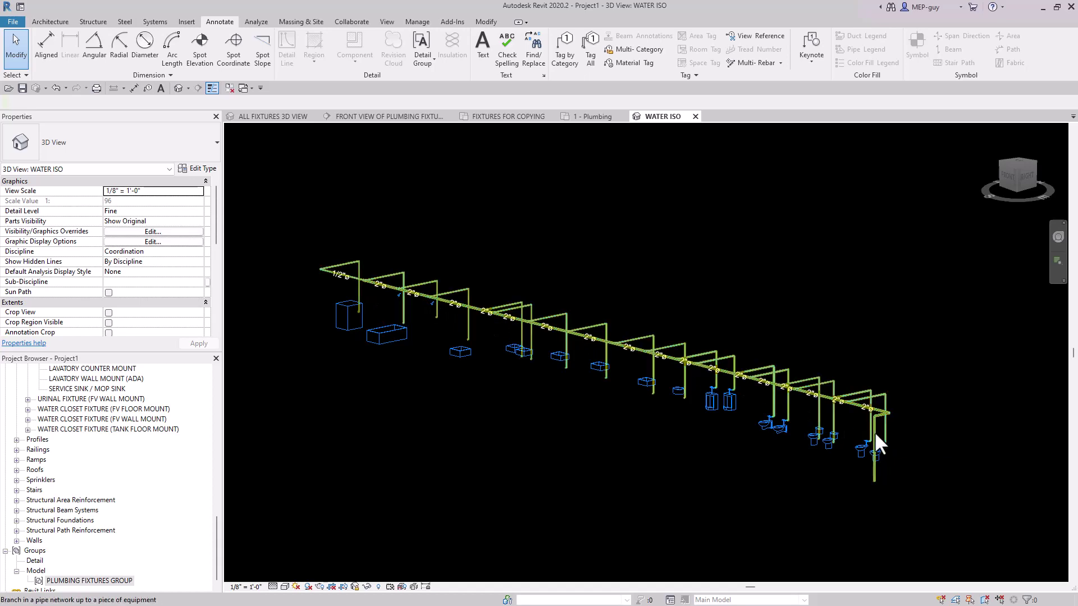
pyautogui.click(875, 432)
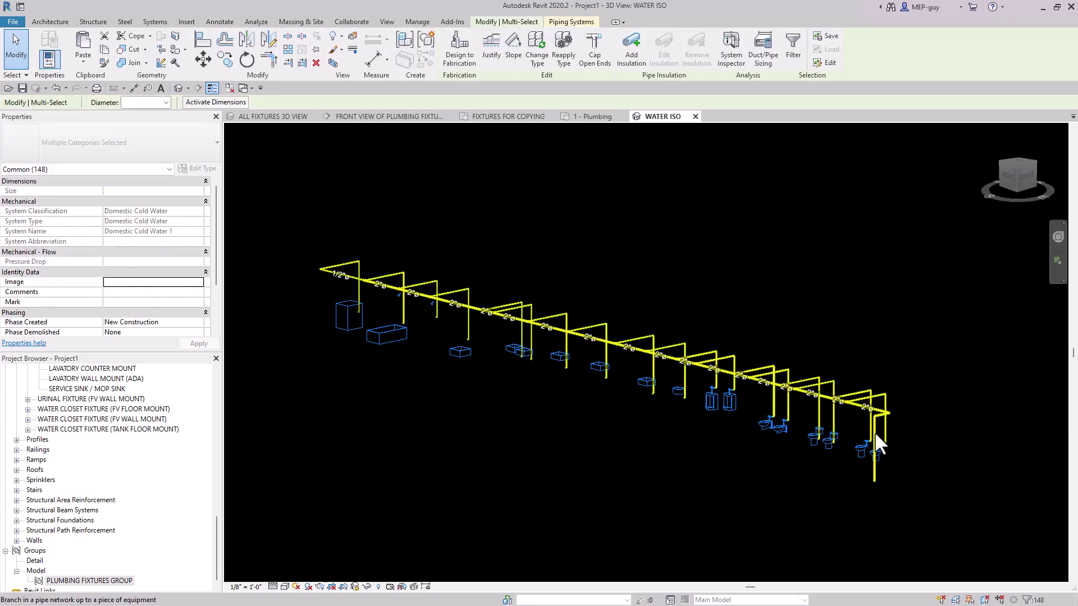
pyautogui.click(763, 49)
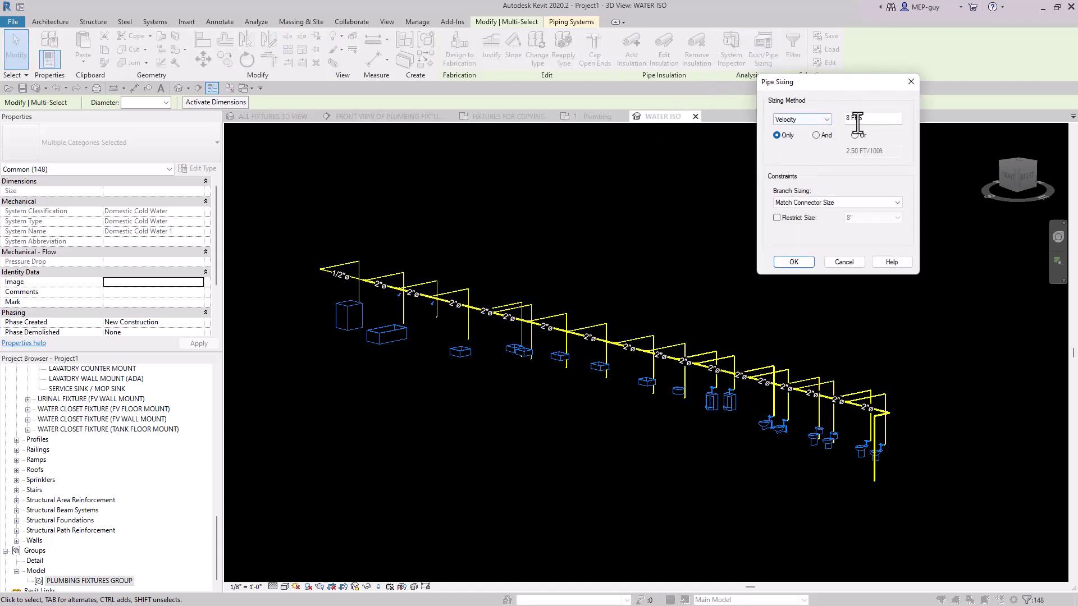
pyautogui.click(794, 262)
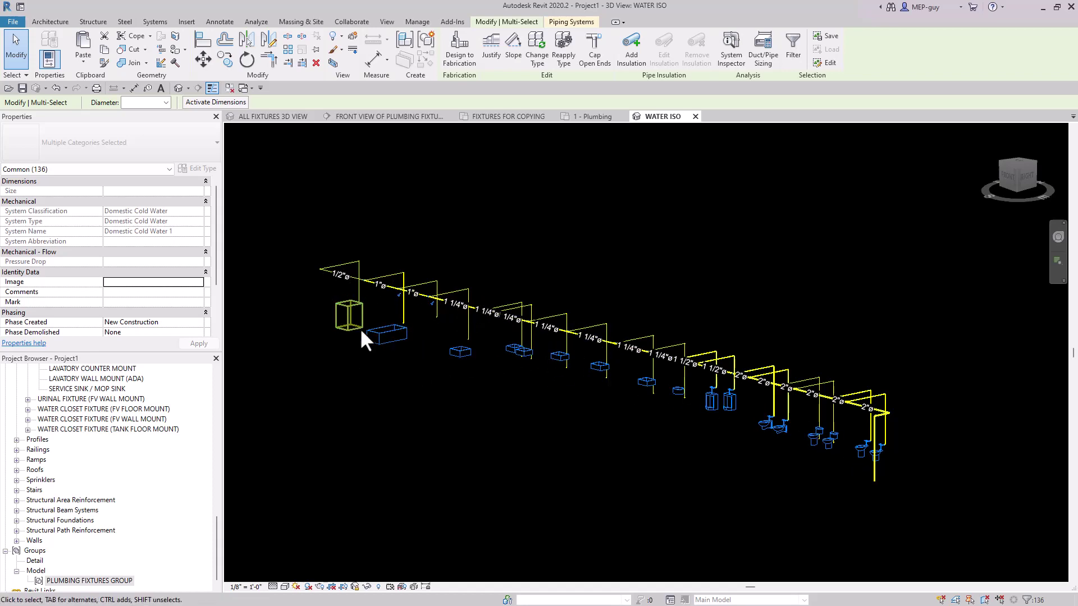
pyautogui.click(924, 325)
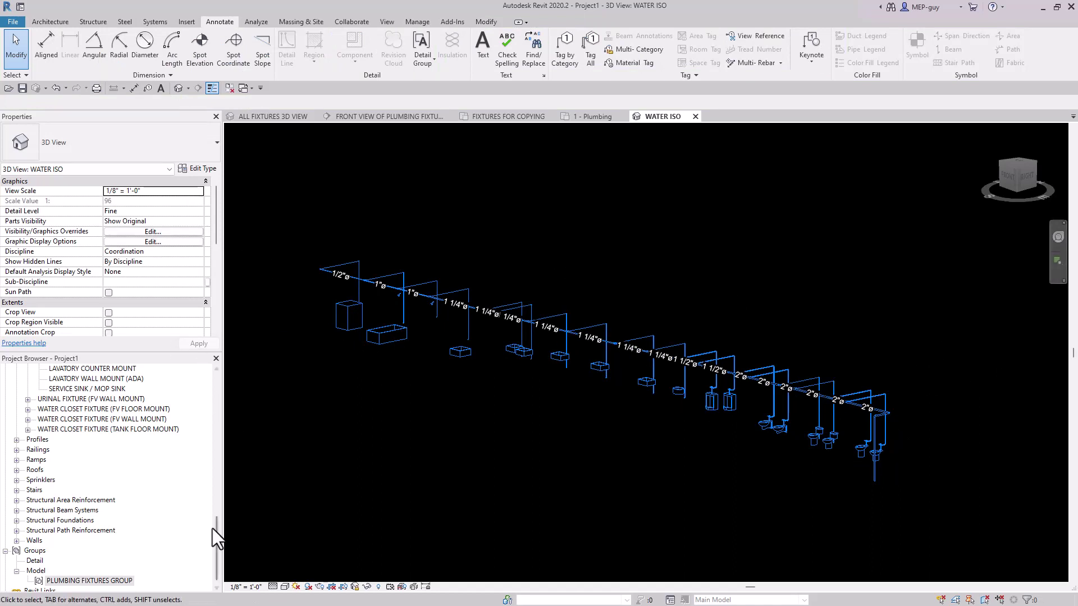
# - Open the sheet P101 - Unnamed from the project's sheets
pyautogui.moveTo(216, 533); pyautogui.dragTo(212, 428)
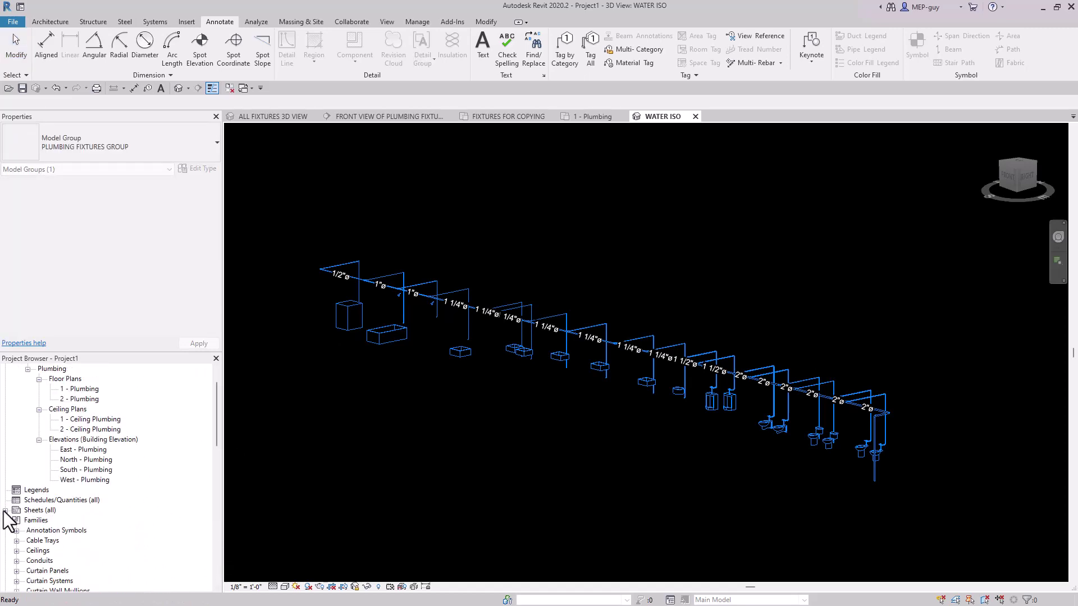
pyautogui.click(5, 511)
pyautogui.doubleClick(56, 520)
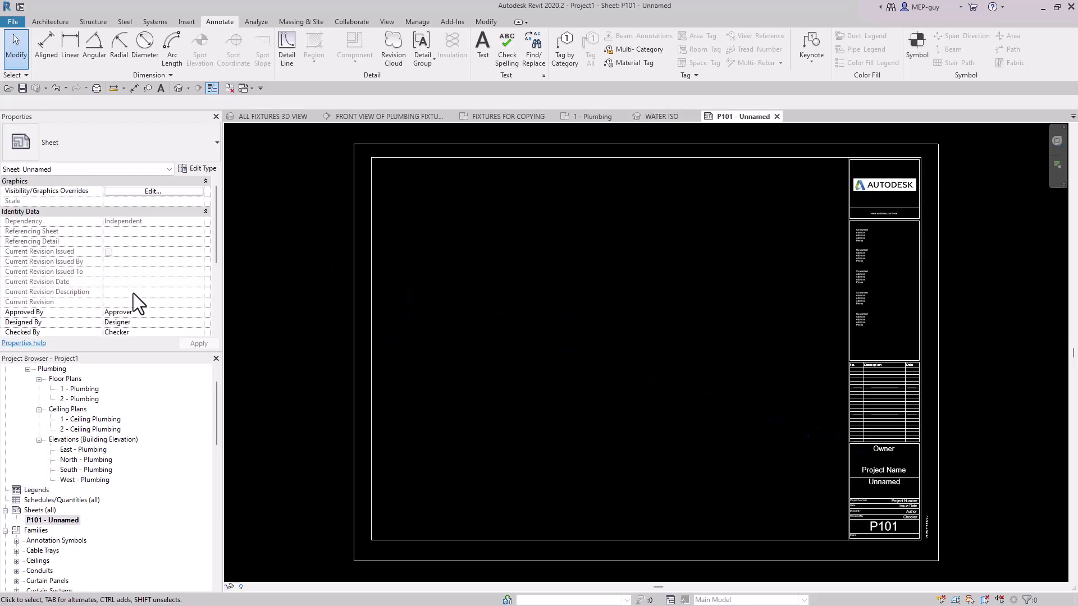
# - Place the WATER ISO 3D view in the upper part of sheet P101
pyautogui.scroll(1, 94, 487)
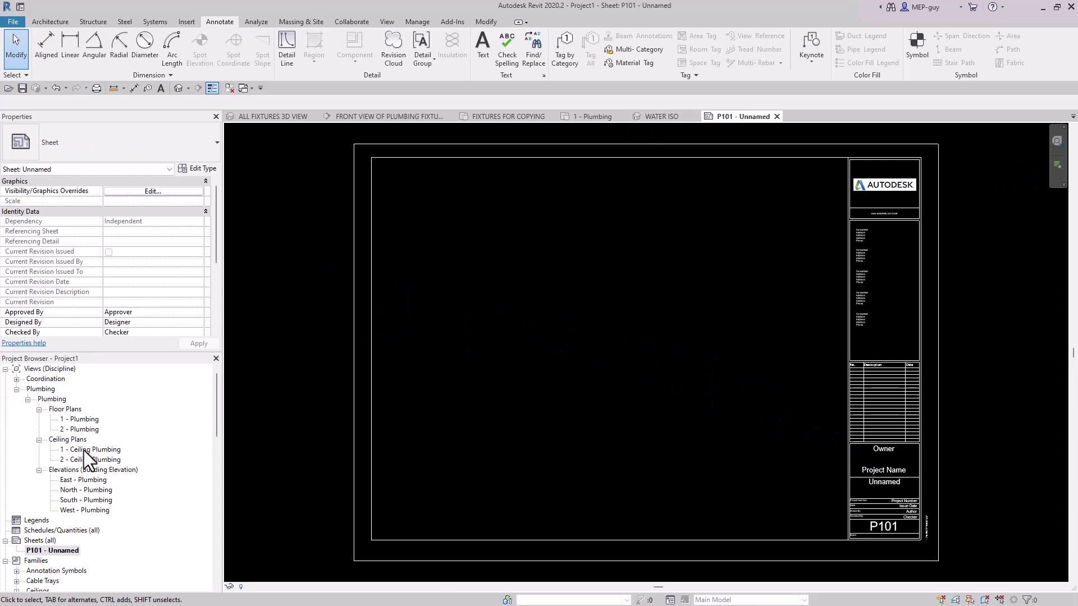
pyautogui.click(17, 379)
pyautogui.click(76, 409)
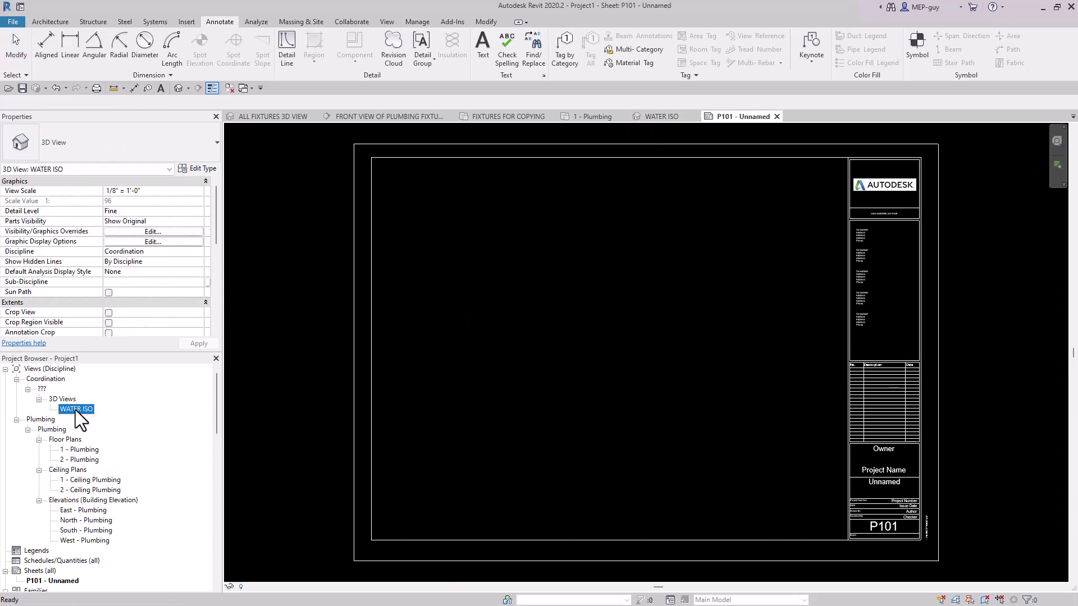
pyautogui.moveTo(594, 347); pyautogui.dragTo(588, 335)
pyautogui.click(643, 251)
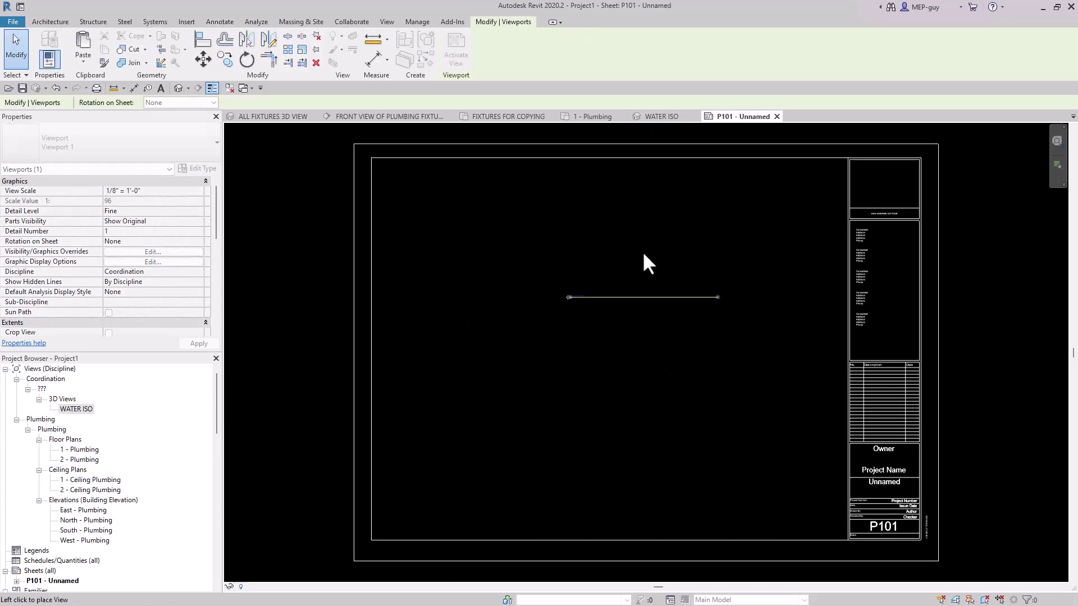
pyautogui.click(691, 301)
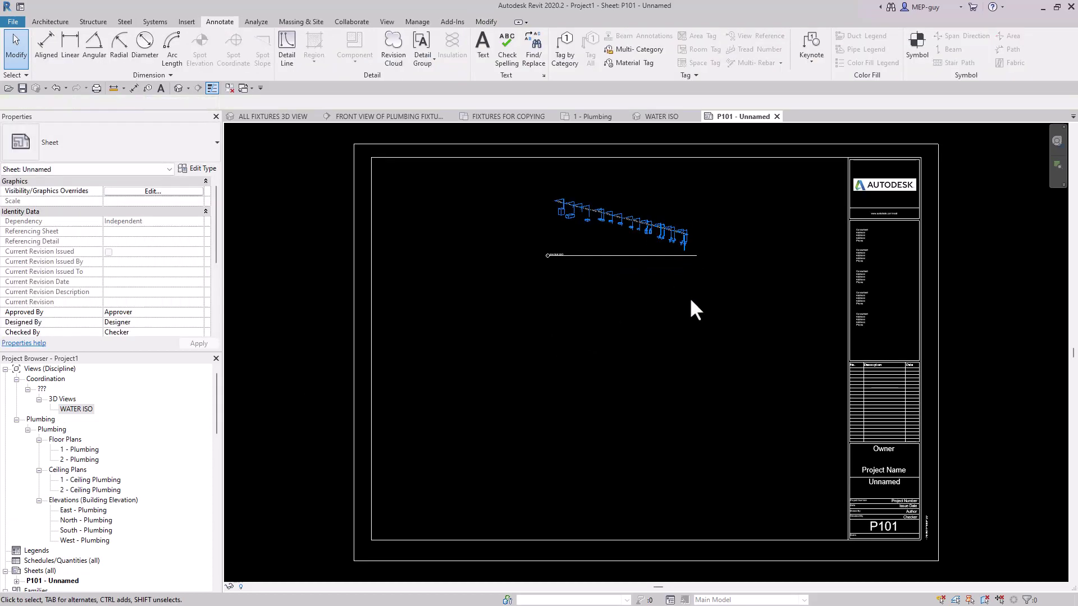
# - Set the scale of the WATER ISO viewport on the sheet to 1/4" = 1'-0"
pyautogui.doubleClick(610, 242)
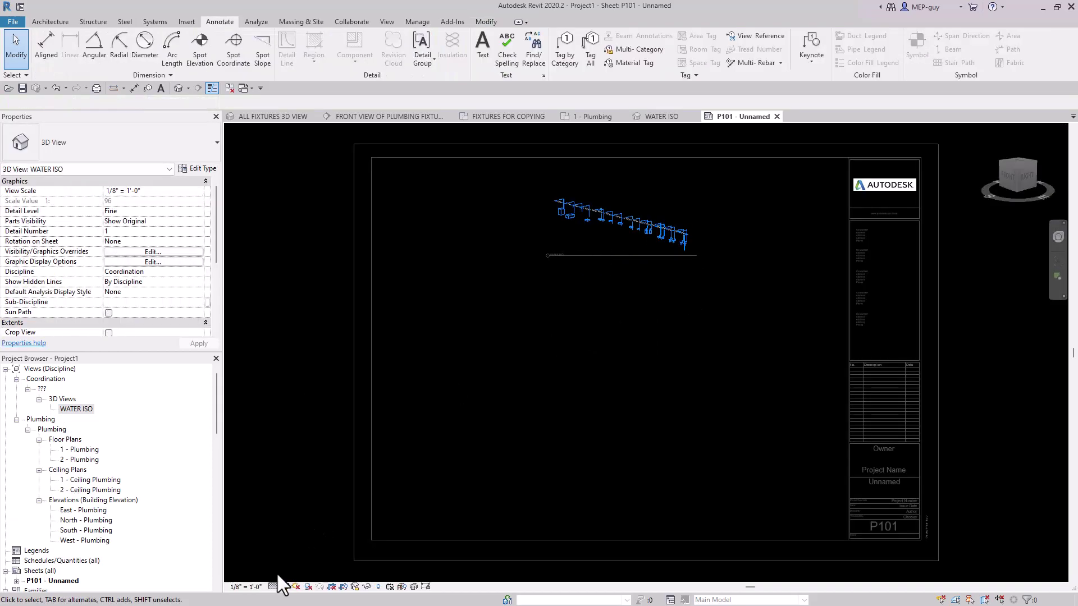
pyautogui.click(257, 587)
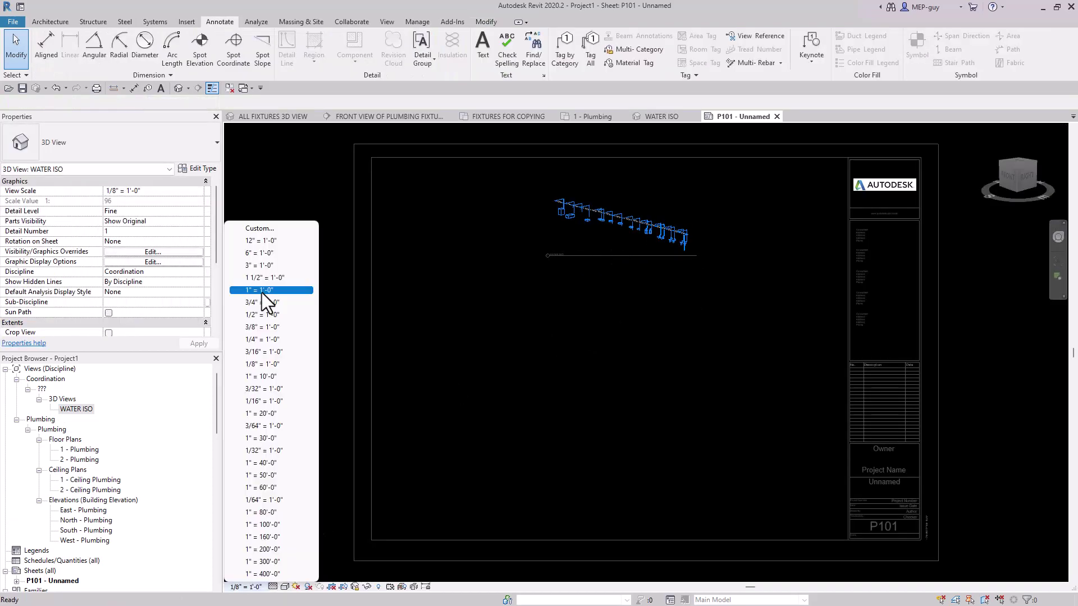
pyautogui.click(264, 339)
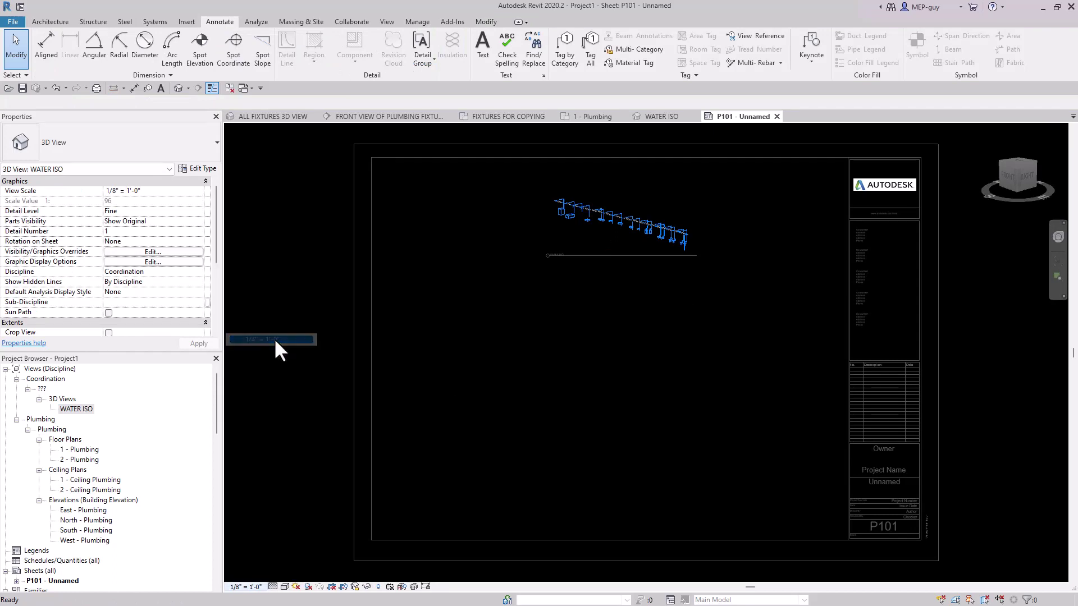
pyautogui.scroll(-2, 494, 443)
pyautogui.doubleClick(822, 338)
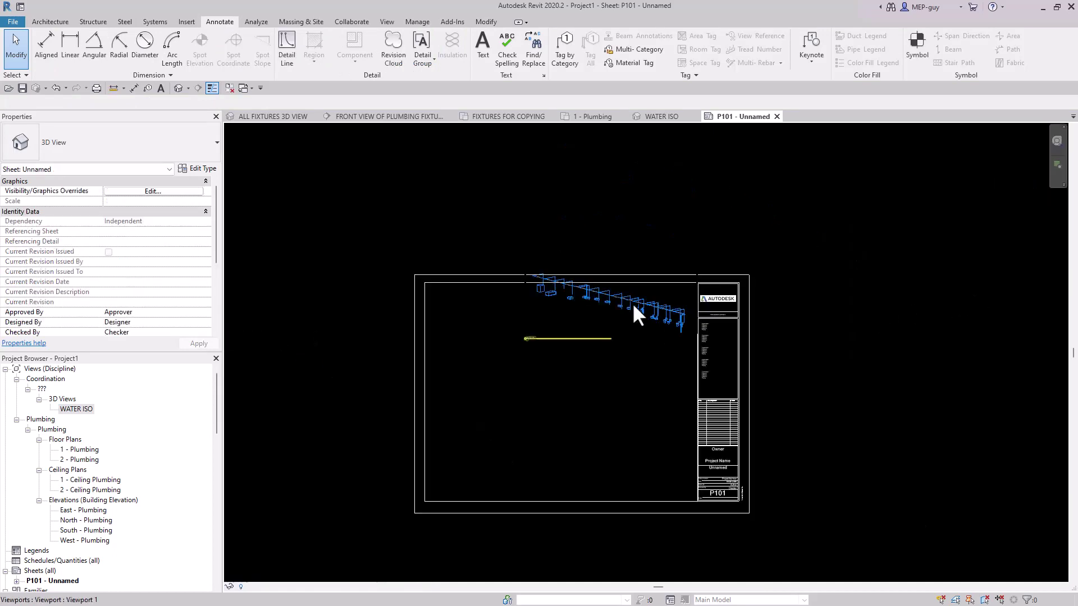
# - Move the WATER ISO viewport down and to the left so it sits inside the sheet border
pyautogui.click(634, 303)
pyautogui.moveTo(645, 305); pyautogui.dragTo(602, 322)
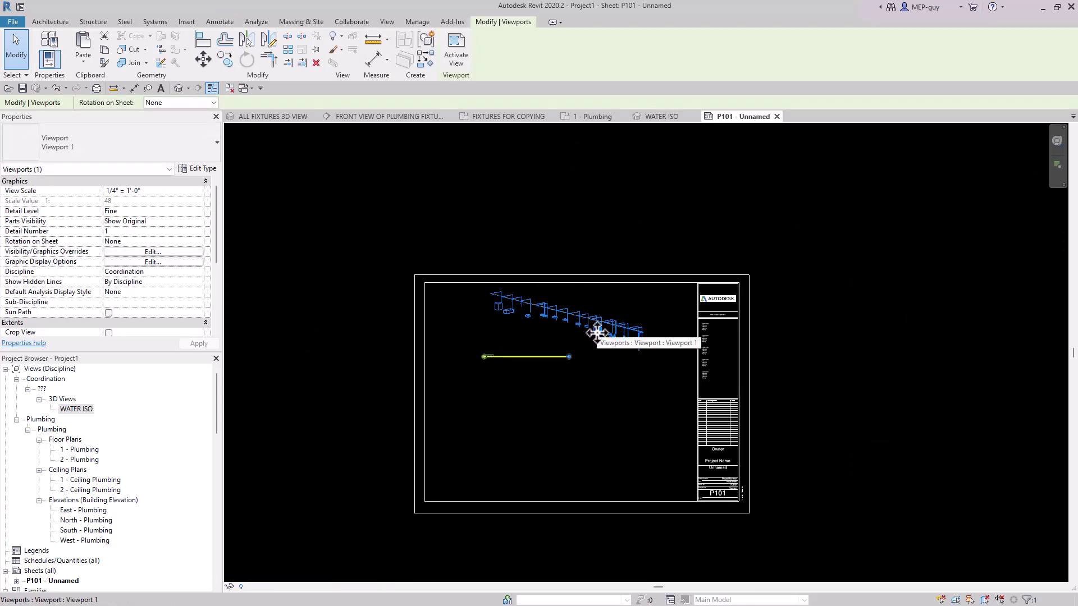
pyautogui.press('Down')
pyautogui.press('Down')
pyautogui.press('Down')
pyautogui.press('Escape')
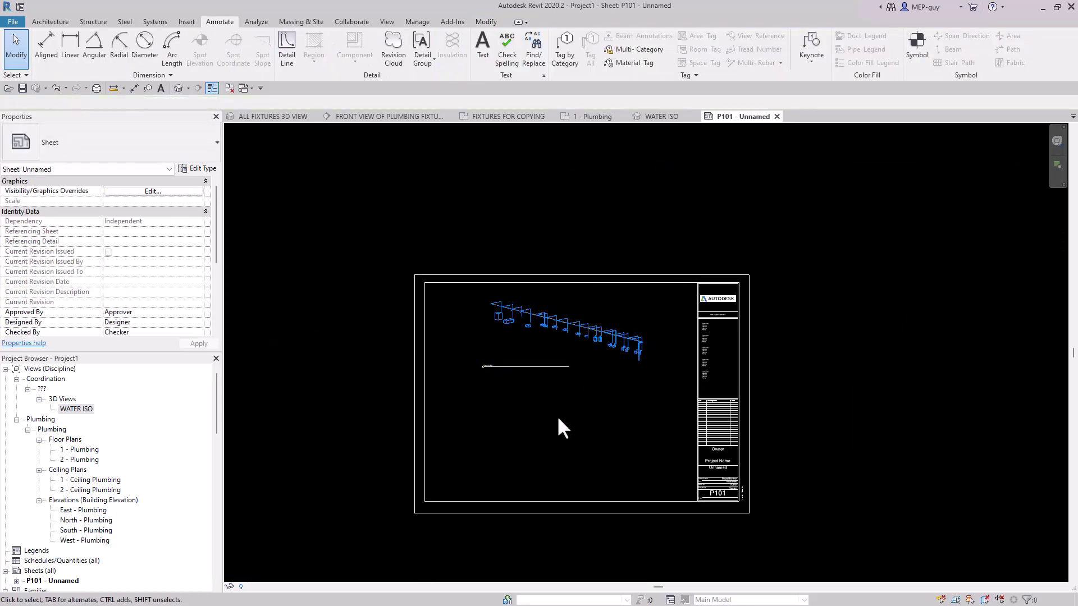
# - Activate the WATER ISO viewport on the sheet and filter a selection of the whole isometric down to Plumbing Fixtures only
pyautogui.scroll(3, 558, 425)
pyautogui.scroll(3, 578, 342)
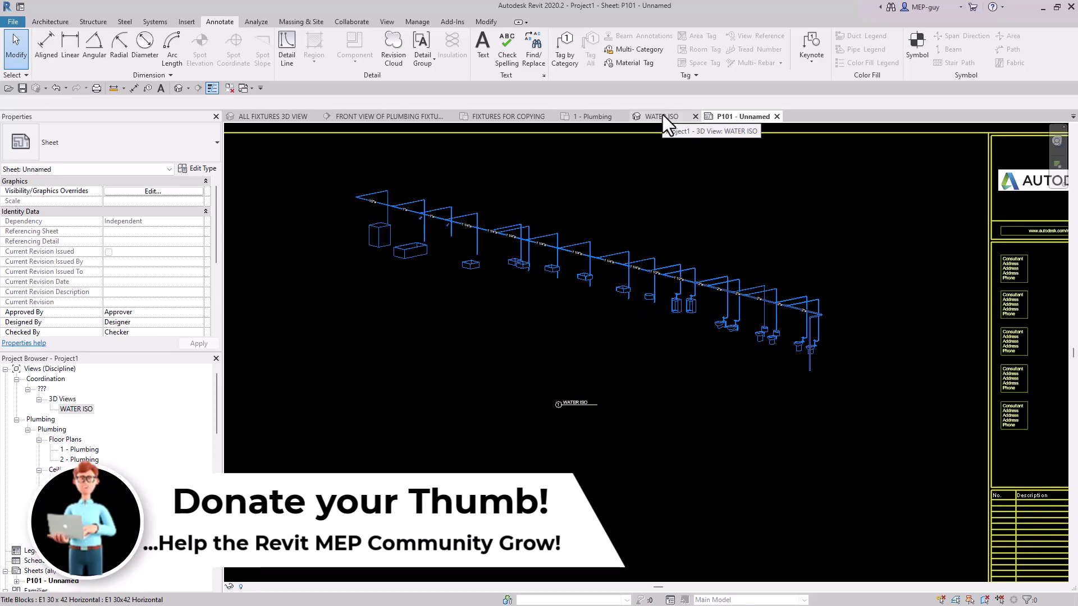
pyautogui.doubleClick(593, 319)
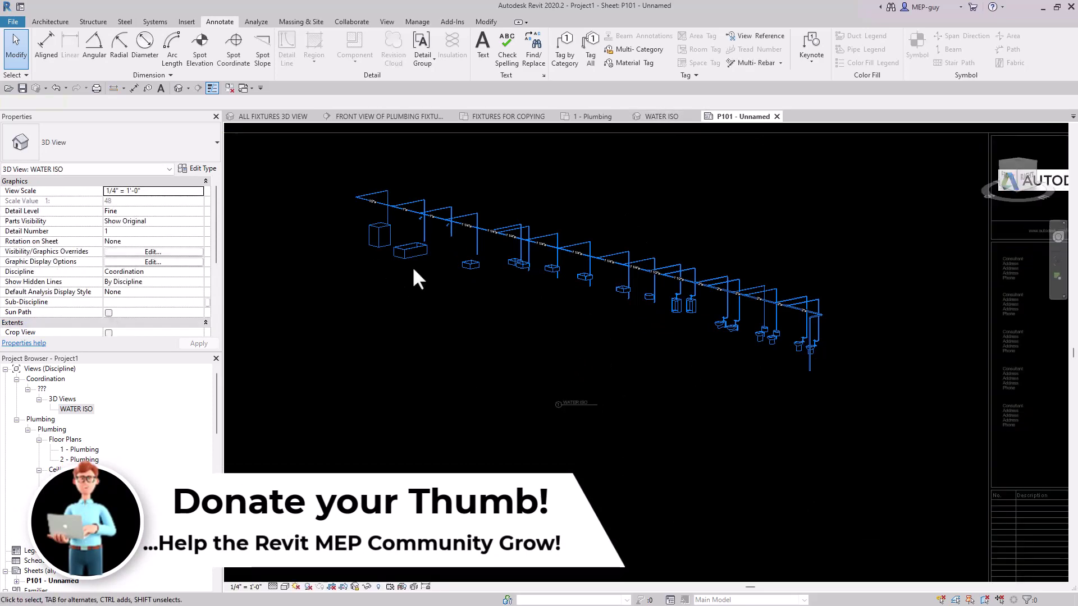
pyautogui.moveTo(339, 165); pyautogui.dragTo(848, 366)
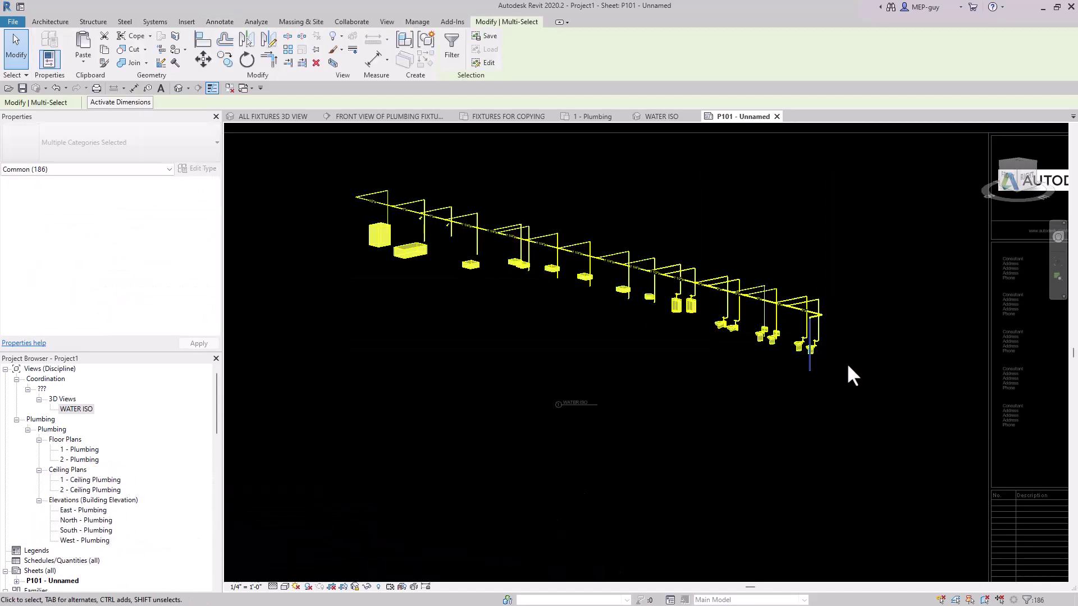
pyautogui.click(452, 50)
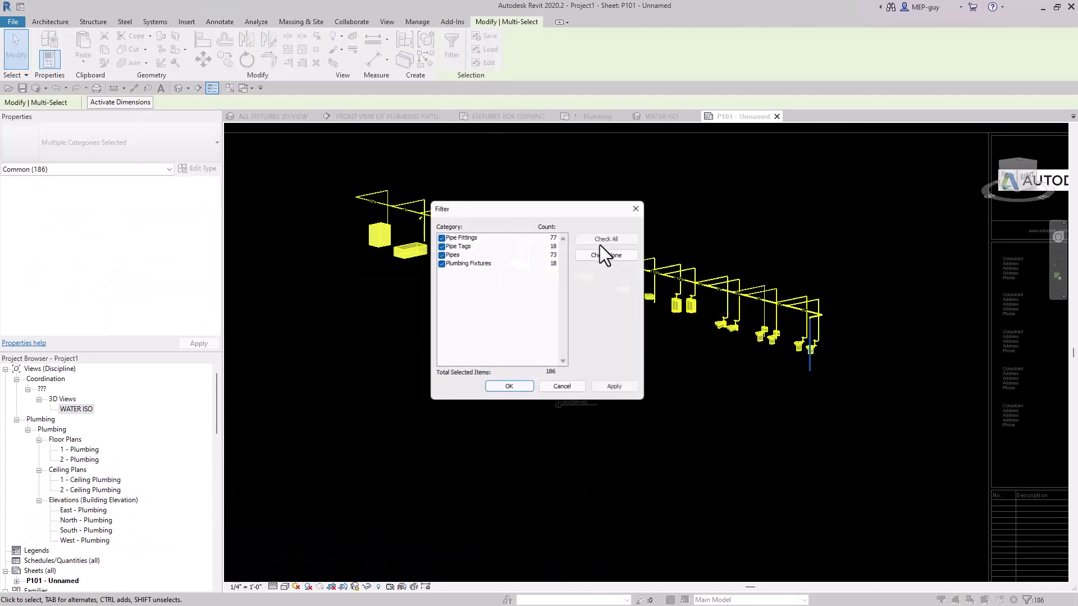
pyautogui.click(633, 254)
pyautogui.click(438, 263)
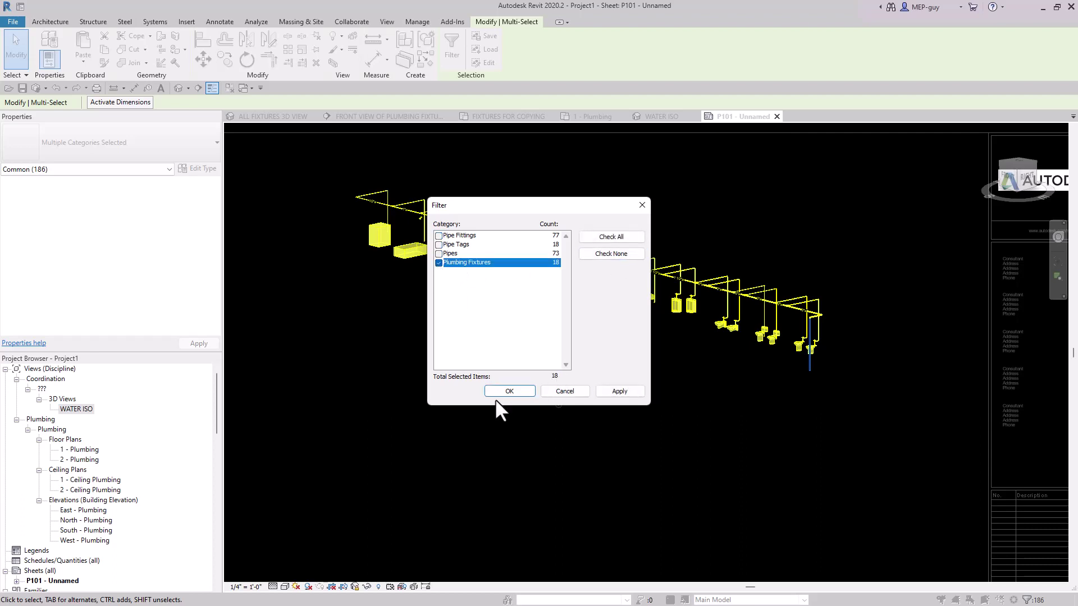
pyautogui.click(505, 391)
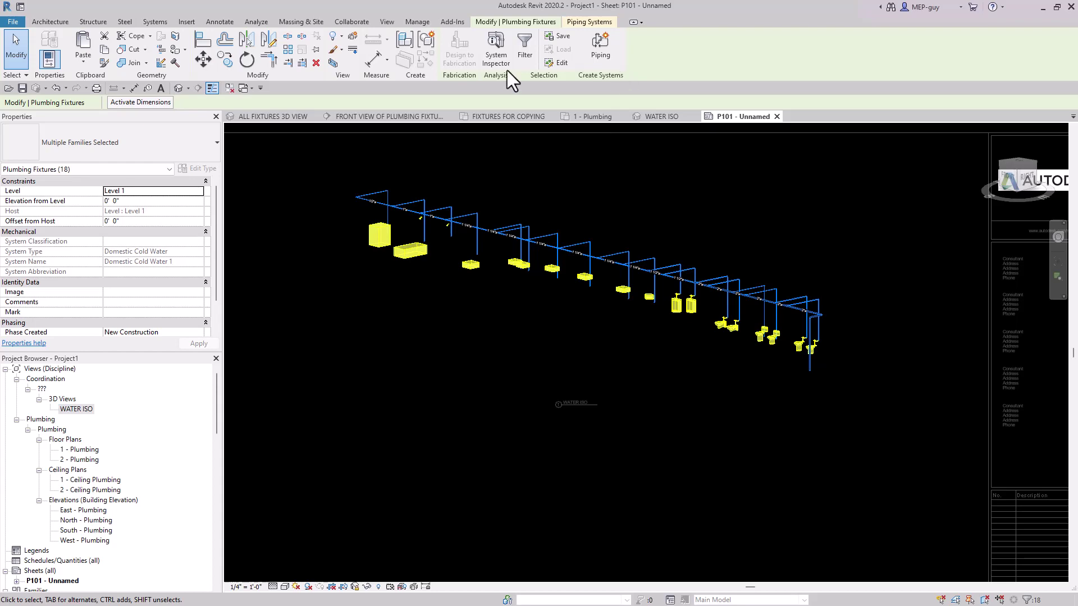
pyautogui.click(528, 45)
pyautogui.press('Escape')
# - Tag all selected plumbing fixtures with the Plumbing Fixture Tag : Standard type, horizontal and without leaders
pyautogui.click(221, 23)
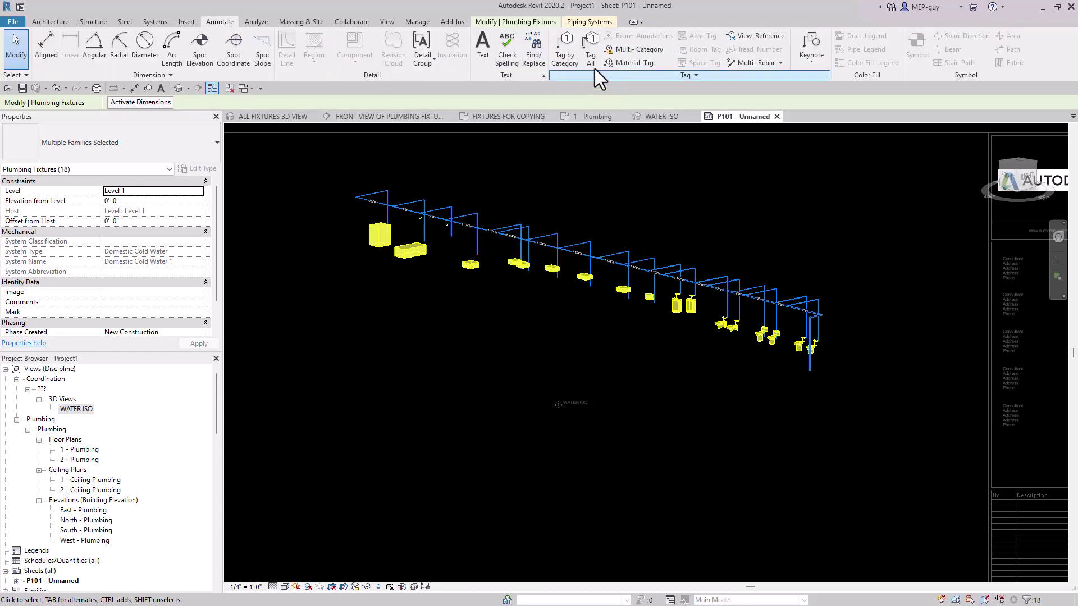
pyautogui.click(589, 52)
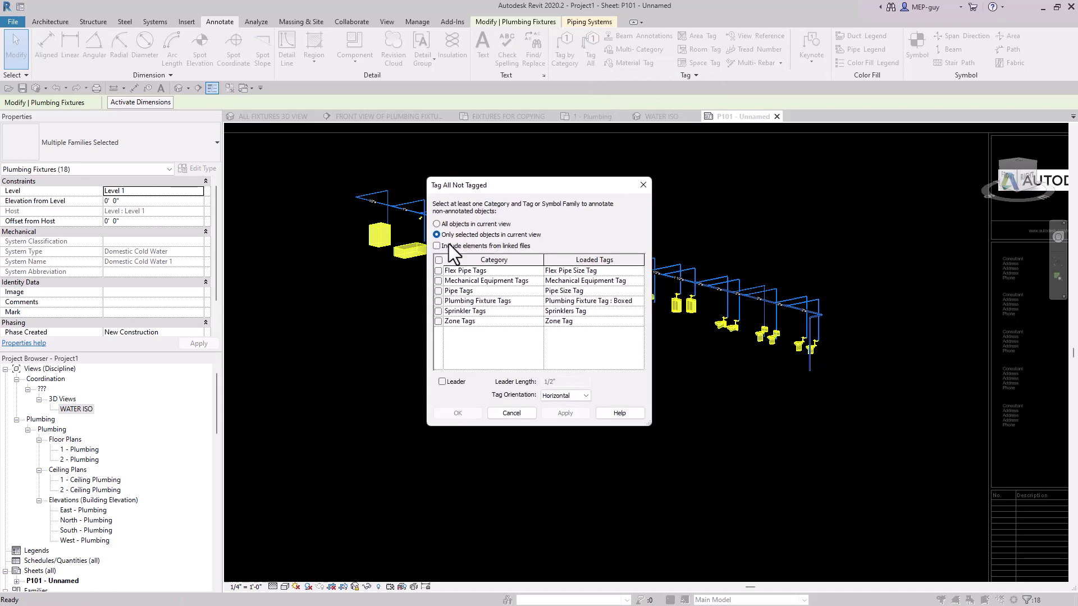
pyautogui.click(438, 301)
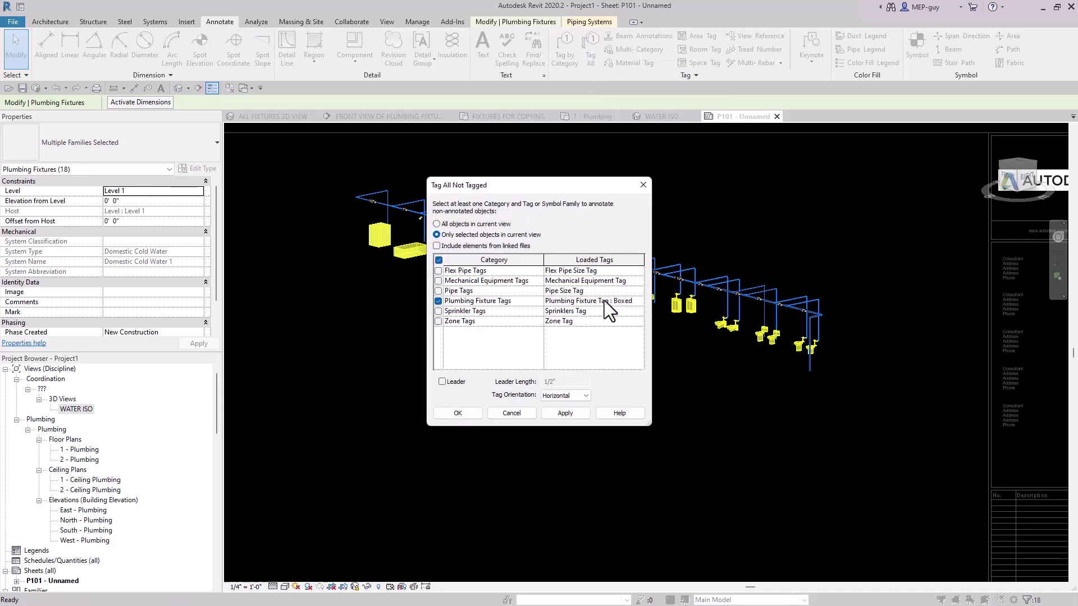
pyautogui.click(635, 302)
pyautogui.click(611, 319)
pyautogui.click(458, 413)
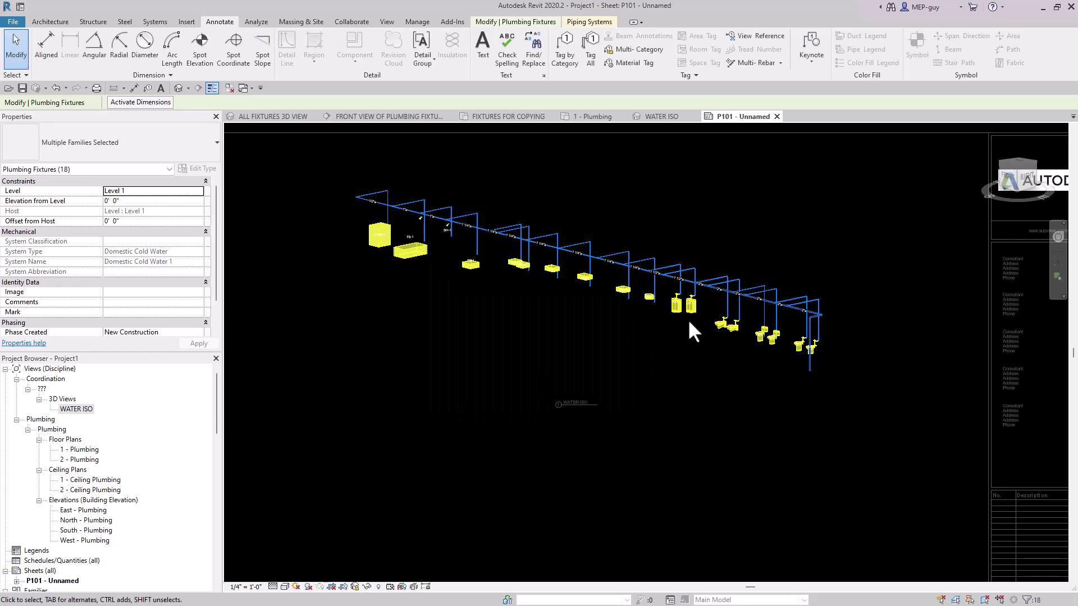
# - Select all plumbing fixture tags visible in the view and nudge them down below their fixtures
pyautogui.scroll(5, 689, 319)
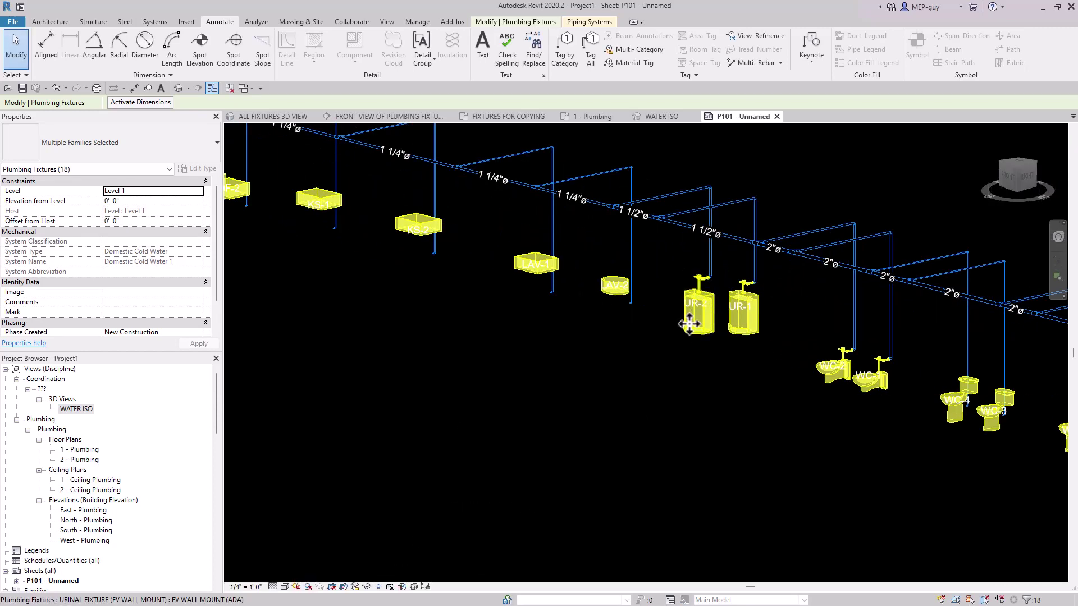
pyautogui.click(655, 316)
pyautogui.click(696, 302)
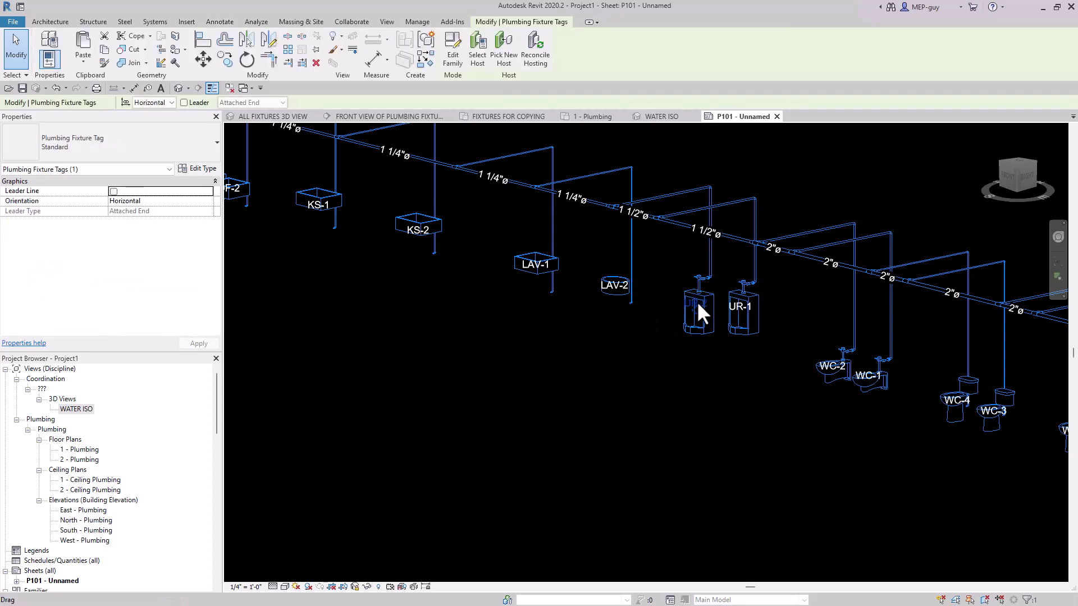
pyautogui.rightClick(699, 301)
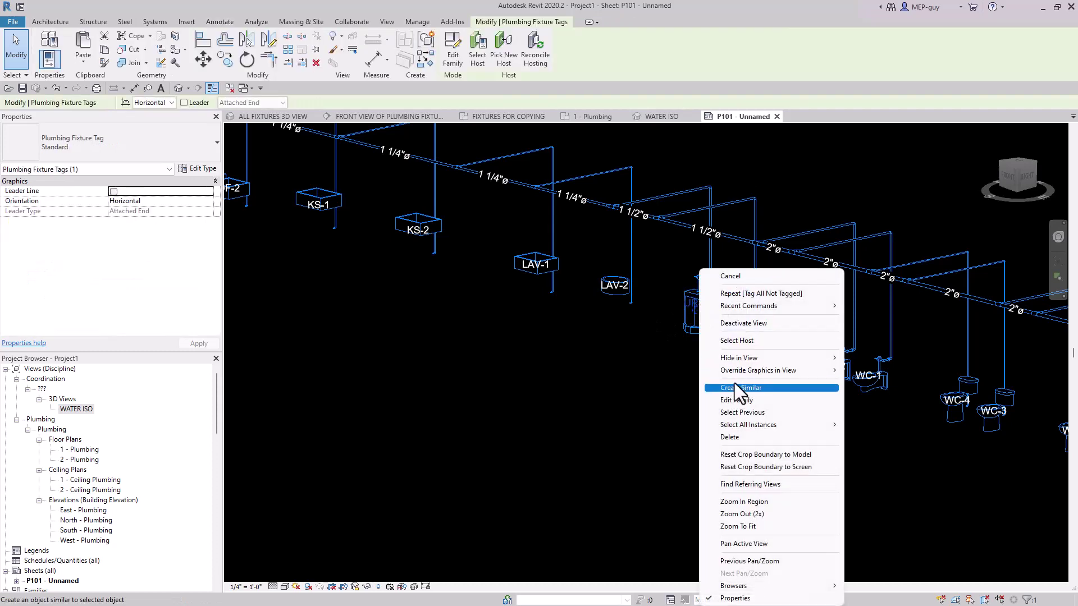
pyautogui.moveTo(756, 428)
pyautogui.click(875, 425)
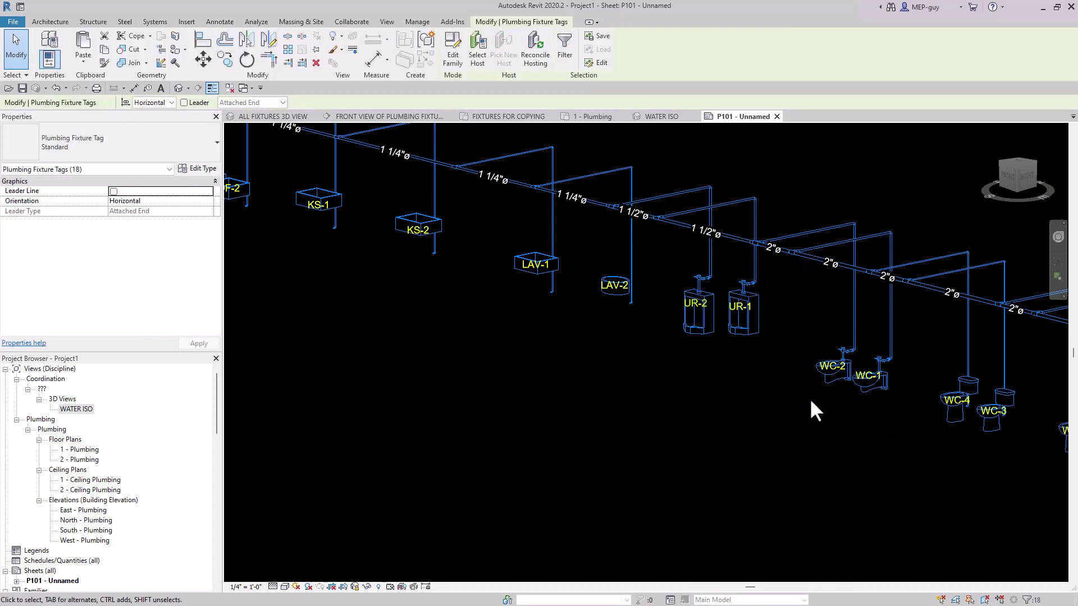
pyautogui.scroll(-1, 708, 362)
pyautogui.scroll(-3, 708, 361)
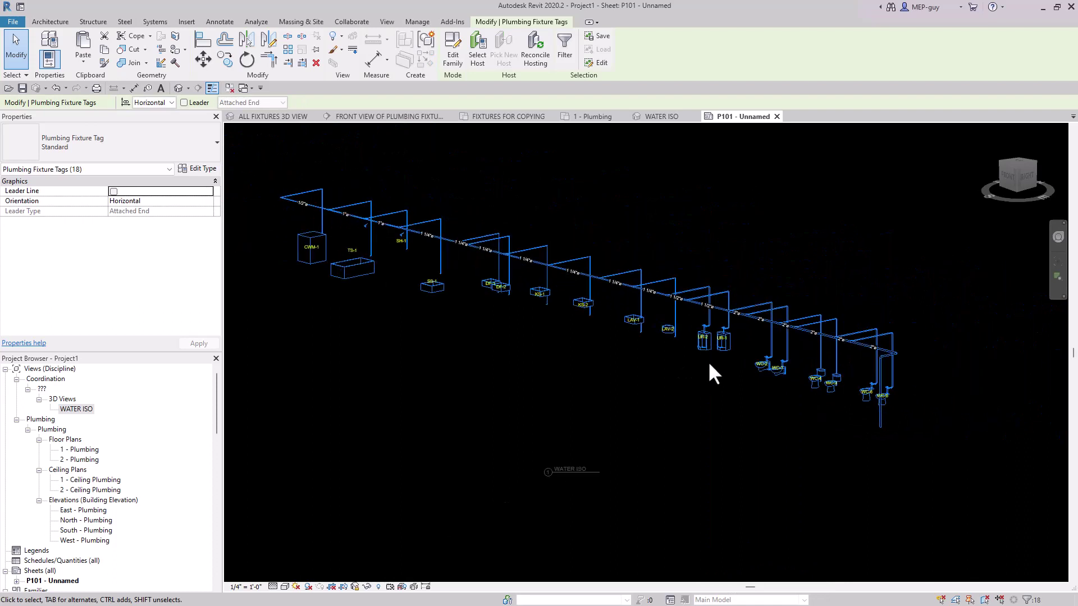
pyautogui.press('Down')
pyautogui.press('Down')
pyautogui.press('Down')
pyautogui.press('Down')
pyautogui.press('Down')
pyautogui.press('Down')
pyautogui.press('Down')
pyautogui.press('Down')
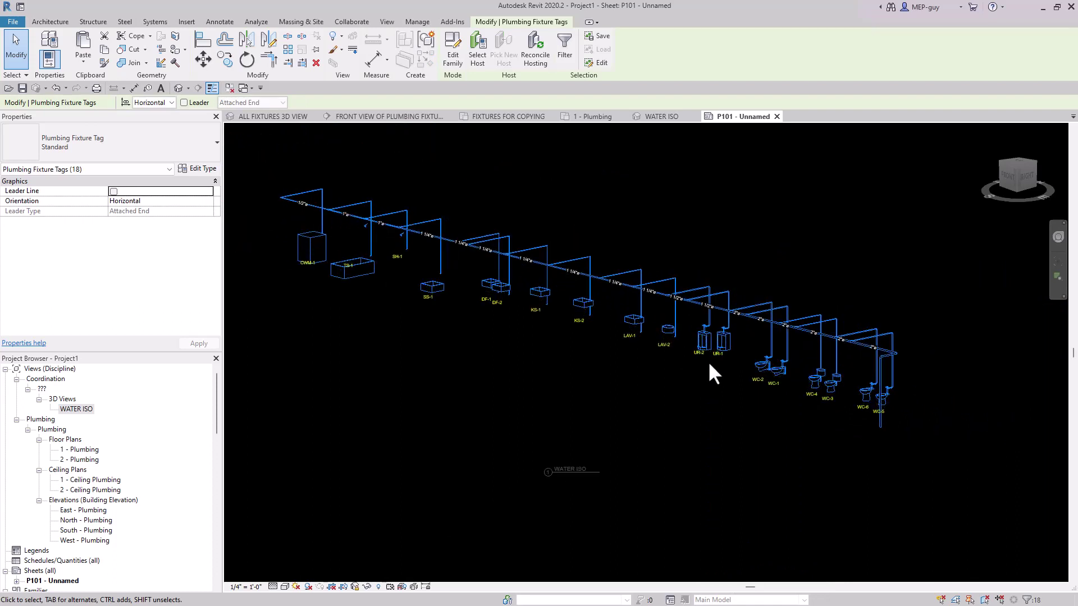
pyautogui.press('Down')
pyautogui.press('Down')
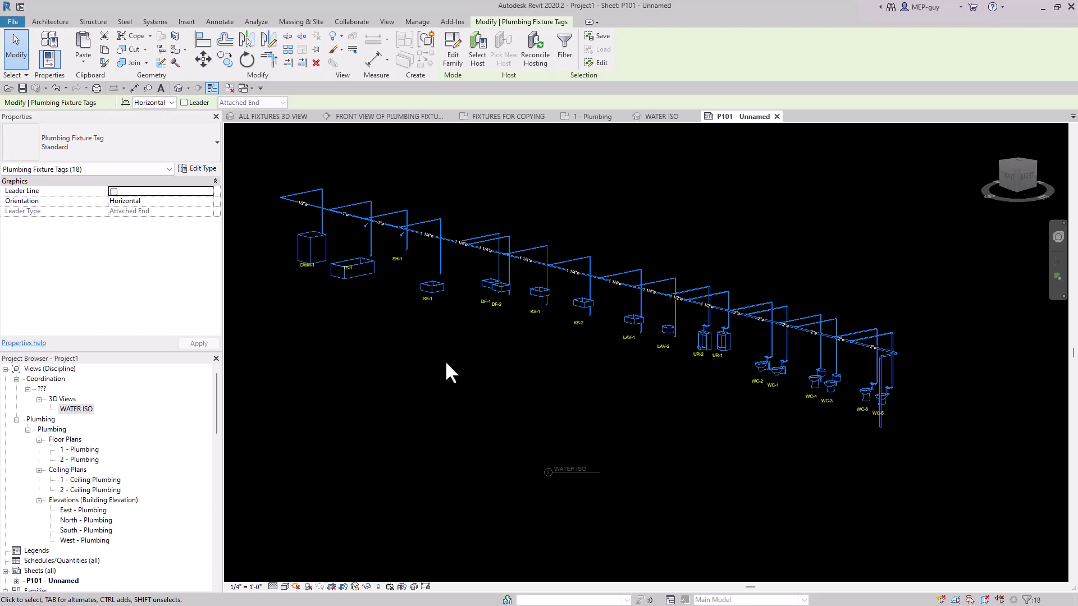
pyautogui.click(293, 268)
# - Move the CWM-1 tag slightly down and to the right, clear of the washing machine's outline
pyautogui.scroll(6, 294, 266)
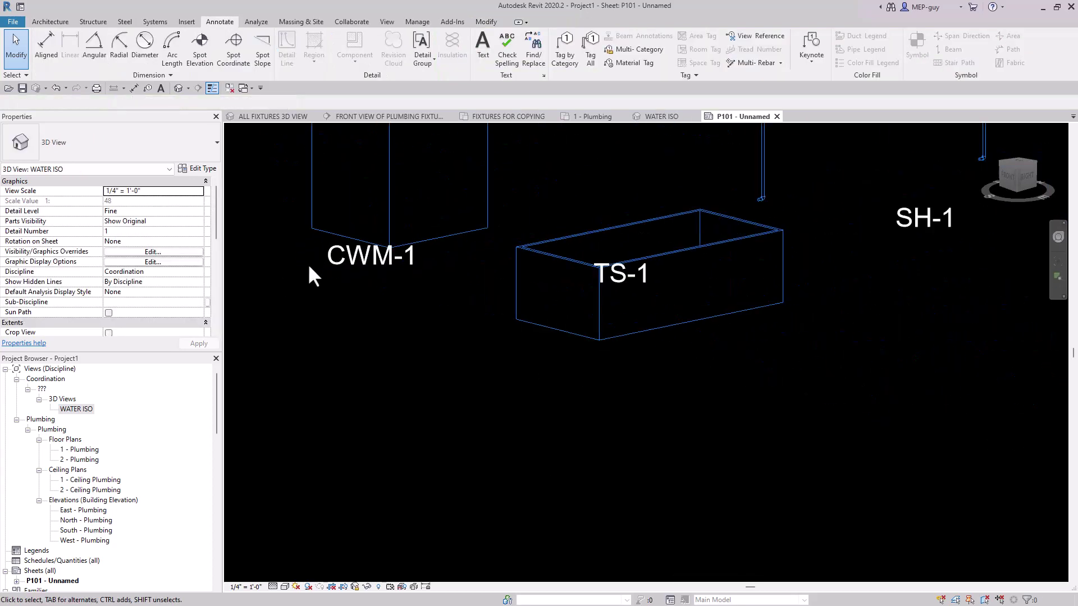
pyautogui.click(357, 254)
pyautogui.moveTo(369, 268); pyautogui.dragTo(382, 284)
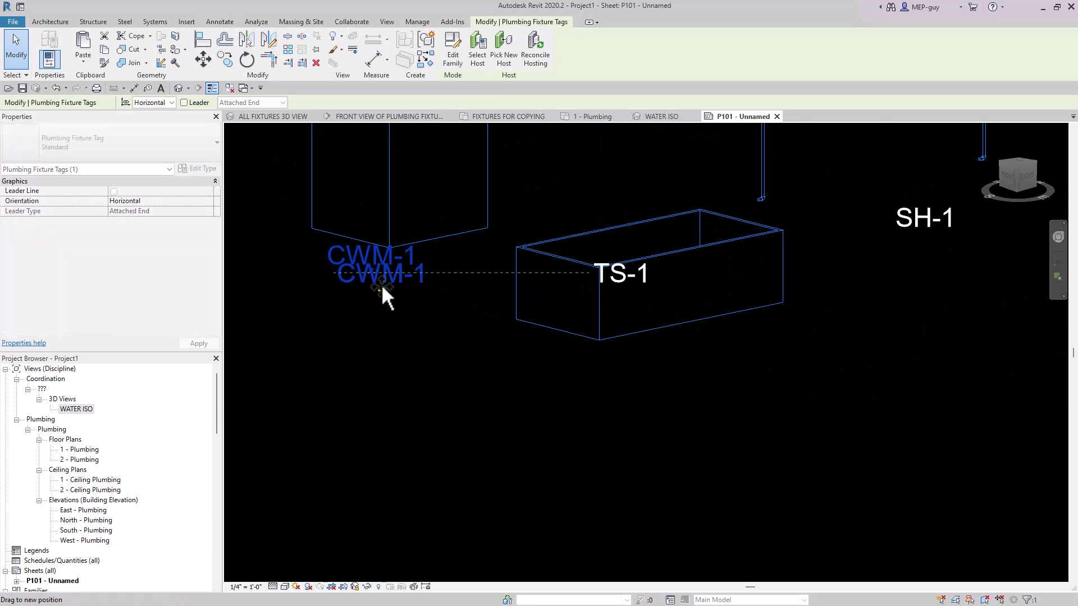
pyautogui.click(406, 317)
pyautogui.scroll(-10, 464, 275)
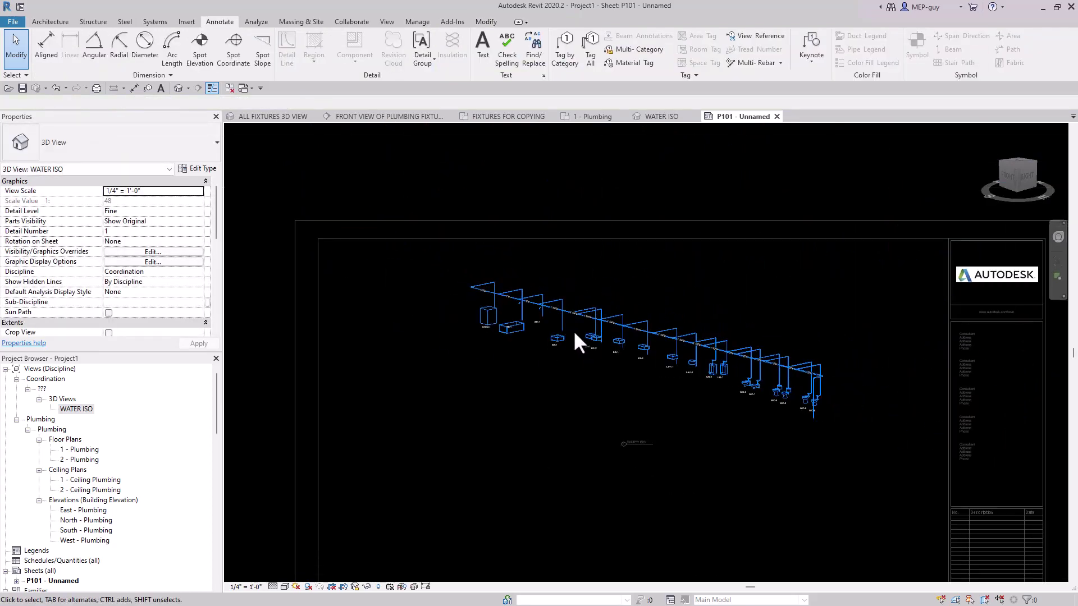
# - Deactivate the WATER ISO viewport and show the whole sheet P101
pyautogui.doubleClick(878, 337)
pyautogui.scroll(2, 623, 396)
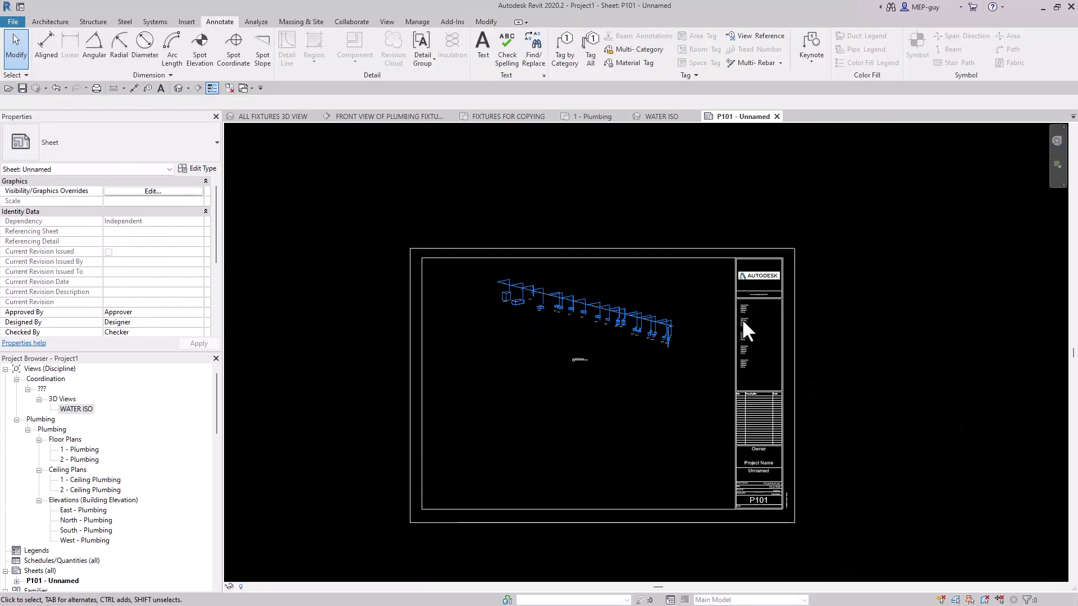
pyautogui.scroll(2, 629, 383)
pyautogui.moveTo(724, 516); pyautogui.dragTo(752, 466, button='middle')
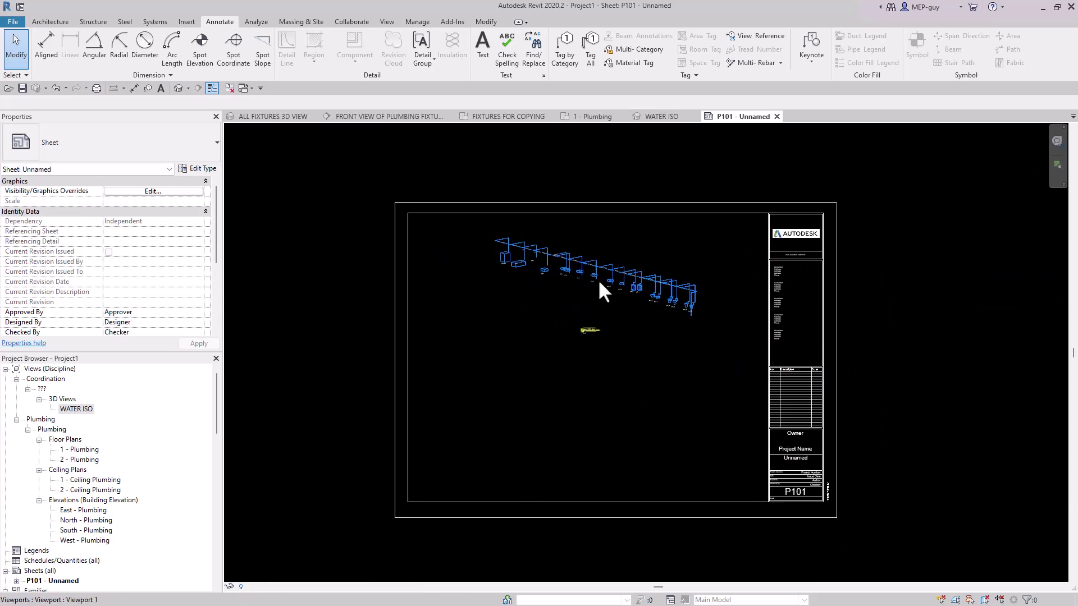
# - Switch to the MEP GUY PLUMBING FIXTURE WAREHOUSE project and open its sheet P001 - FIXTURE DISPLAY SHEET
pyautogui.click(275, 116)
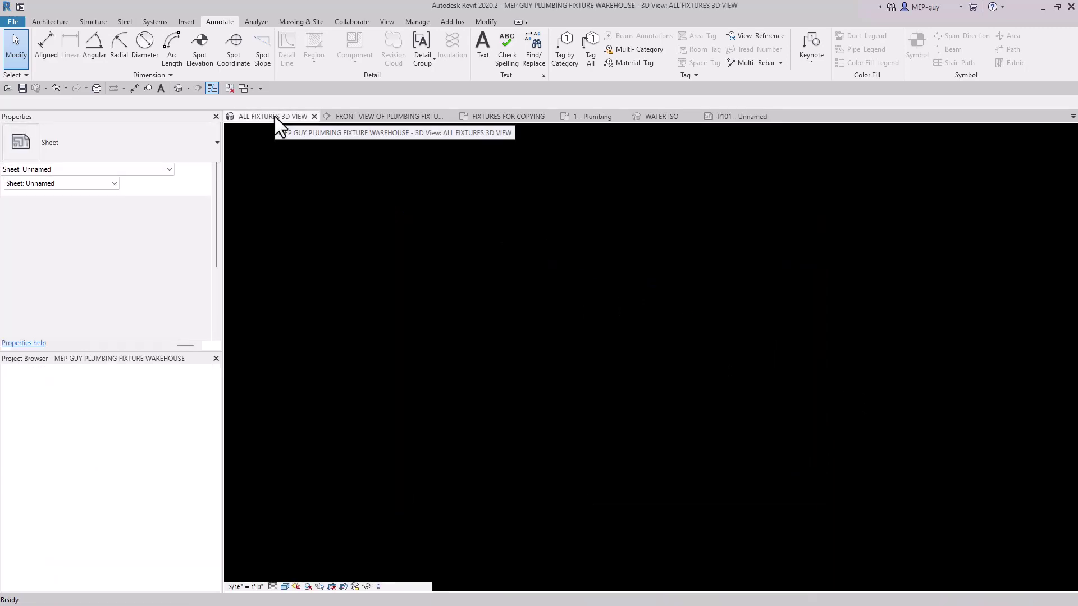
pyautogui.scroll(-2, 111, 445)
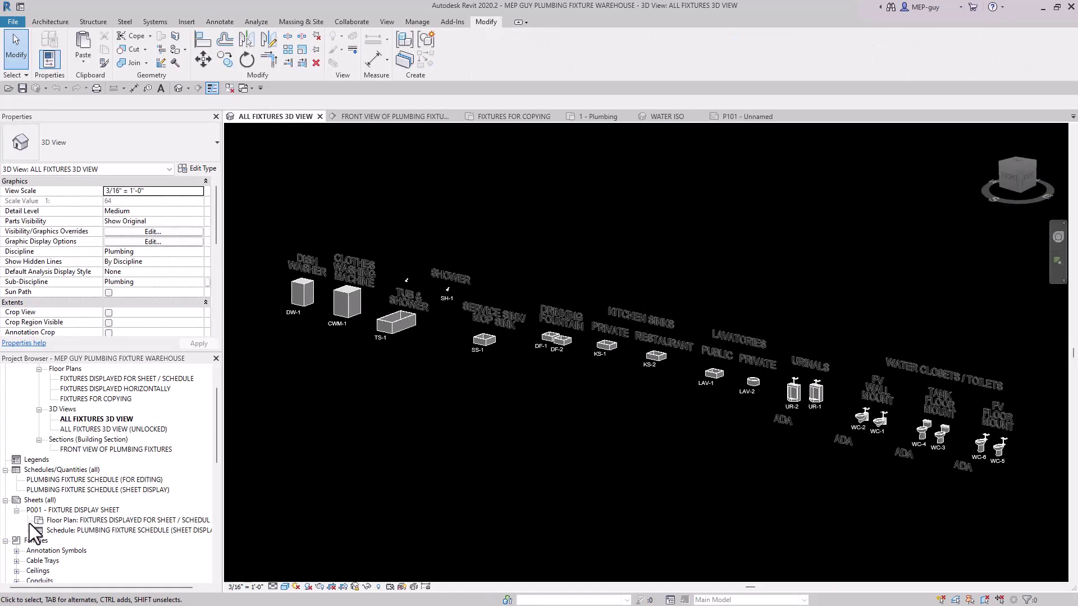
pyautogui.doubleClick(75, 510)
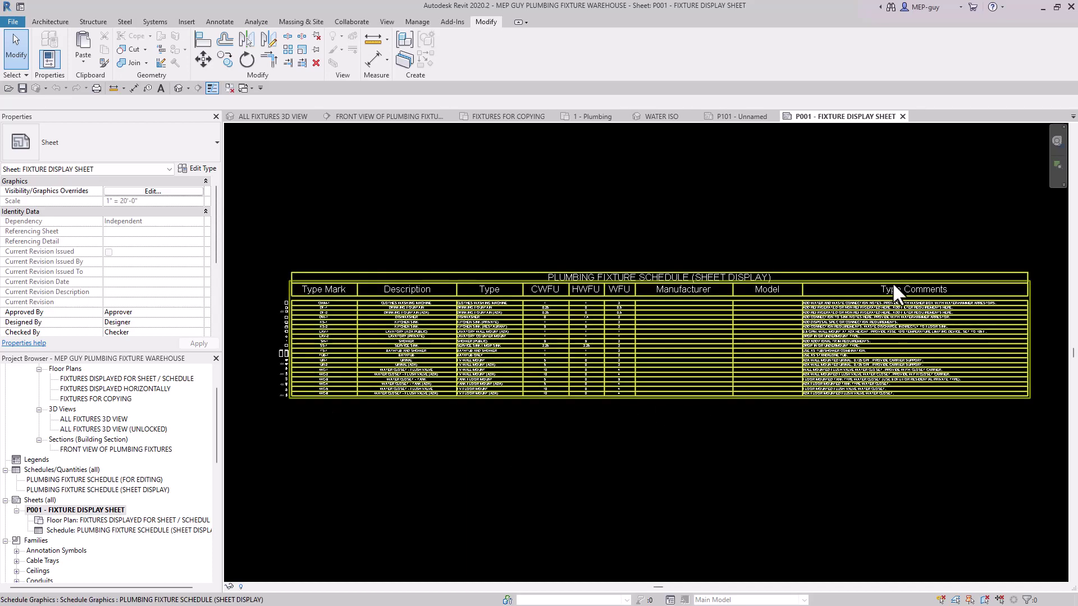
# - Examine the Type Comments column and overall layout of the plumbing fixture schedule on sheet P001
pyautogui.scroll(3, 986, 321)
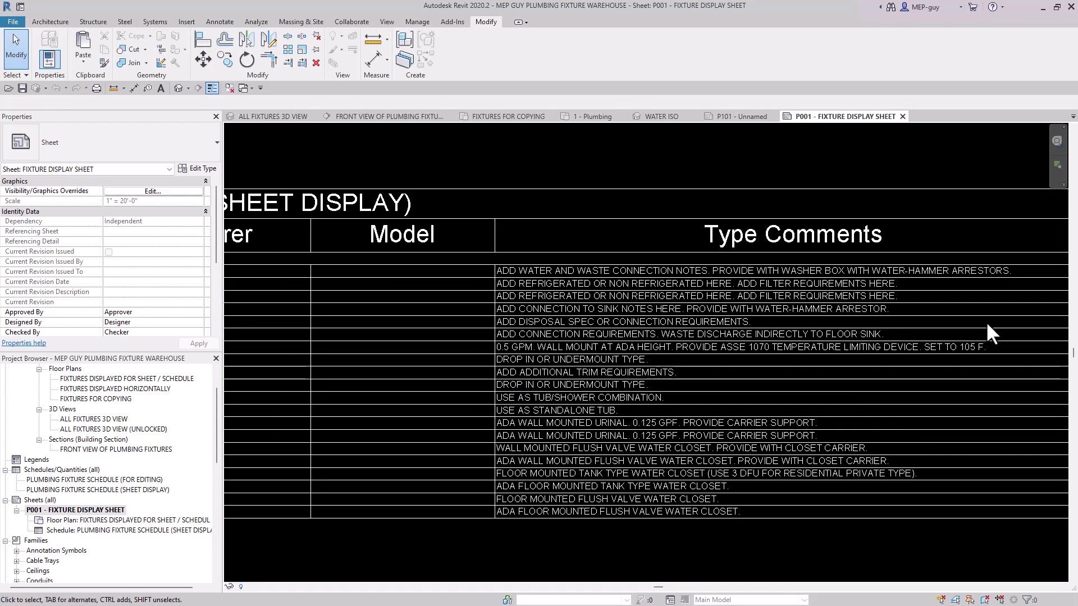
pyautogui.scroll(-3, 528, 295)
pyautogui.scroll(3, 528, 294)
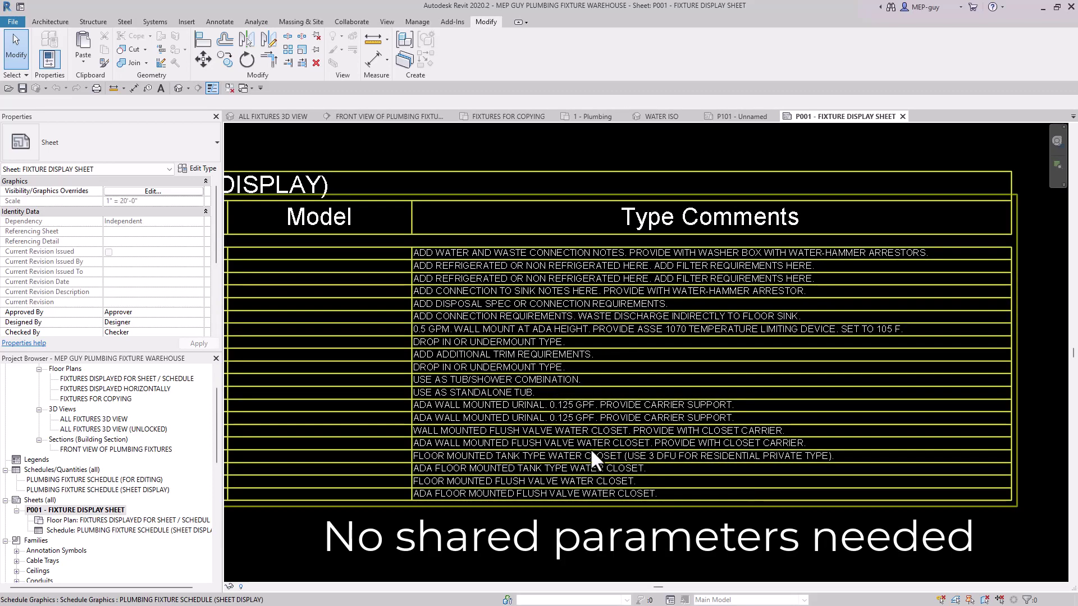
pyautogui.scroll(-2, 607, 410)
pyautogui.scroll(-3, 859, 348)
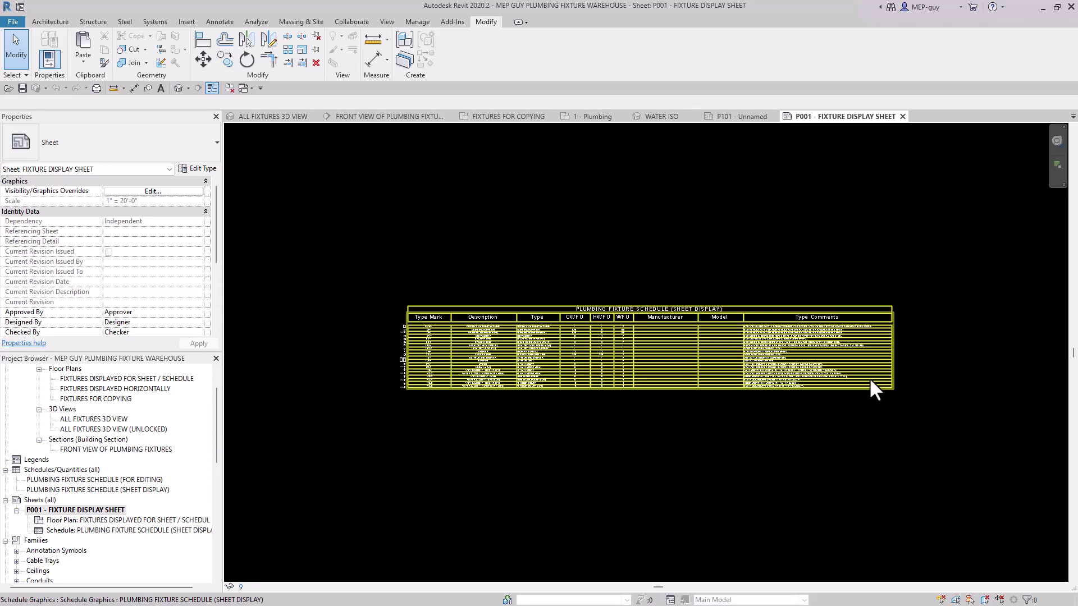
pyautogui.scroll(1, 673, 349)
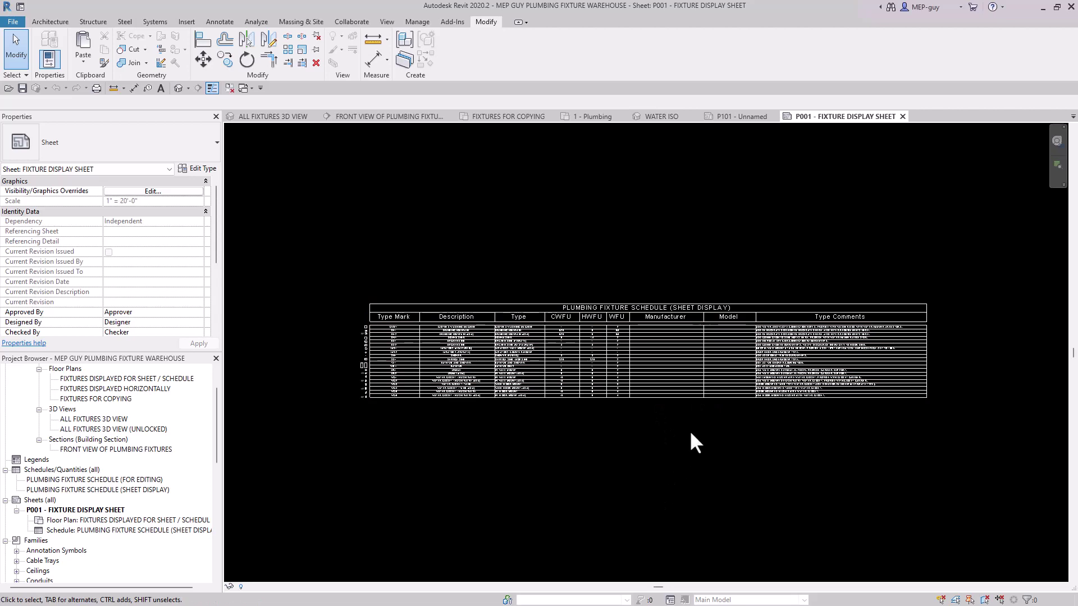
# - Copy the PLUMBING FIXTURE SCHEDULE (SHEET DISPLAY) from sheet P001 to the clipboard and return to sheet P101
pyautogui.scroll(1, 688, 433)
pyautogui.click(674, 293)
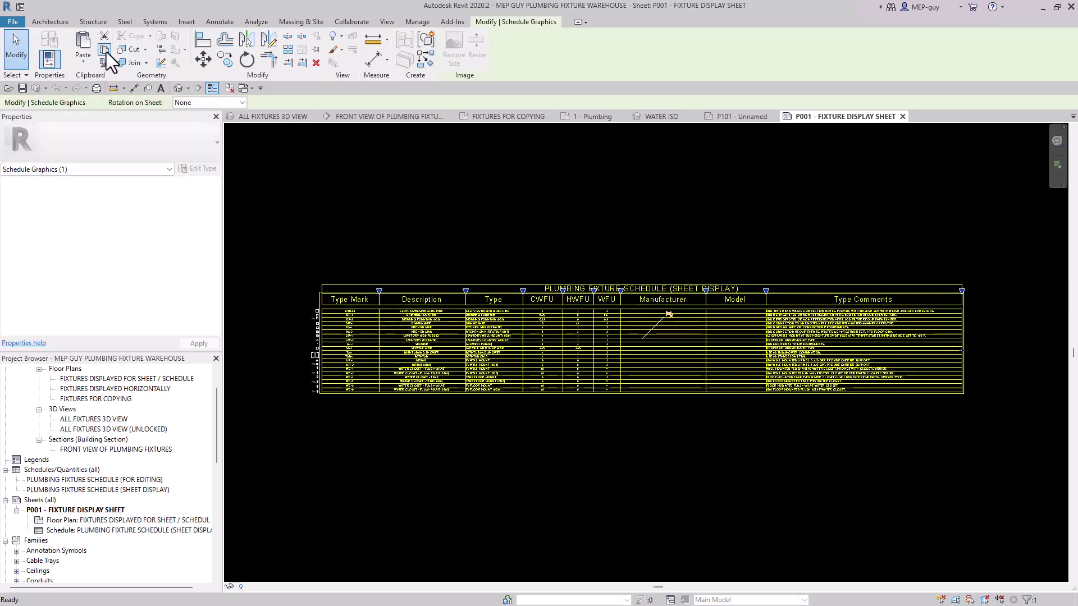
pyautogui.click(734, 118)
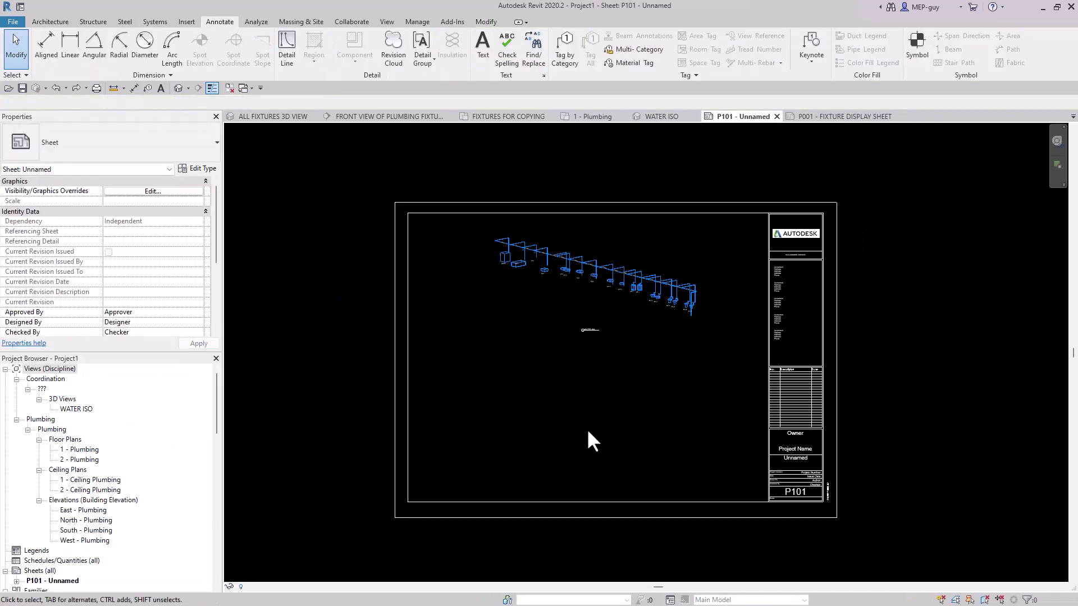
# - Paste the plumbing fixture schedule onto sheet P101 below the water isometric, accepting the duplicate viewport type
pyautogui.click(491, 24)
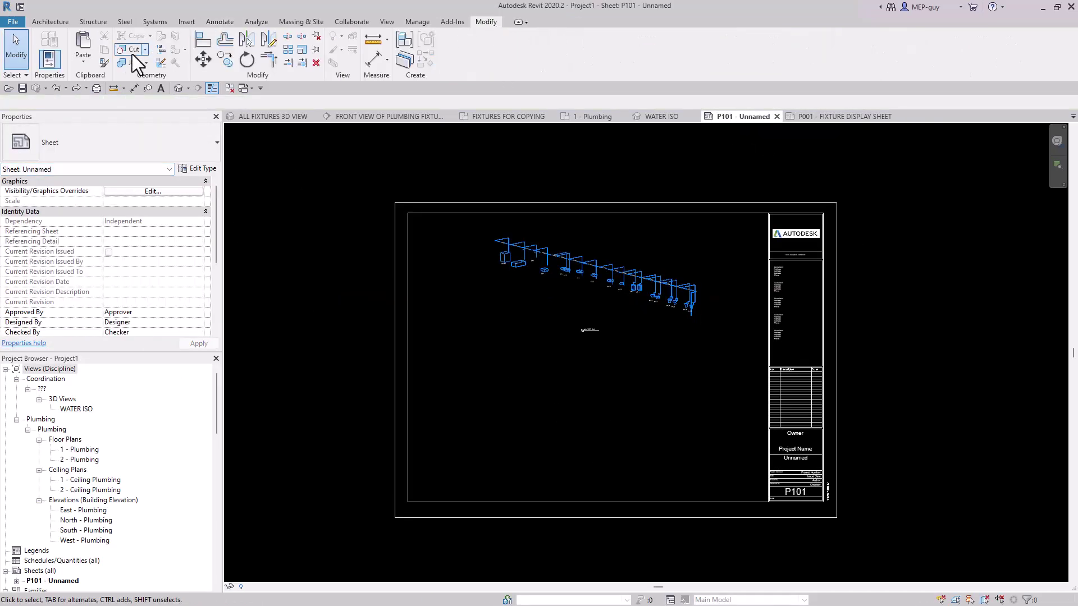
pyautogui.click(82, 67)
pyautogui.click(99, 83)
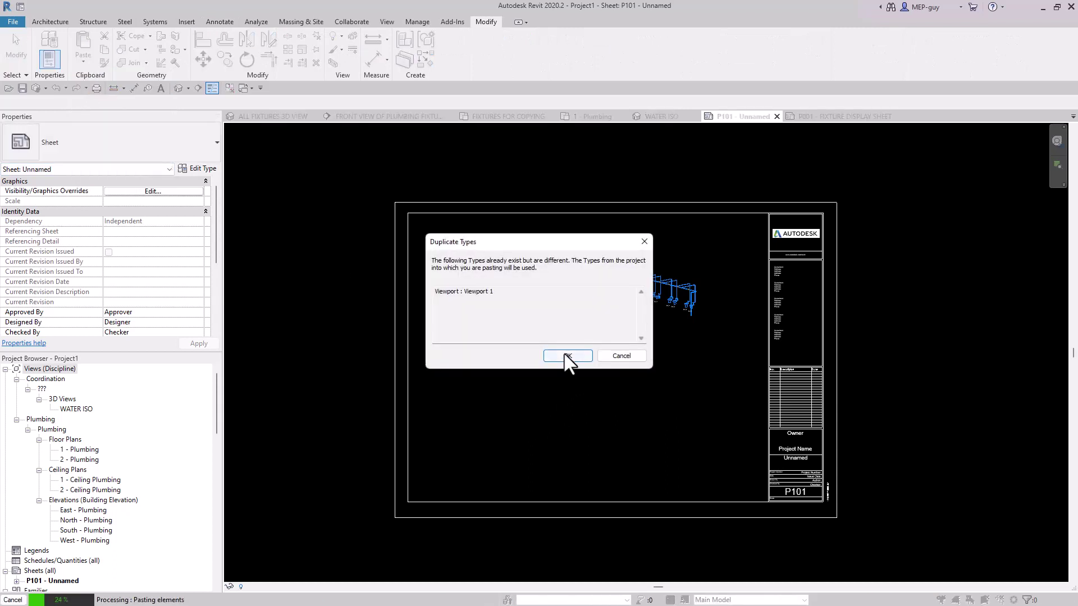
pyautogui.click(566, 356)
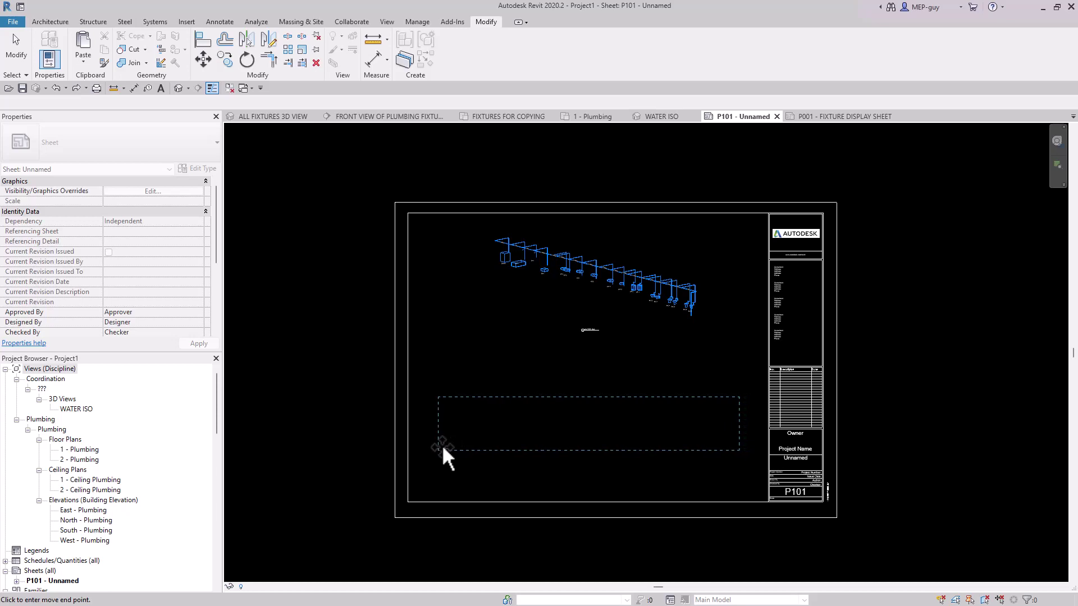
pyautogui.click(443, 448)
pyautogui.click(689, 494)
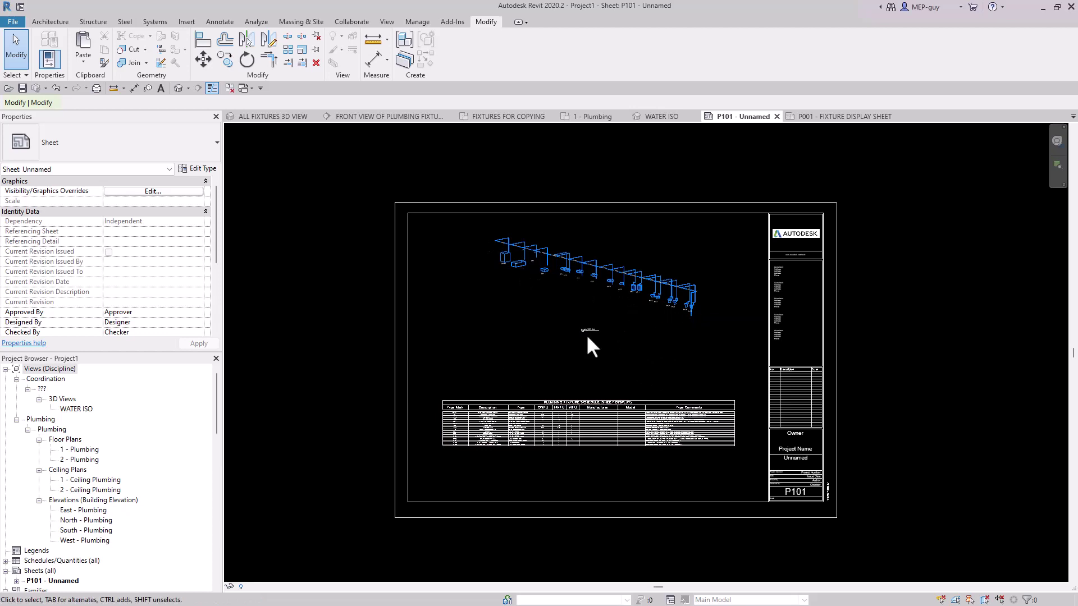
# - Compare the fixture tags in the water isometric with the Type Mark column of the plumbing fixture schedule on sheet P101
pyautogui.scroll(2, 601, 334)
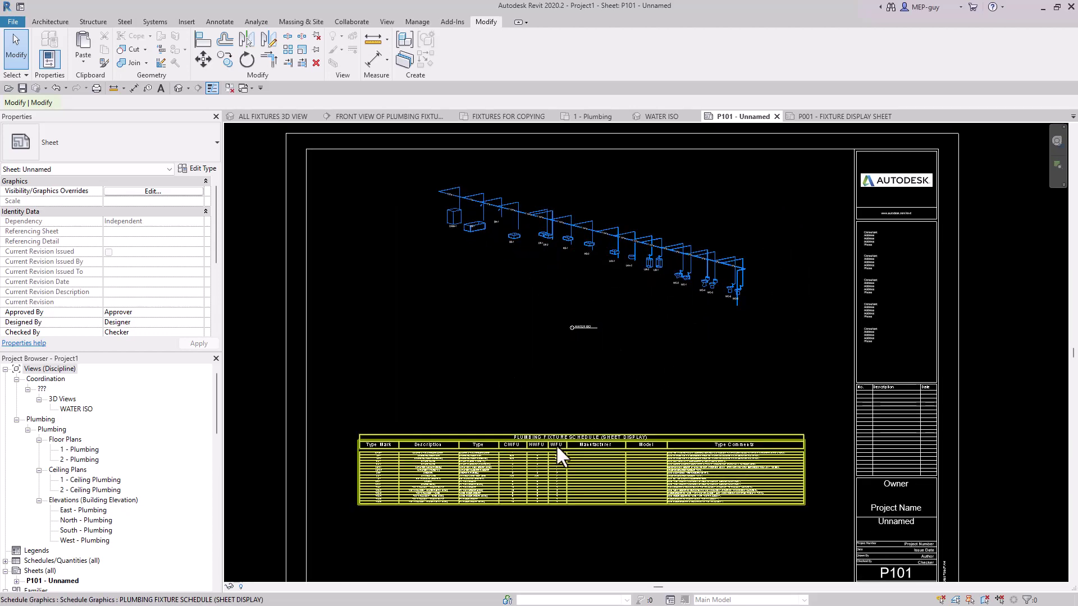
pyautogui.scroll(5, 444, 223)
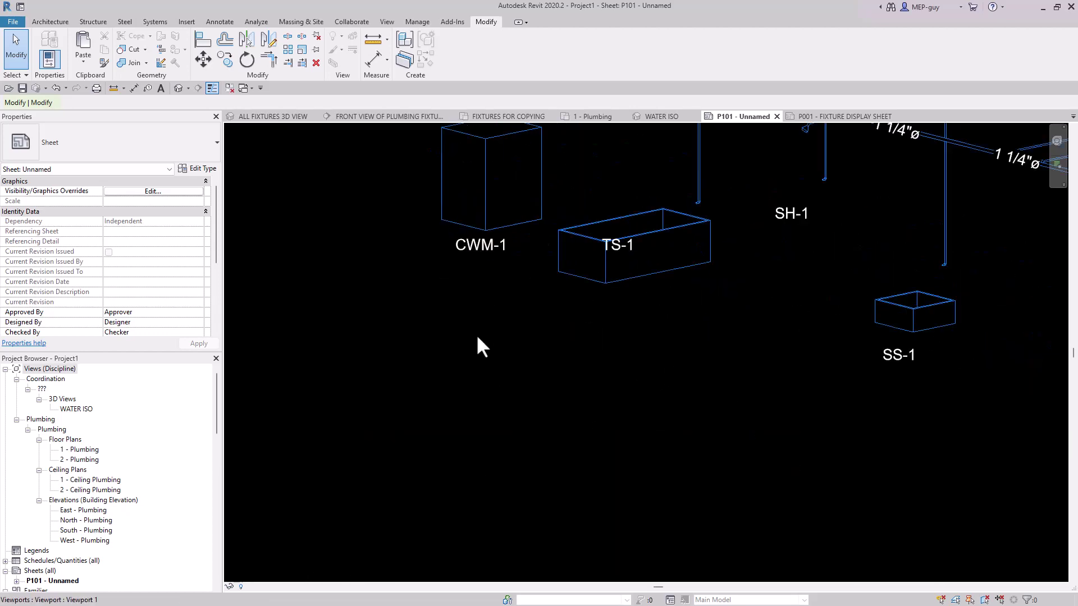
pyautogui.scroll(-2, 477, 337)
pyautogui.scroll(2, 480, 301)
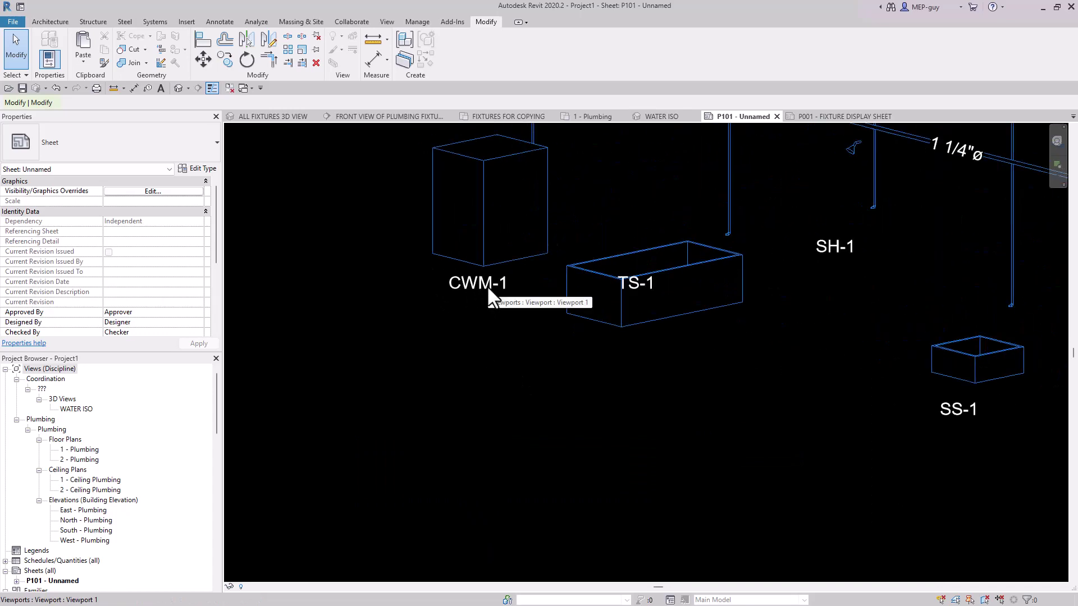
pyautogui.scroll(-3, 470, 380)
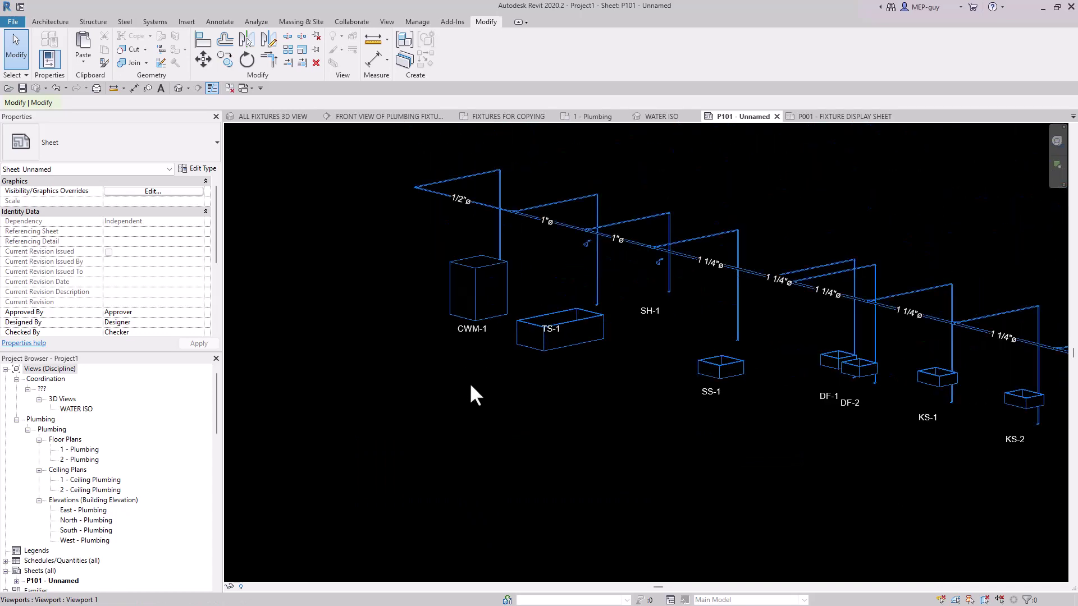
pyautogui.scroll(2, 471, 387)
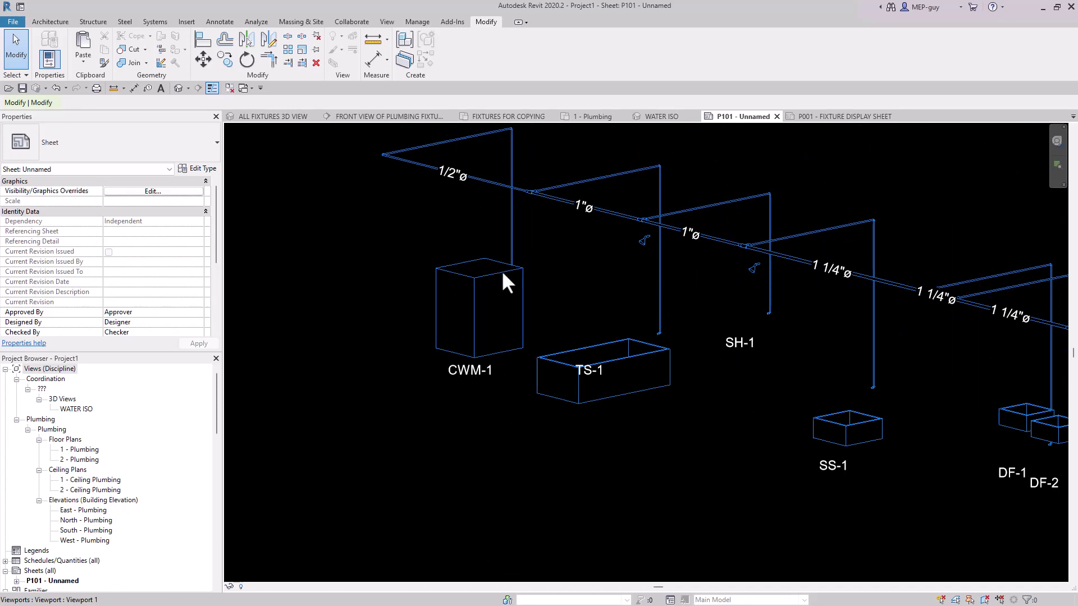
pyautogui.scroll(-5, 497, 268)
pyautogui.scroll(5, 444, 471)
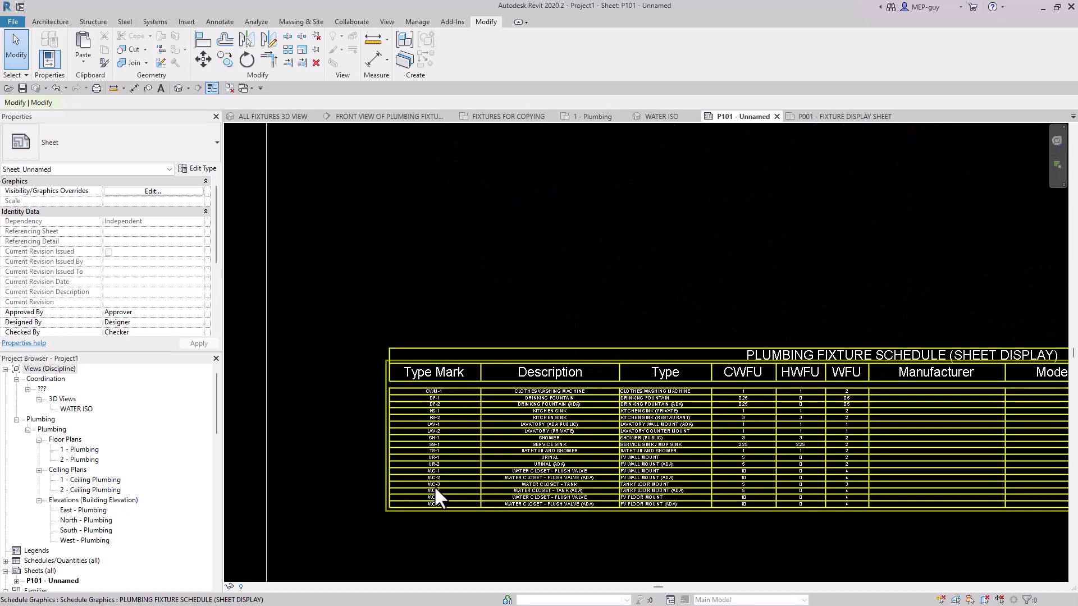
pyautogui.scroll(2, 437, 483)
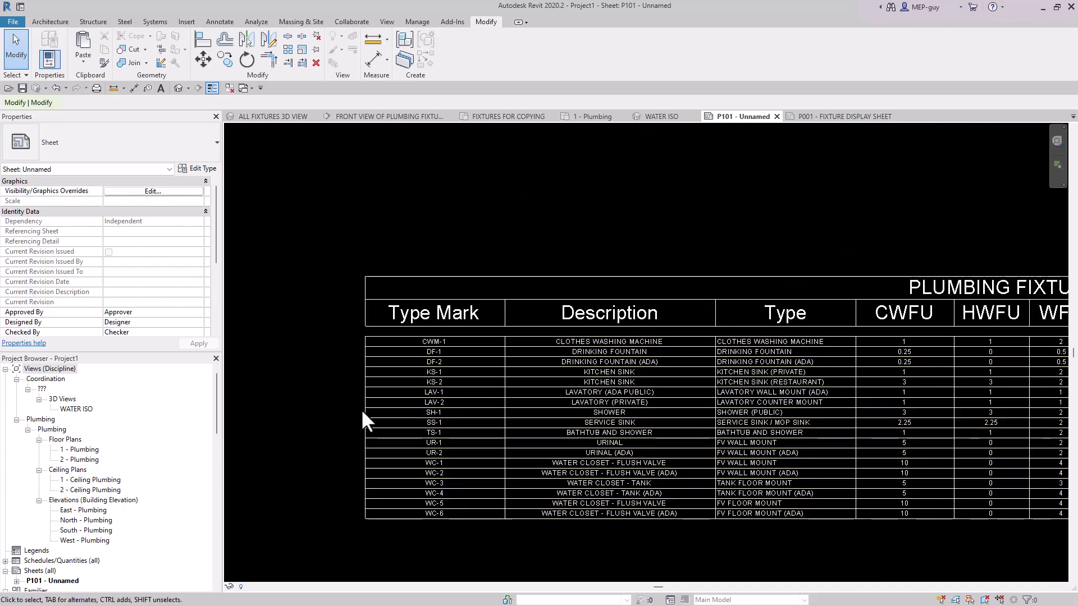
pyautogui.scroll(4, 439, 307)
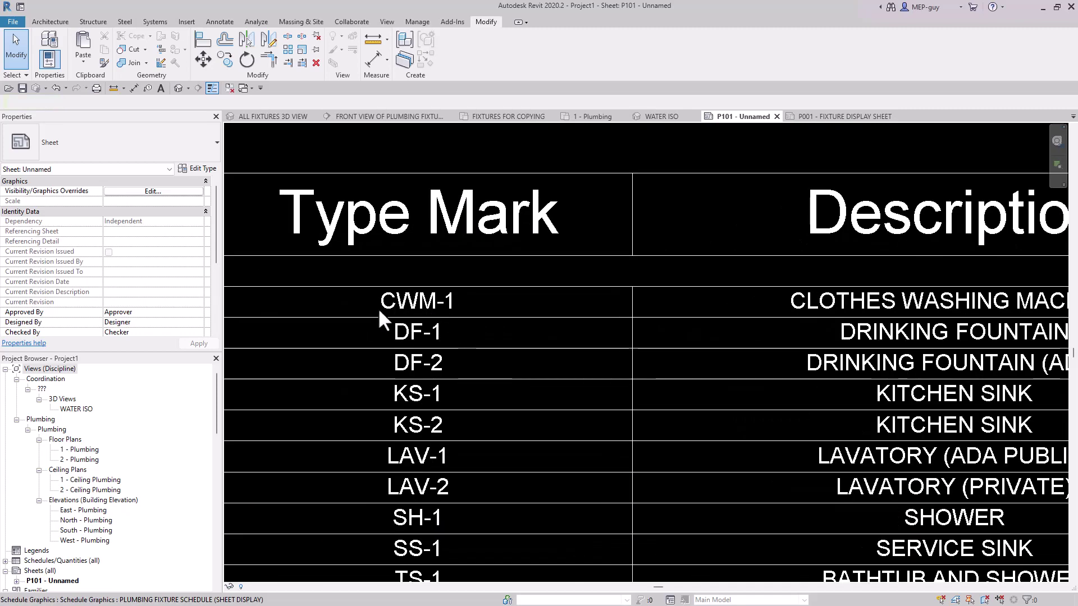
pyautogui.scroll(-6, 443, 309)
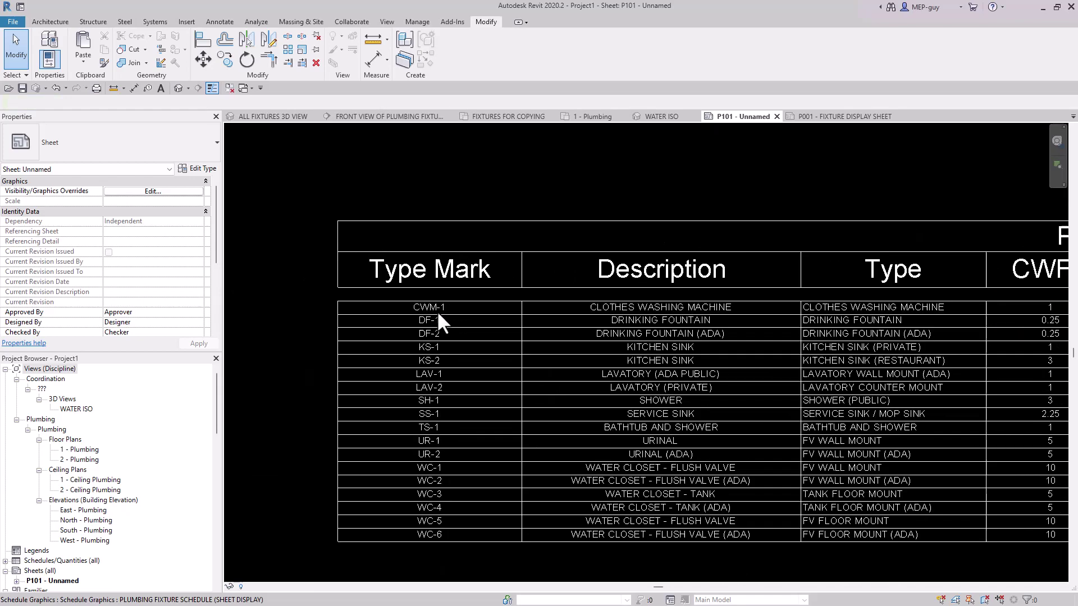
# - Activate the WATER ISO viewport and change the CWM-1 fixture tag to WM-1, accepting the type parameter change
pyautogui.scroll(-2, 451, 442)
pyautogui.scroll(7, 526, 272)
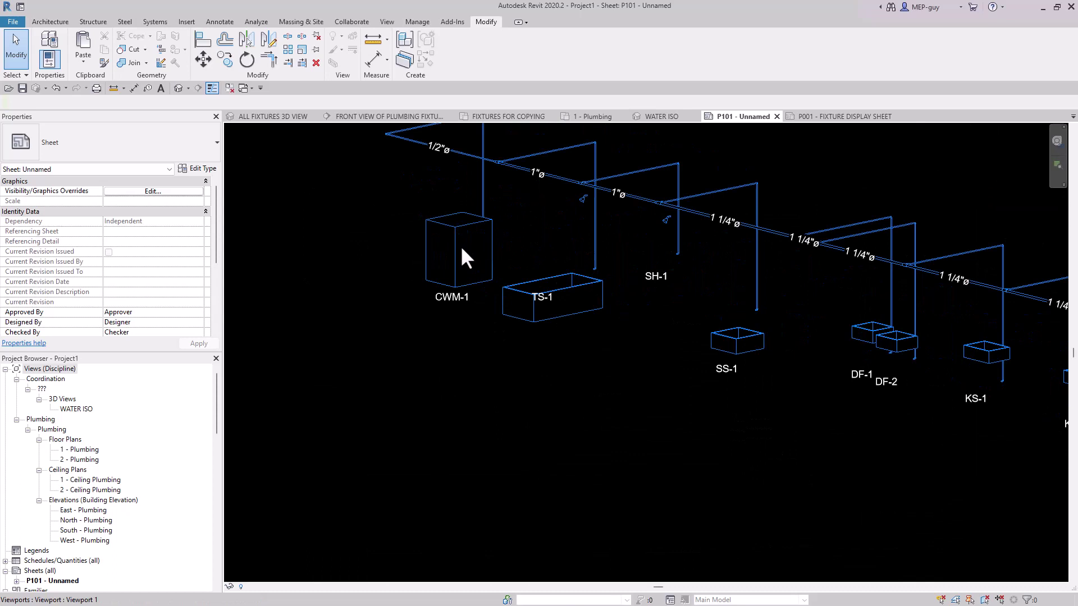
pyautogui.doubleClick(454, 245)
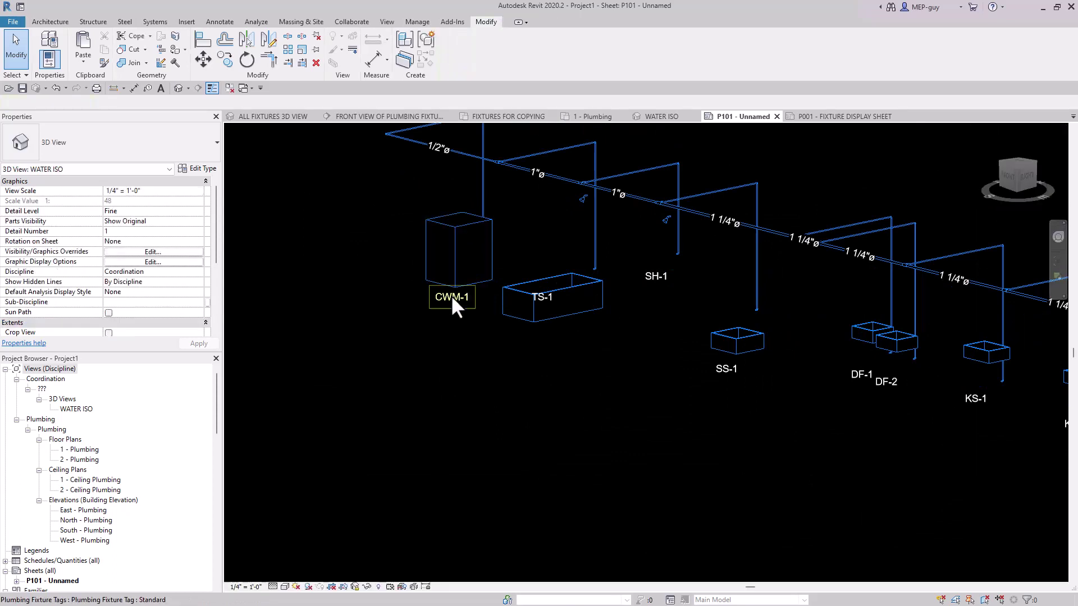
pyautogui.click(450, 295)
pyautogui.click(442, 294)
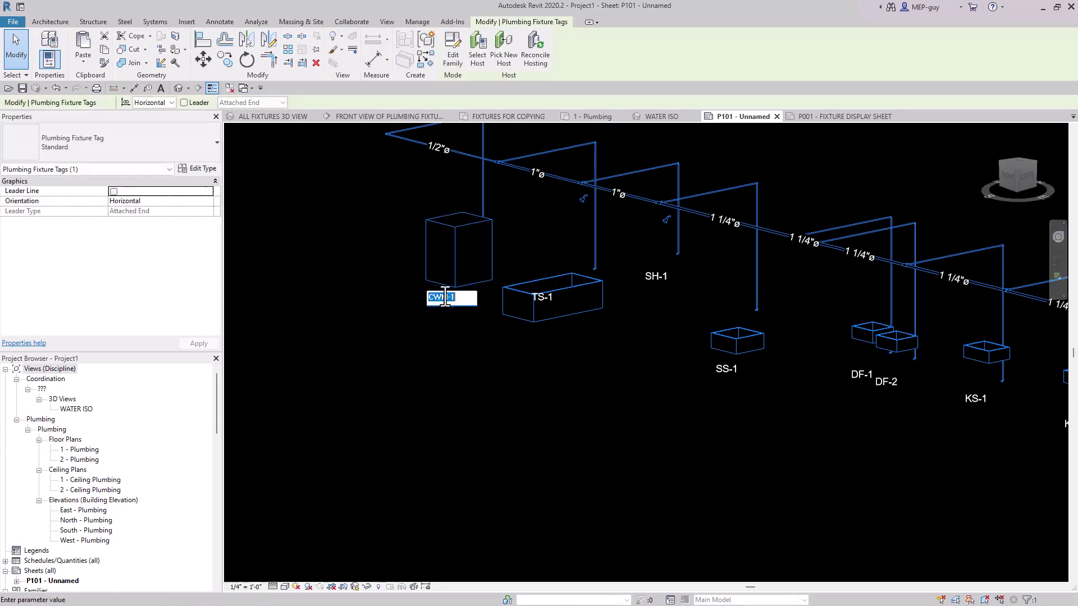
pyautogui.click(437, 297)
pyautogui.press('BackSpace')
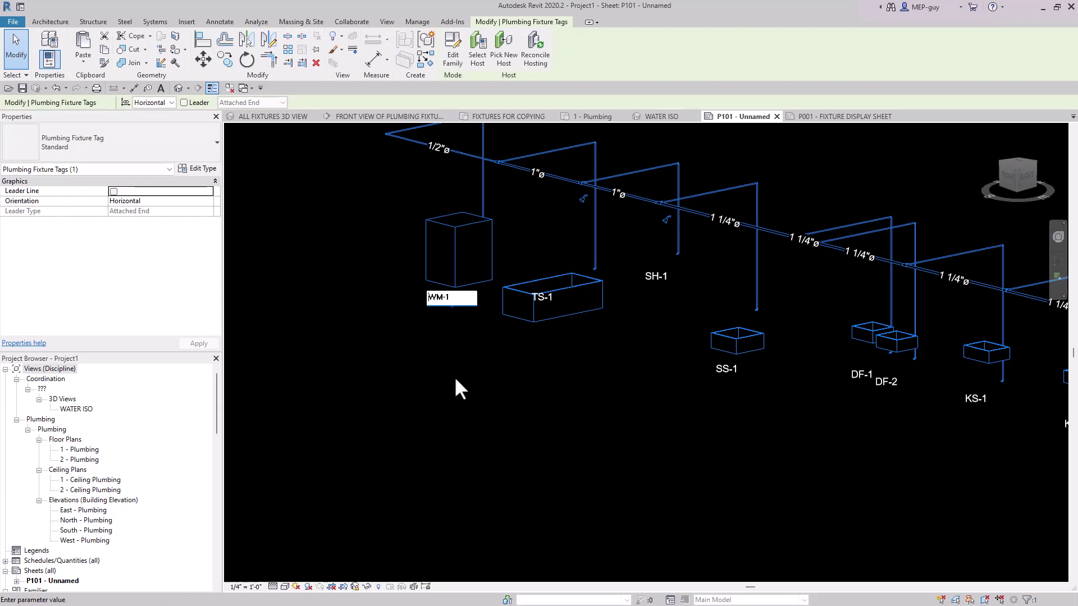
pyautogui.click(454, 376)
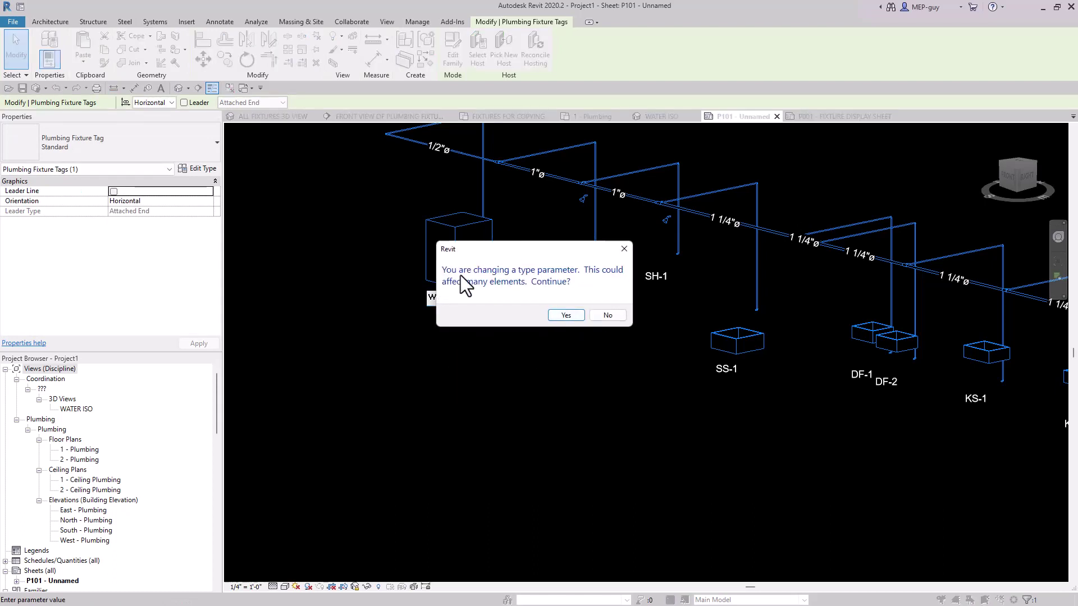
pyautogui.click(566, 315)
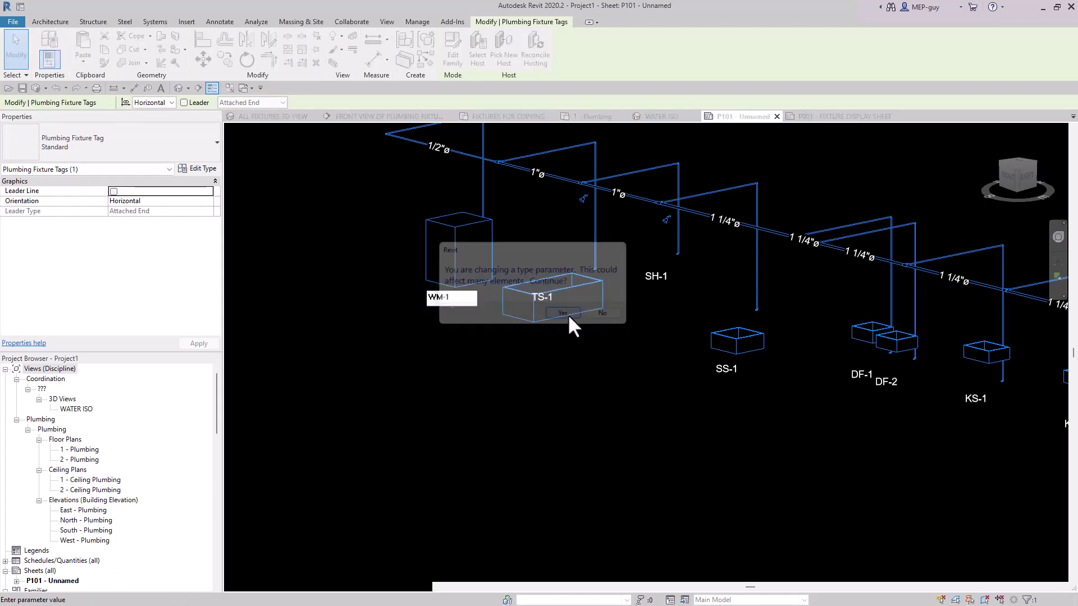
pyautogui.click(494, 342)
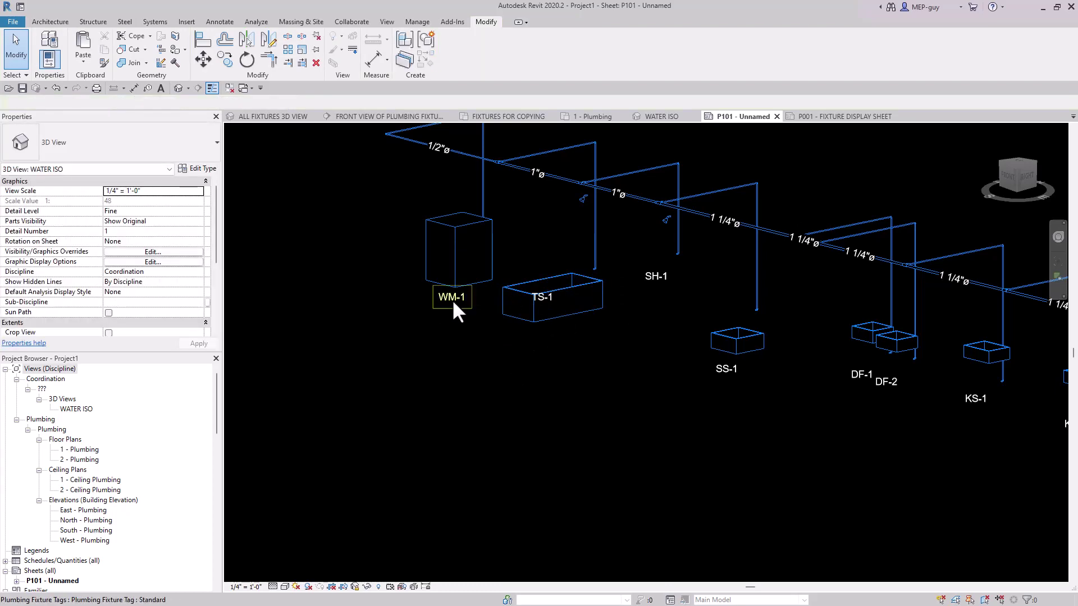
# - Check the clothes washing machine's Type Mark and its row in the plumbing fixture schedule on the sheet
pyautogui.scroll(-4, 500, 240)
pyautogui.scroll(-3, 491, 281)
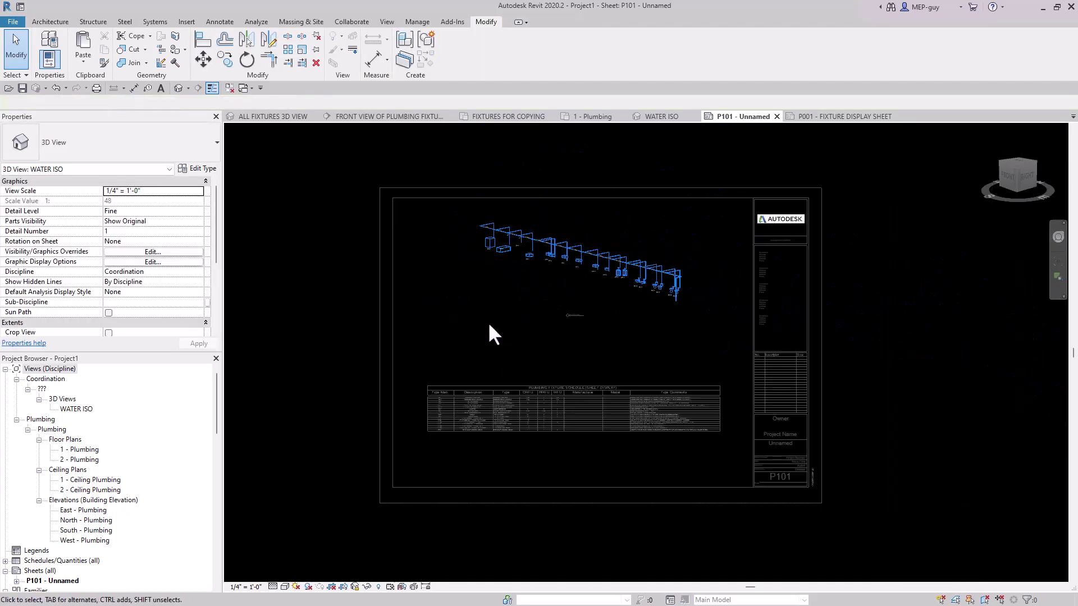
pyautogui.scroll(8, 433, 420)
pyautogui.scroll(-4, 439, 393)
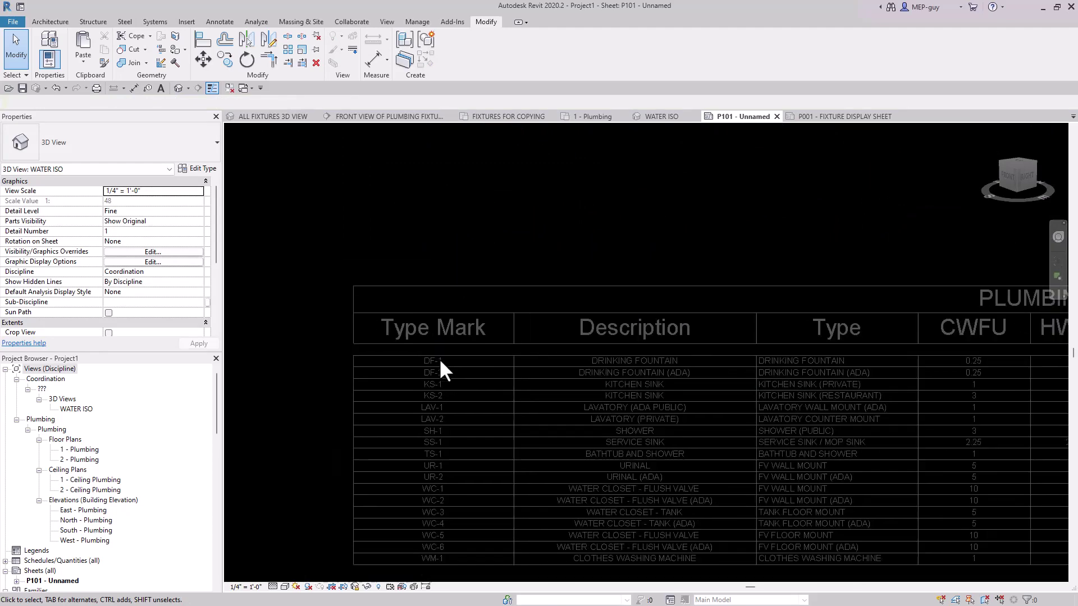
pyautogui.scroll(7, 430, 519)
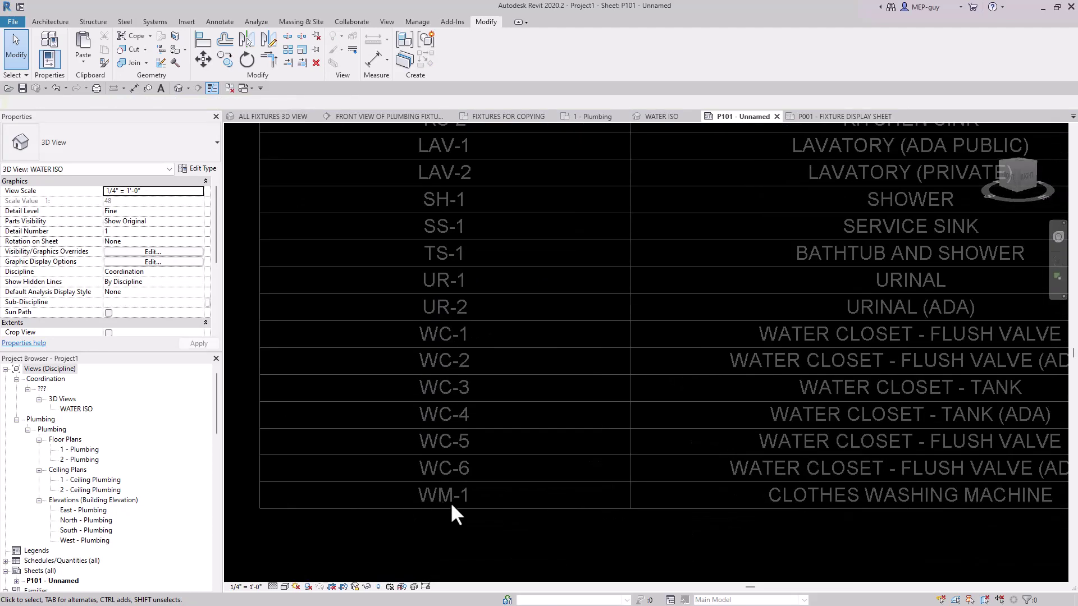
pyautogui.scroll(-2, 452, 511)
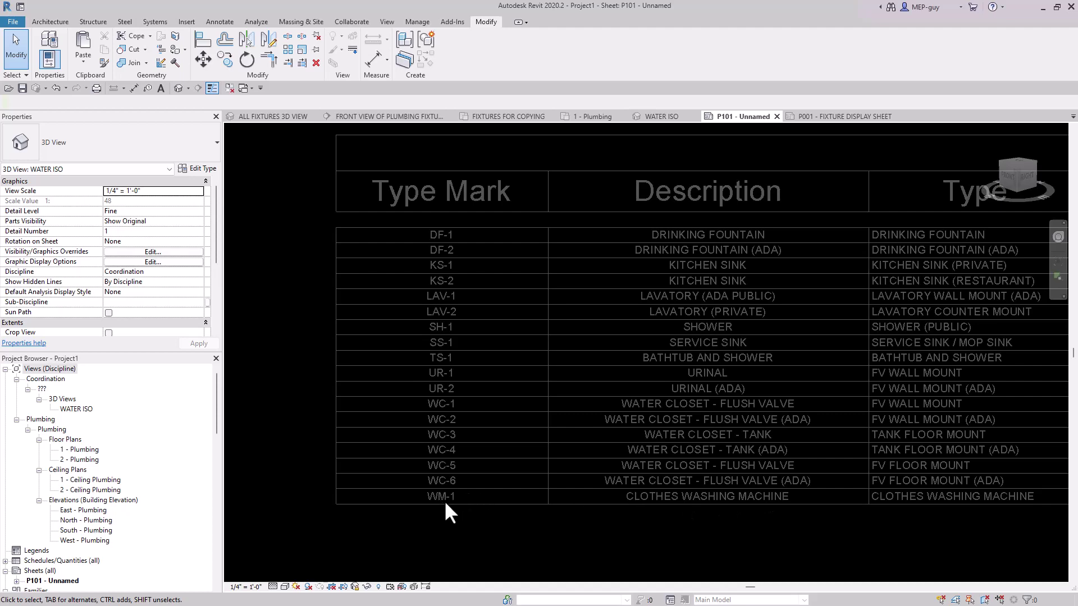
pyautogui.scroll(-5, 477, 497)
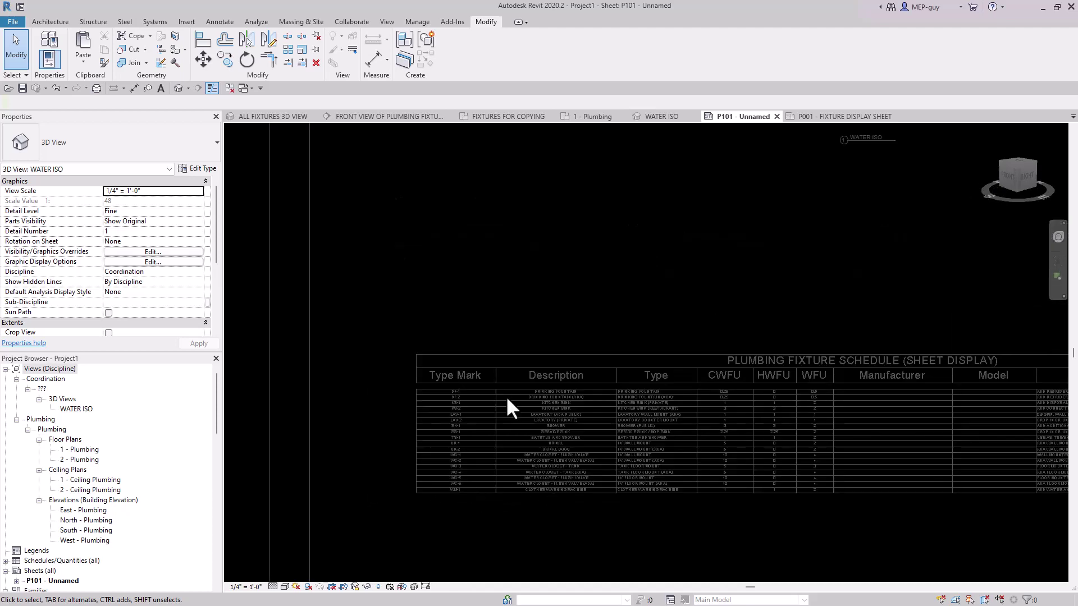
pyautogui.scroll(3, 793, 470)
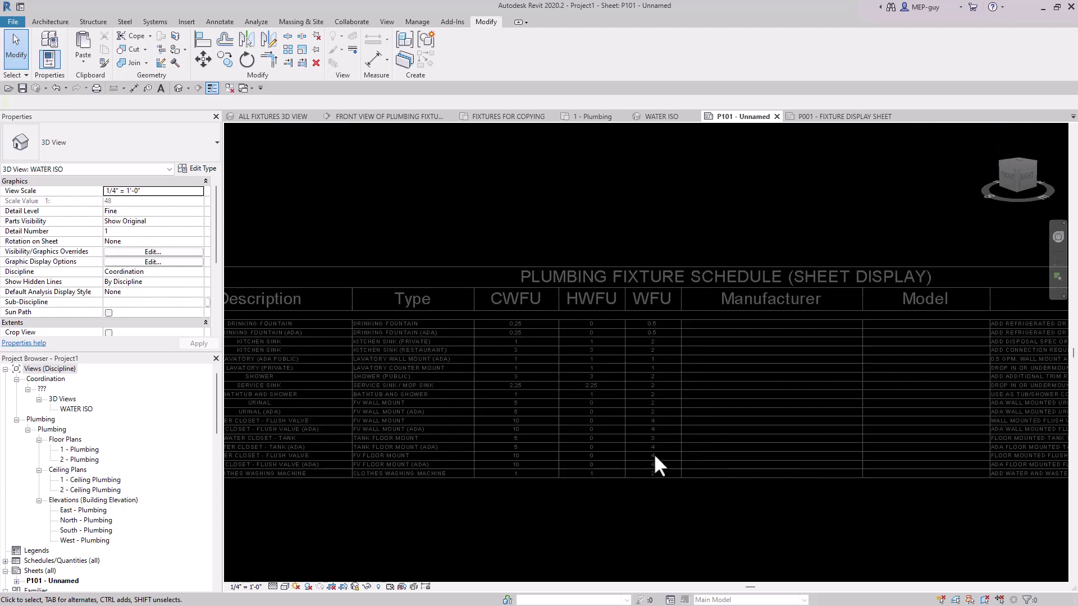
# - Deactivate the WATER ISO viewport and review the schedule's CWFU, HWFU and WFU columns and the overall sheet layout
pyautogui.doubleClick(679, 506)
pyautogui.scroll(2, 632, 412)
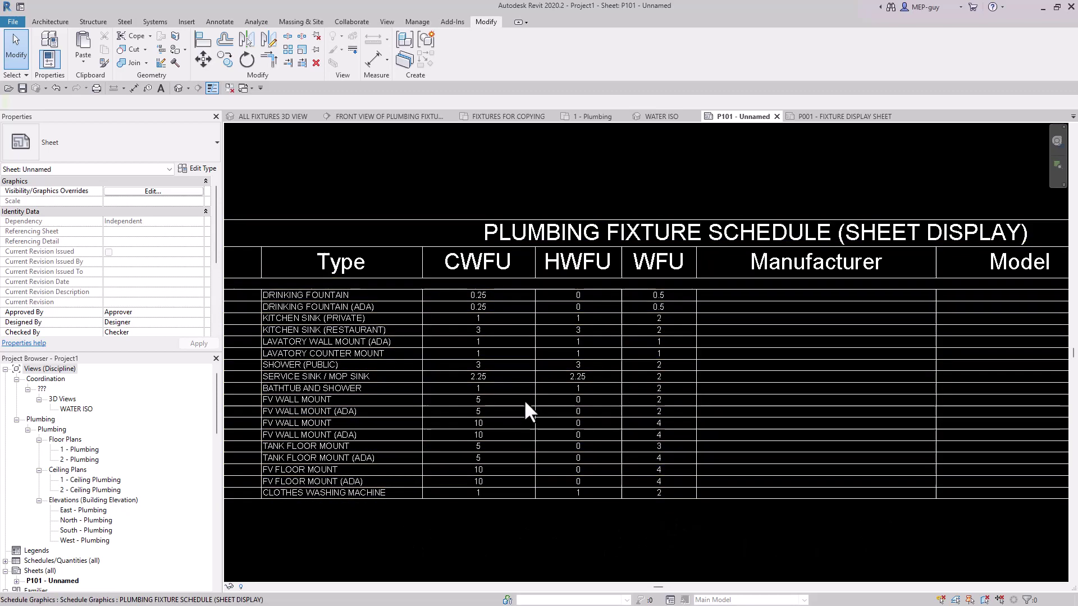
pyautogui.scroll(-2, 615, 400)
pyautogui.scroll(-3, 616, 403)
pyautogui.scroll(1, 597, 356)
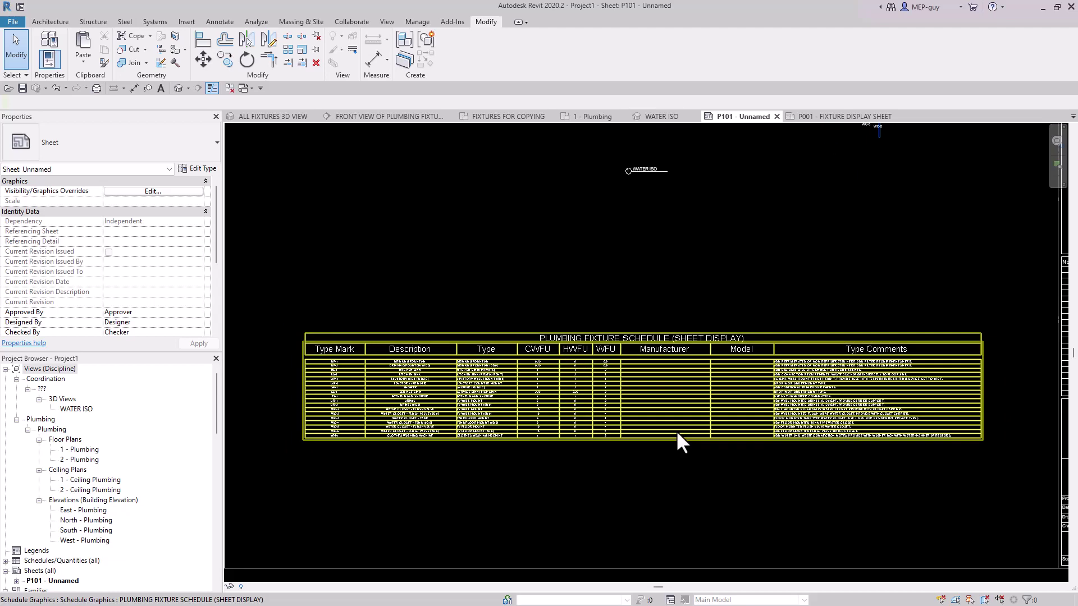
pyautogui.scroll(-4, 674, 472)
pyautogui.moveTo(747, 292); pyautogui.dragTo(769, 364, button='middle')
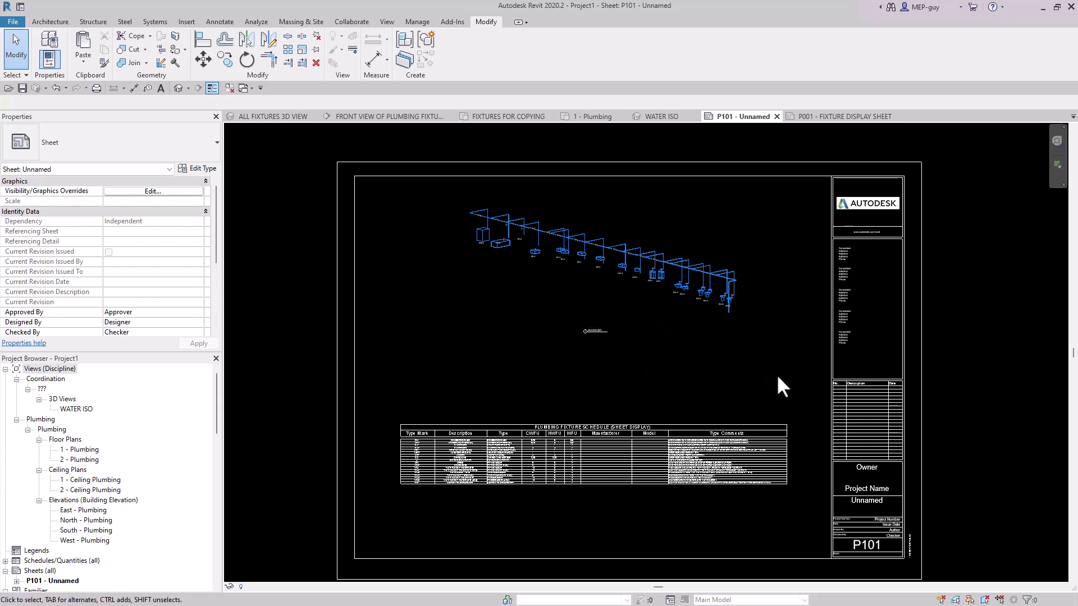
# - Switch to the ALL FIXTURES 3D VIEW of the MEP GUY PLUMBING FIXTURE WAREHOUSE project
pyautogui.click(281, 115)
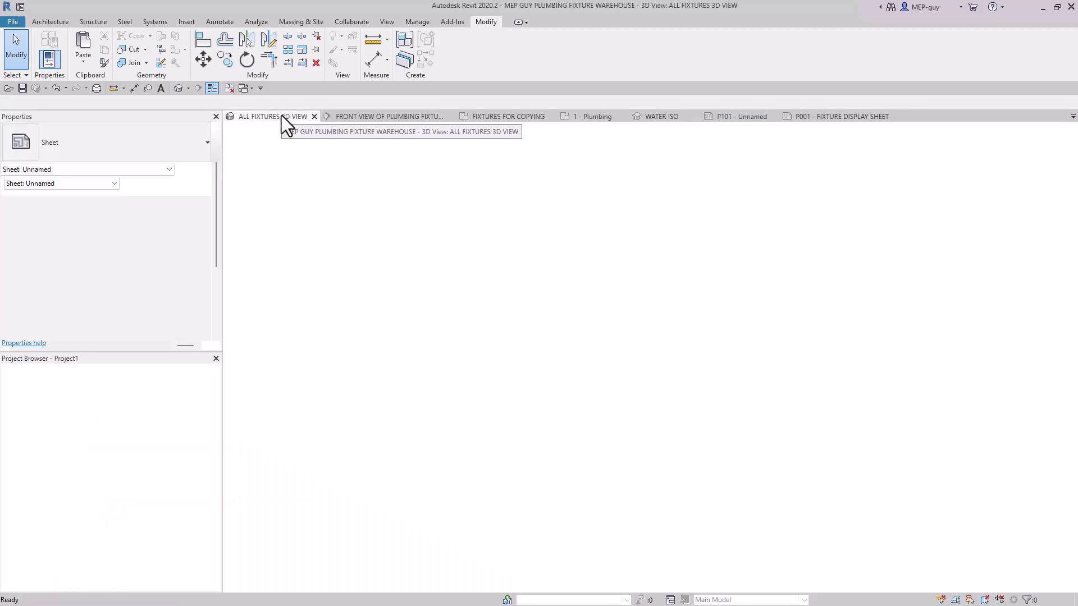